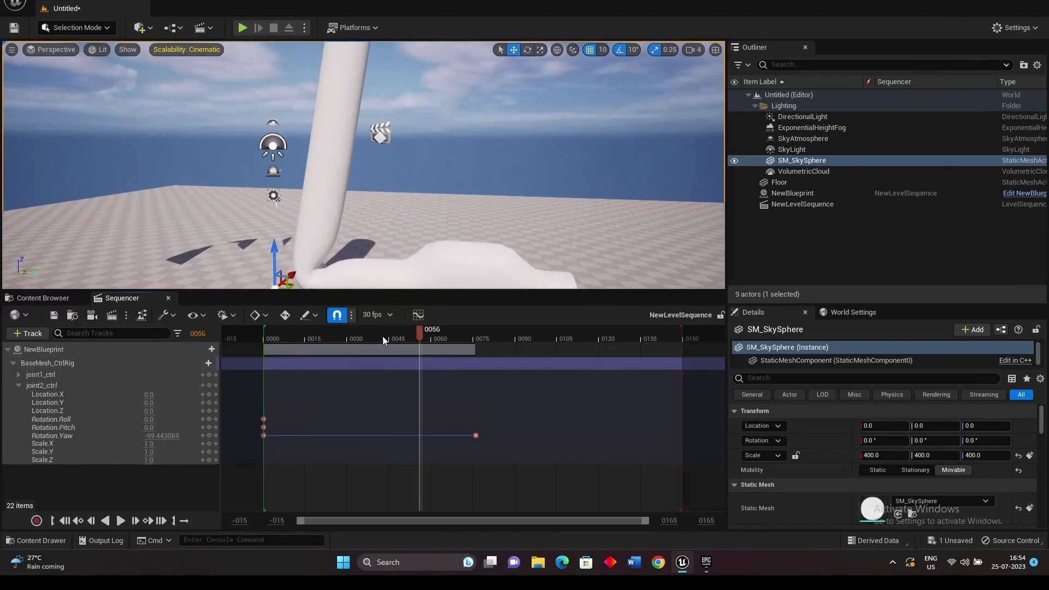
- Scrub the level sequence to preview the tube bending from the start
drag(383, 336, 461, 340)
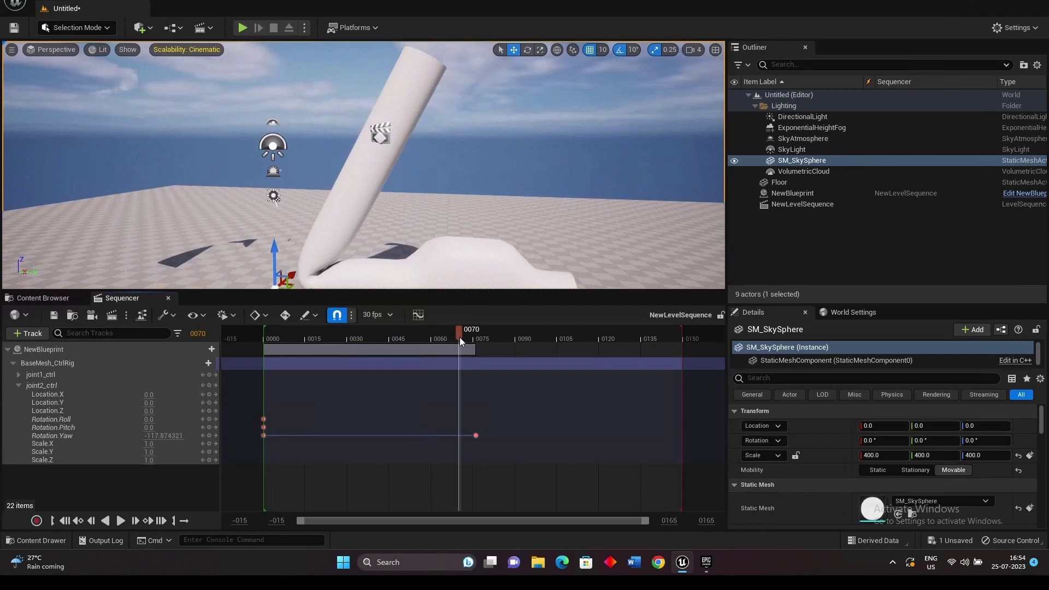
scroll(483, 217, down, 3)
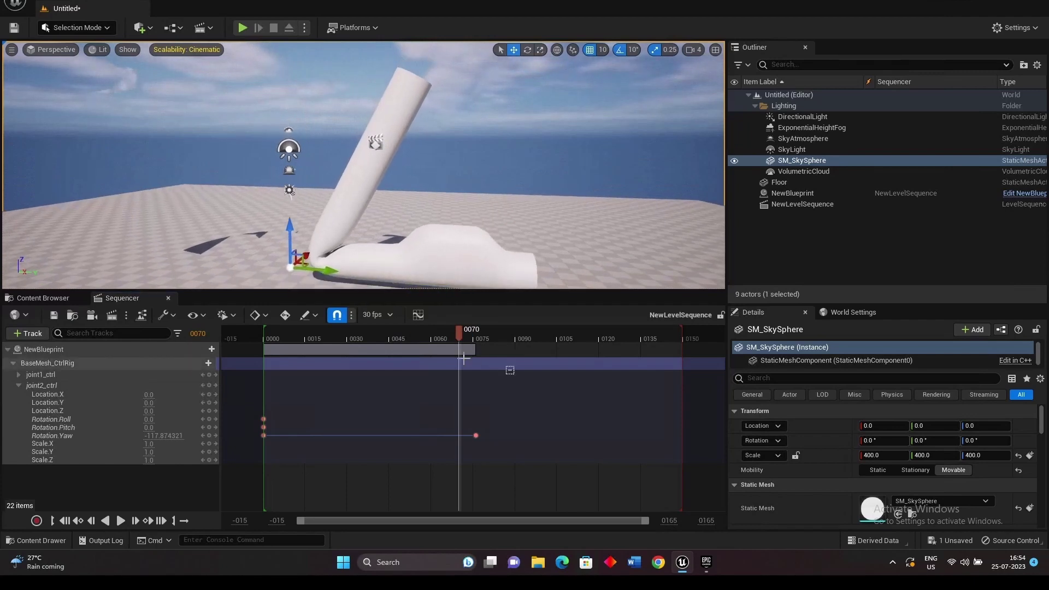
drag(411, 333, 451, 342)
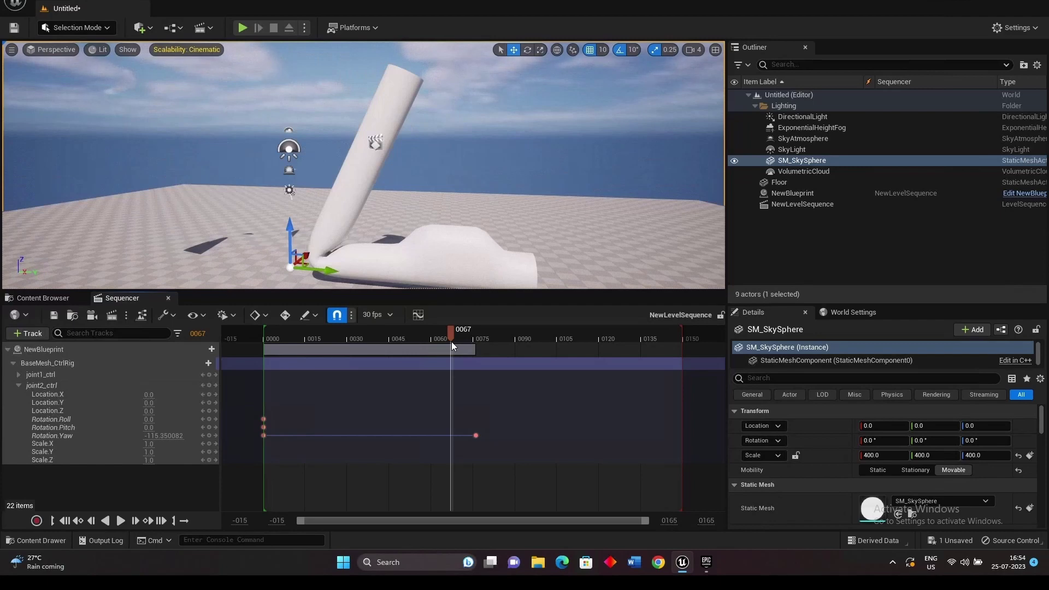
- Search the editor's Plugins list for 'ml', then bring up the ML Deformer Marketplace page in Chrome
click(1013, 28)
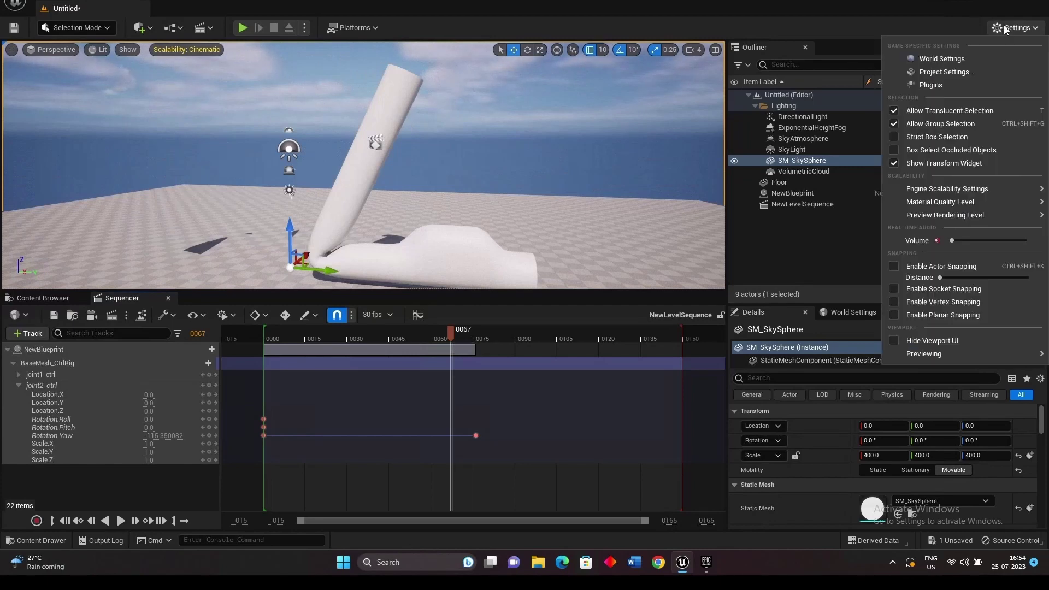
click(939, 90)
text(ml)
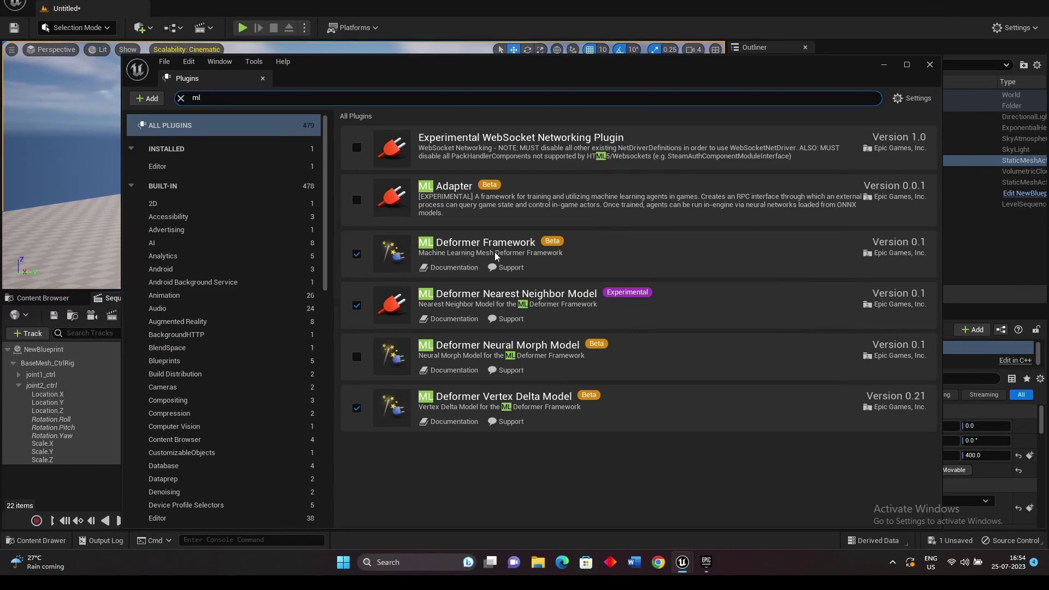
click(929, 65)
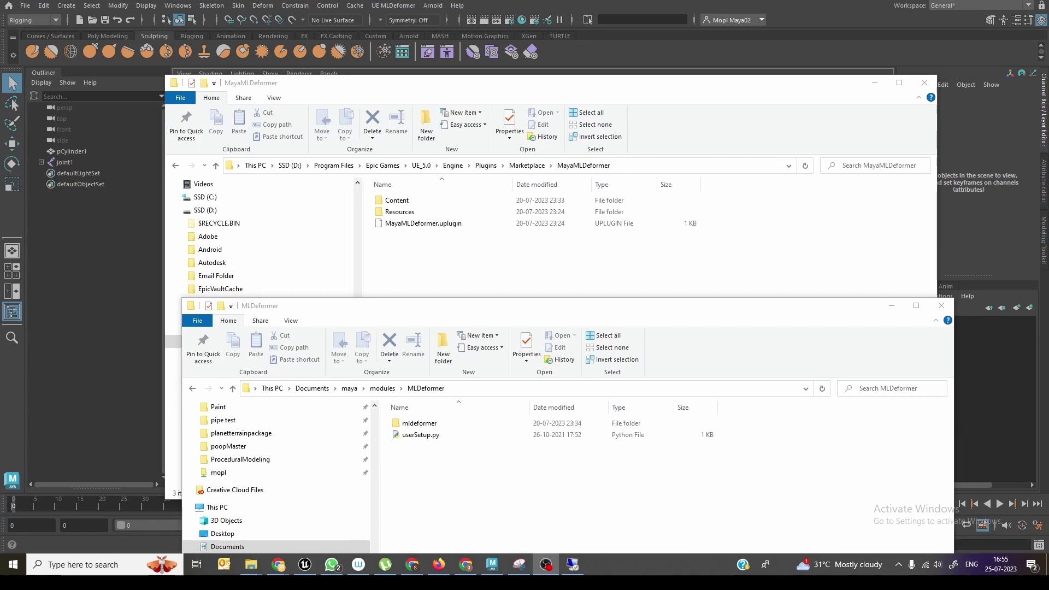
click(278, 564)
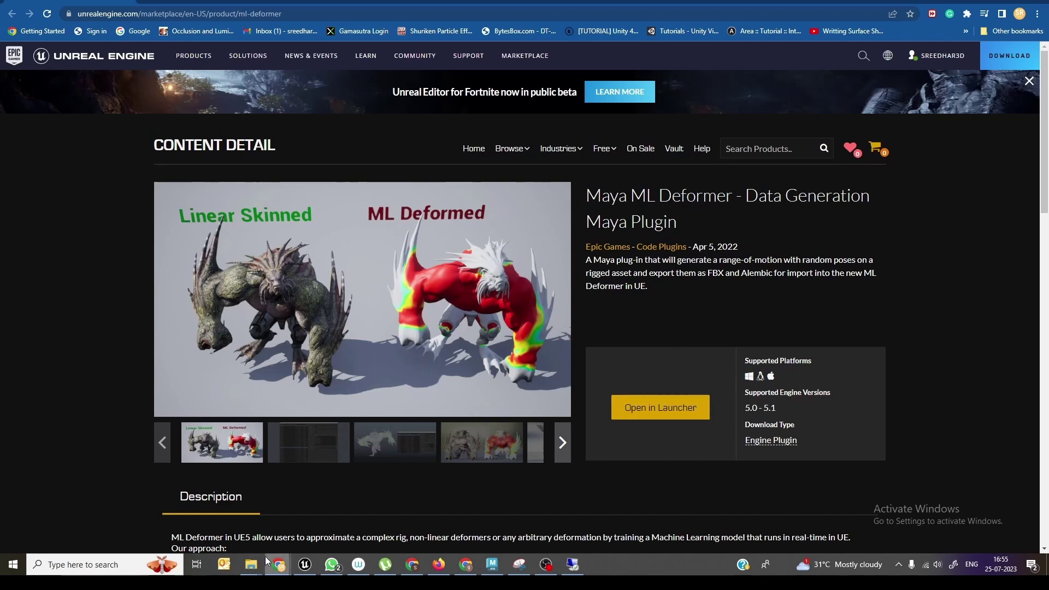
- Bring the MLDeformer and MayaMLDeformer Explorer windows in front of the Marketplace page
mouse_move(251, 564)
click(297, 521)
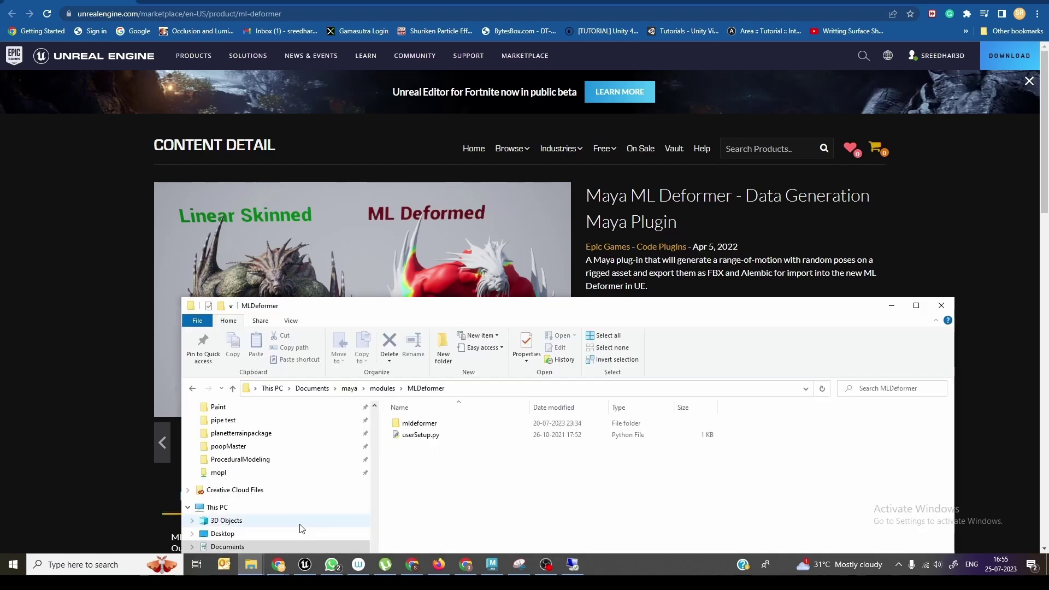
mouse_move(252, 570)
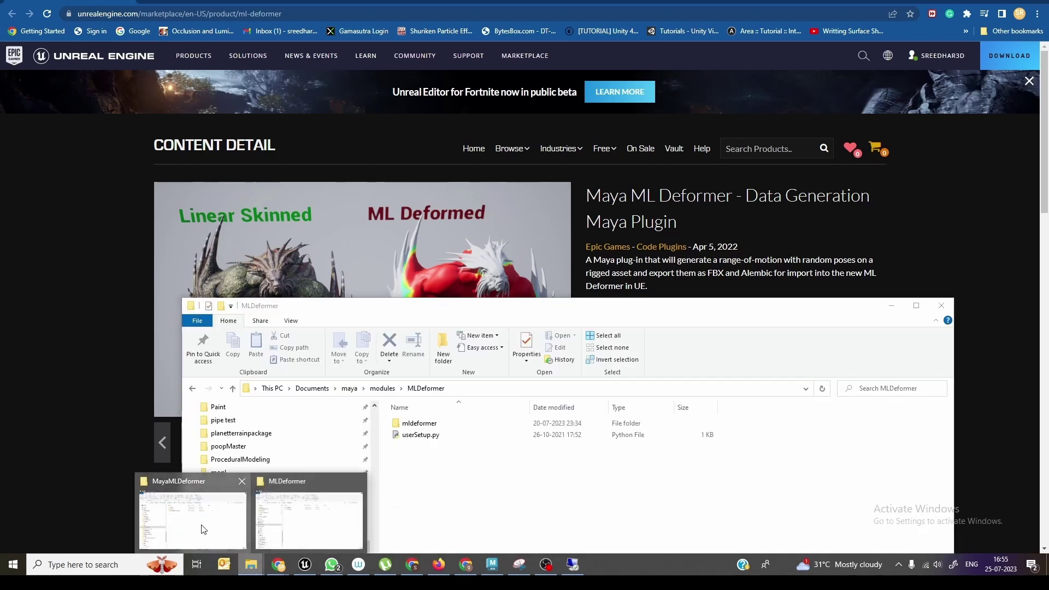
click(192, 516)
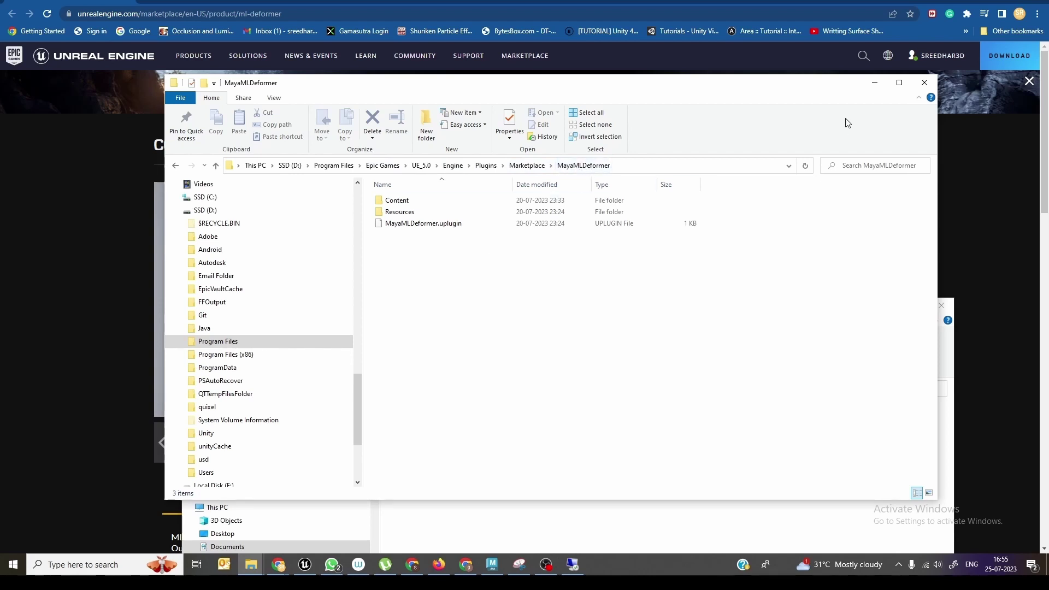
- Minimize the MayaMLDeformer window, inspect the MLDeformer folder, and move up to Documents\maya\modules
click(875, 82)
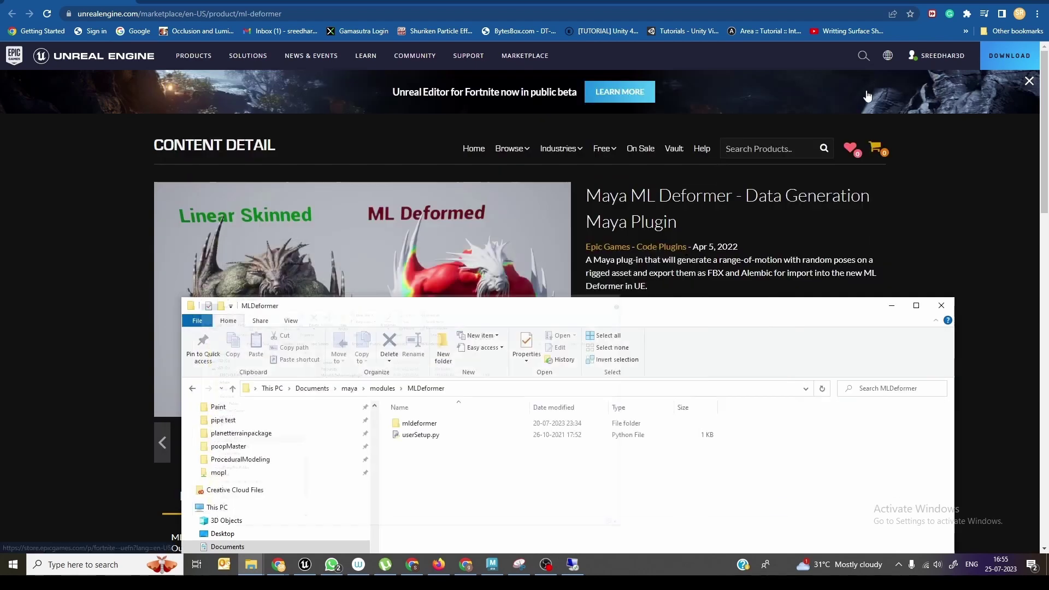
click(434, 435)
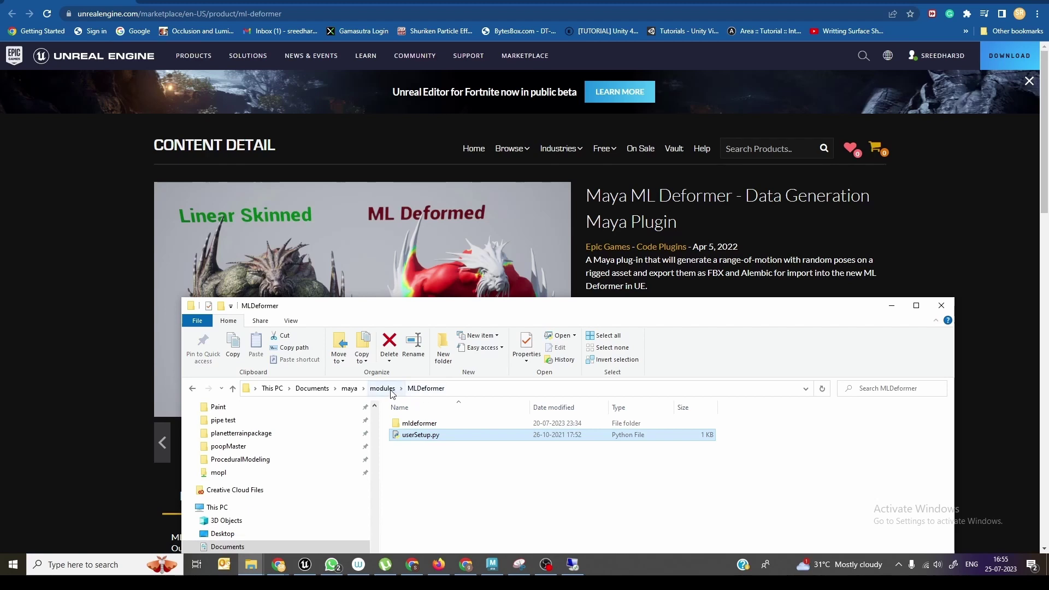
double_click(419, 424)
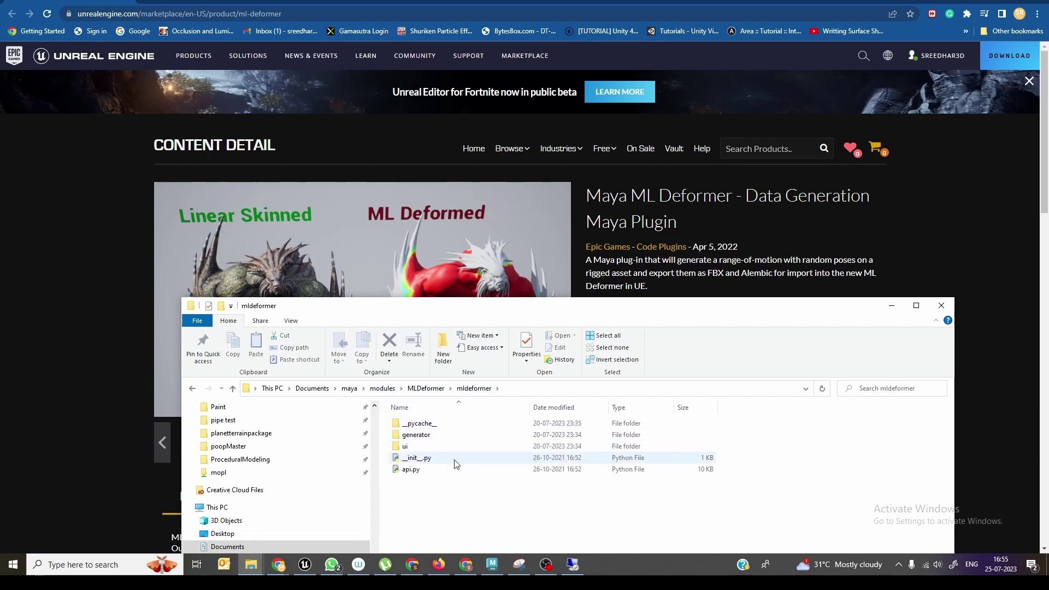
key(alt+Left)
drag(456, 456, 406, 414)
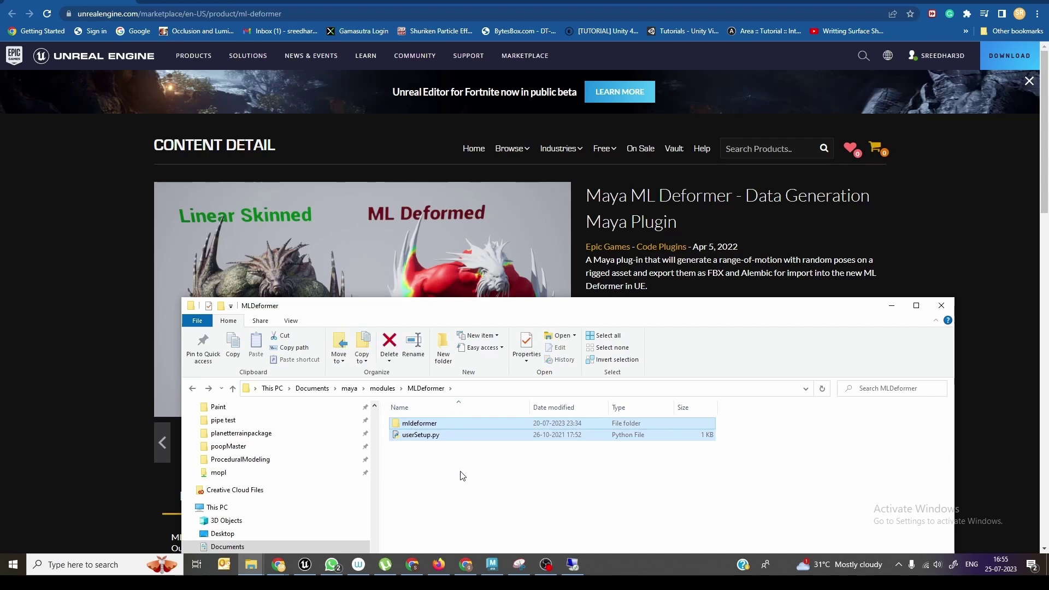
click(382, 389)
drag(610, 479, 440, 411)
click(521, 497)
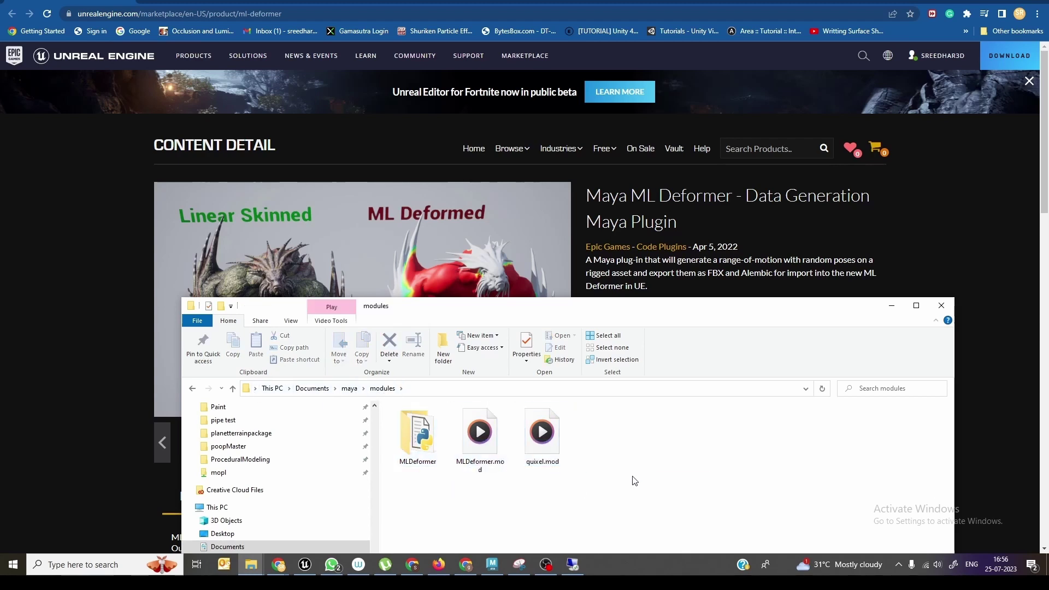
- In Maya, open the UE MLDeformer > Data Generator setup window and close it again
click(497, 570)
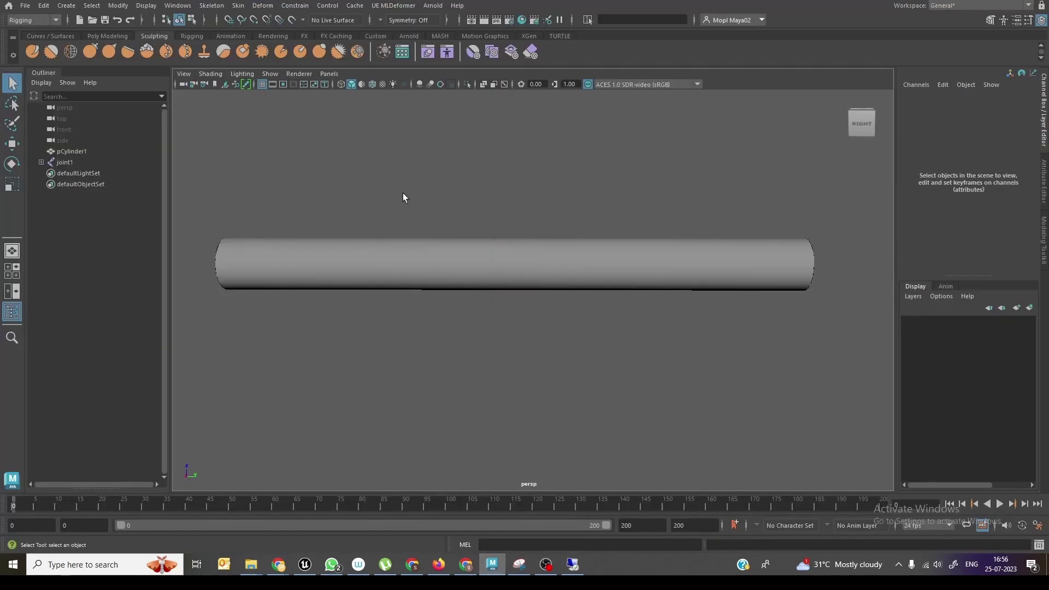
click(394, 6)
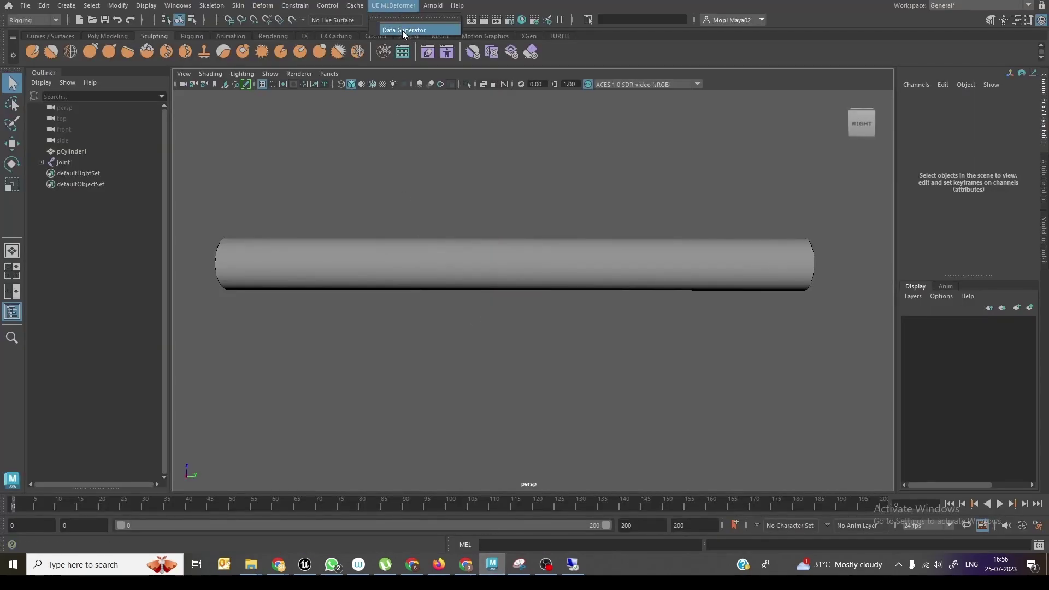
click(403, 30)
click(827, 114)
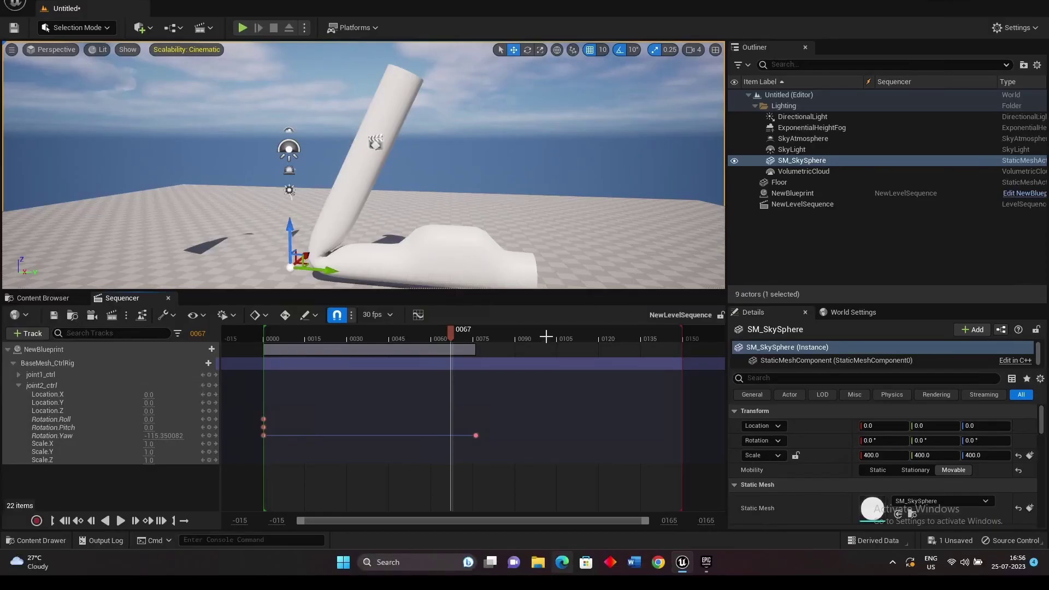
- Show the Content Browser and look through Animation > Deformers > ML Deformer without creating an asset
click(43, 297)
right_click(459, 398)
mouse_move(506, 337)
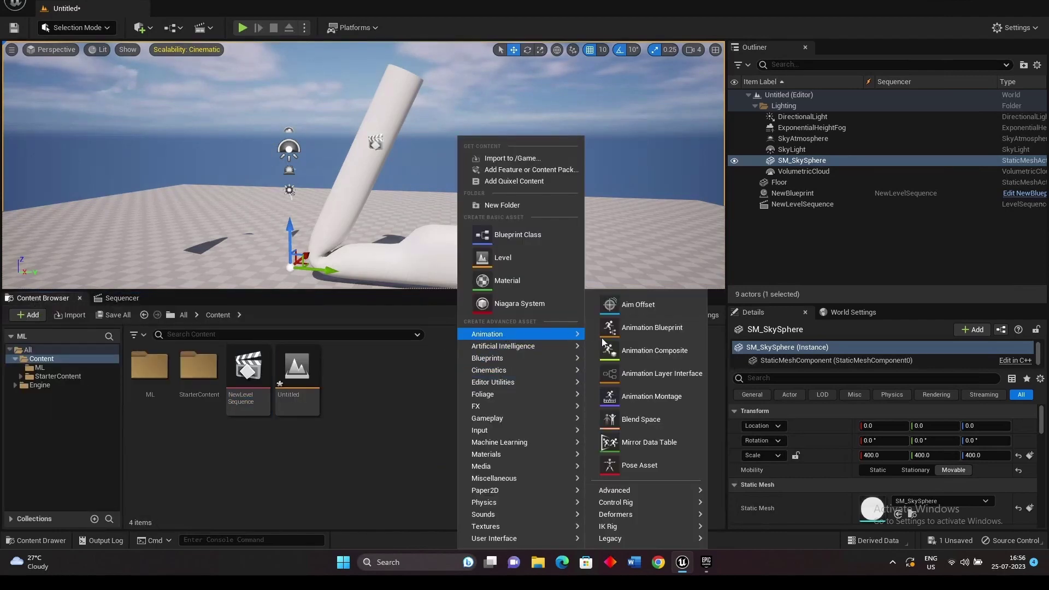
mouse_move(641, 516)
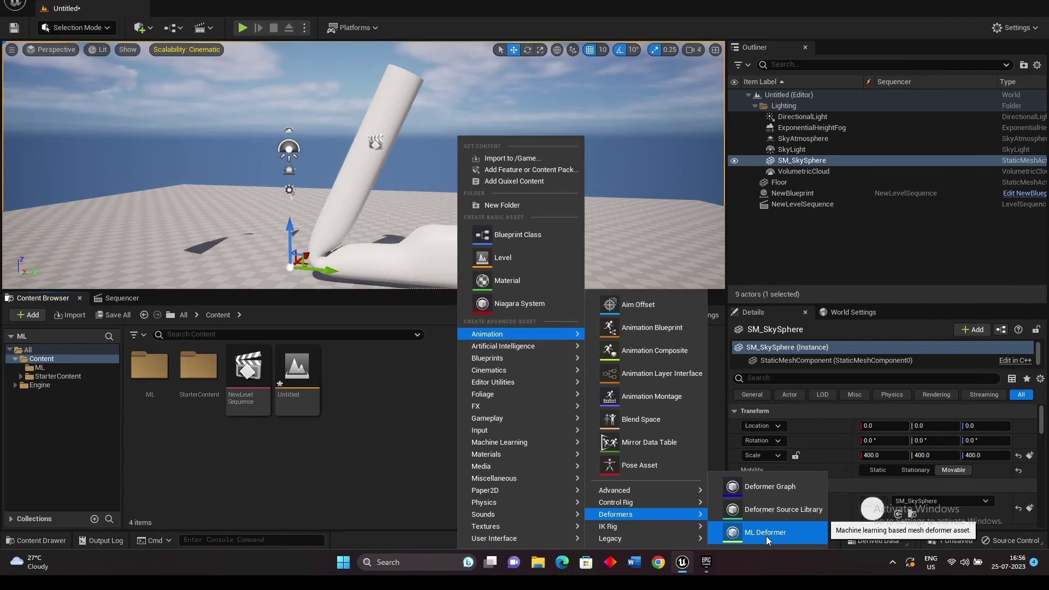
click(391, 450)
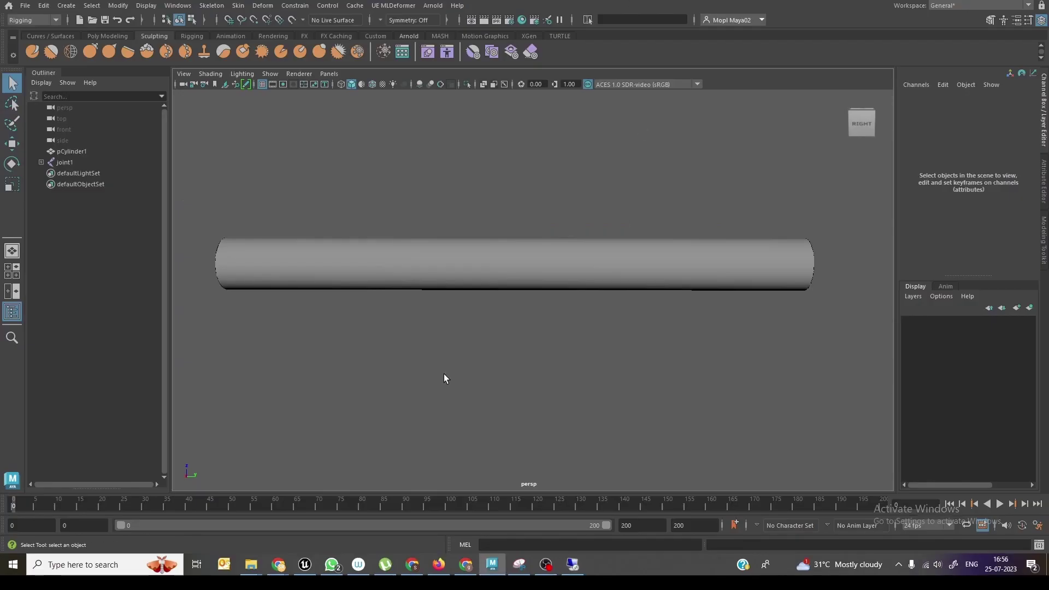
- Show the cylinder as wireframe, test-move joint1 along the tube, then undo the move
key(4)
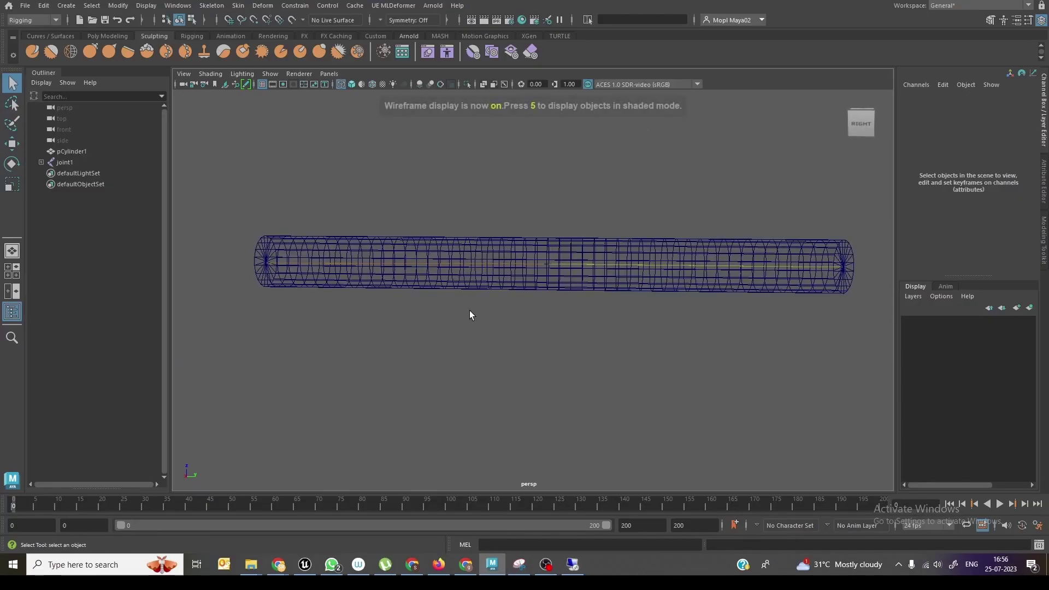
click(517, 253)
drag(405, 290, 458, 258)
key(w)
middle_drag(480, 260, 482, 303)
key(ctrl+z)
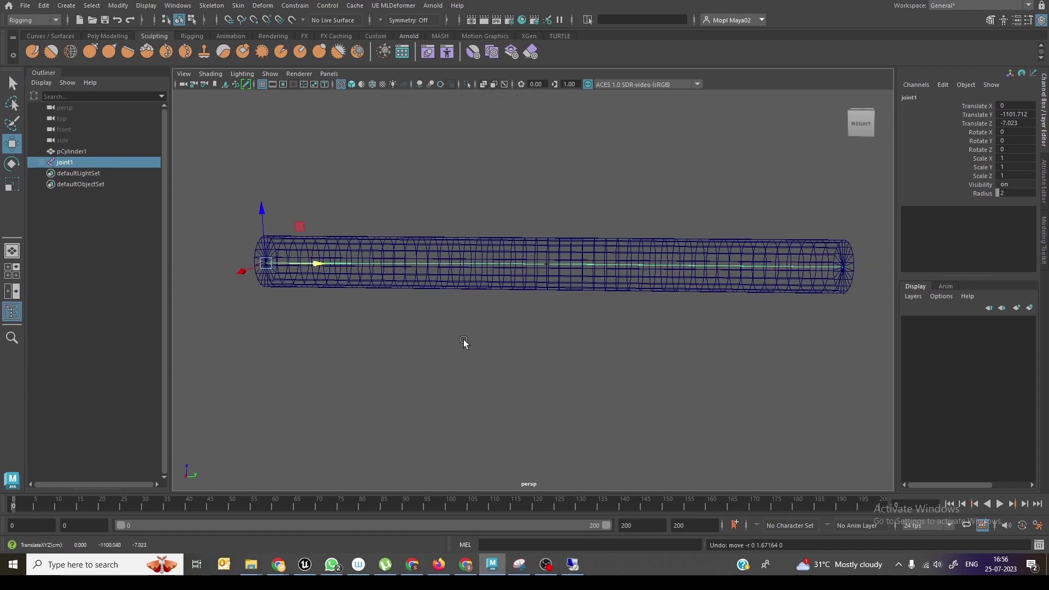
key(ctrl+z)
- Set the world up axis to Z in Preferences > Settings, then save and close Preferences
click(428, 361)
alt+middle_drag(428, 361, 442, 340)
scroll(443, 340, down, 2)
alt+drag(442, 340, 447, 343)
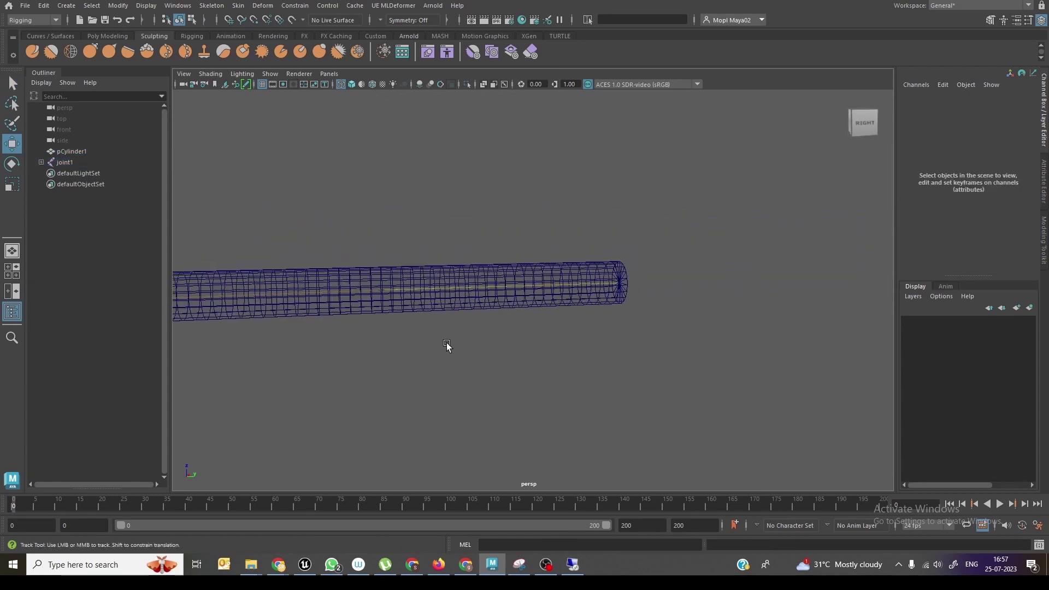
alt+middle_drag(447, 345, 492, 310)
alt+drag(447, 348, 447, 355)
click(1037, 526)
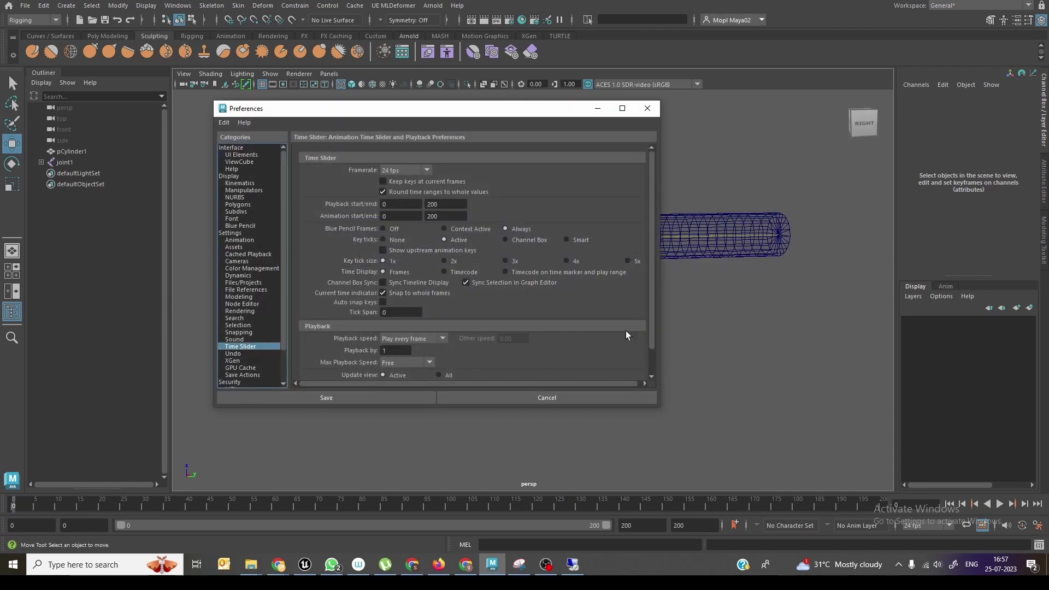
click(234, 232)
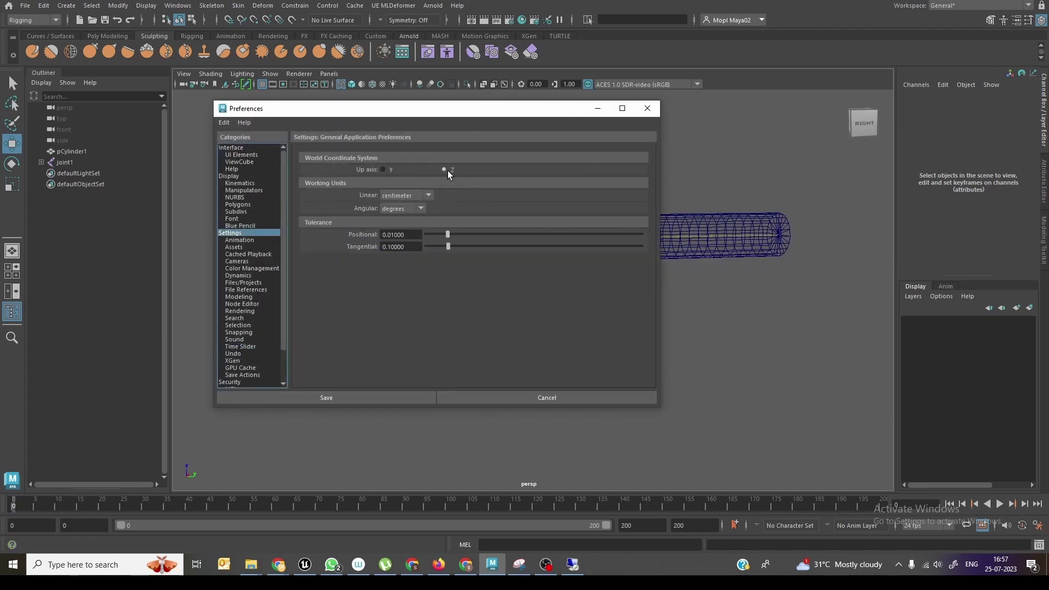
click(647, 108)
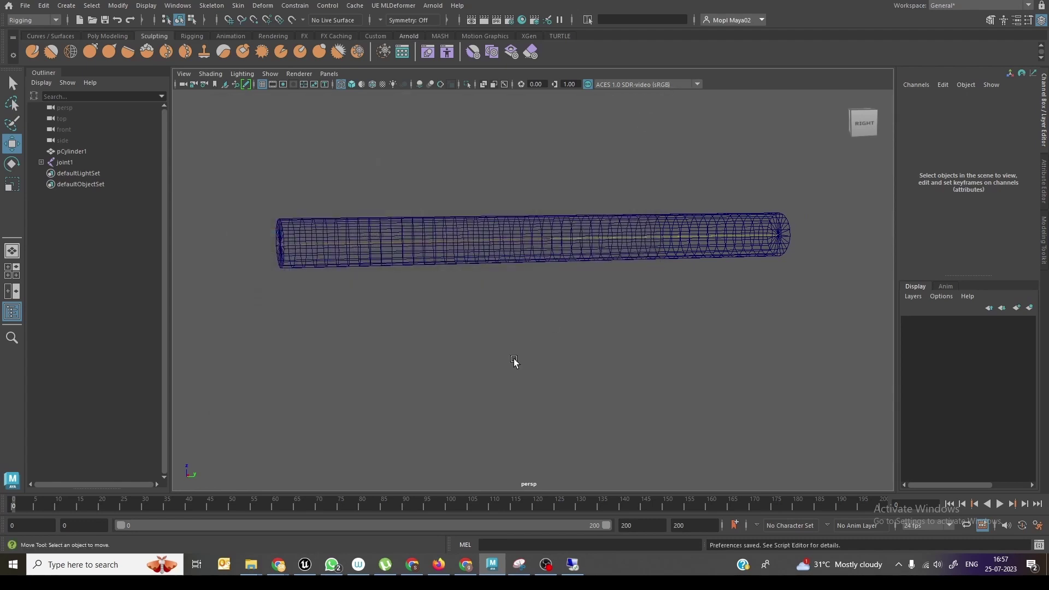
alt+drag(569, 323, 539, 334)
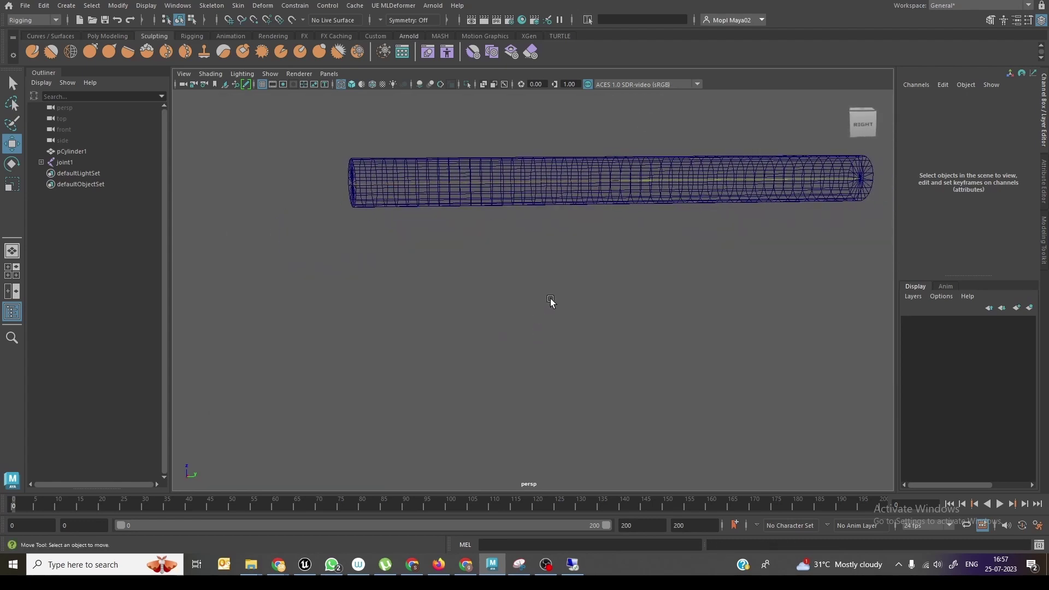
- Create a temporary polygon cube as a test, then delete it
click(450, 166)
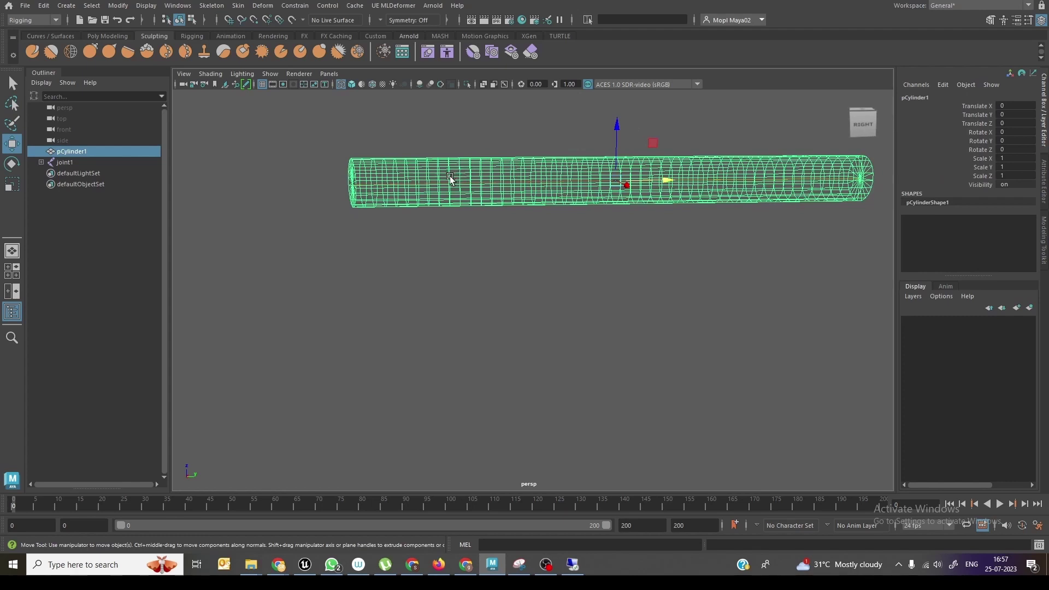
click(97, 35)
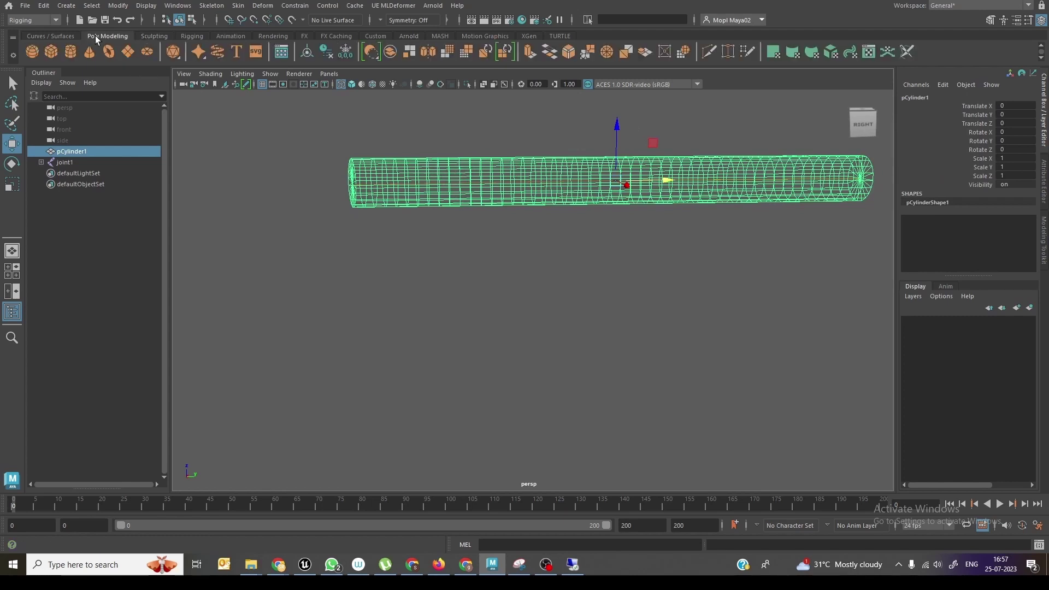
click(53, 50)
key(f)
scroll(348, 170, down, 15)
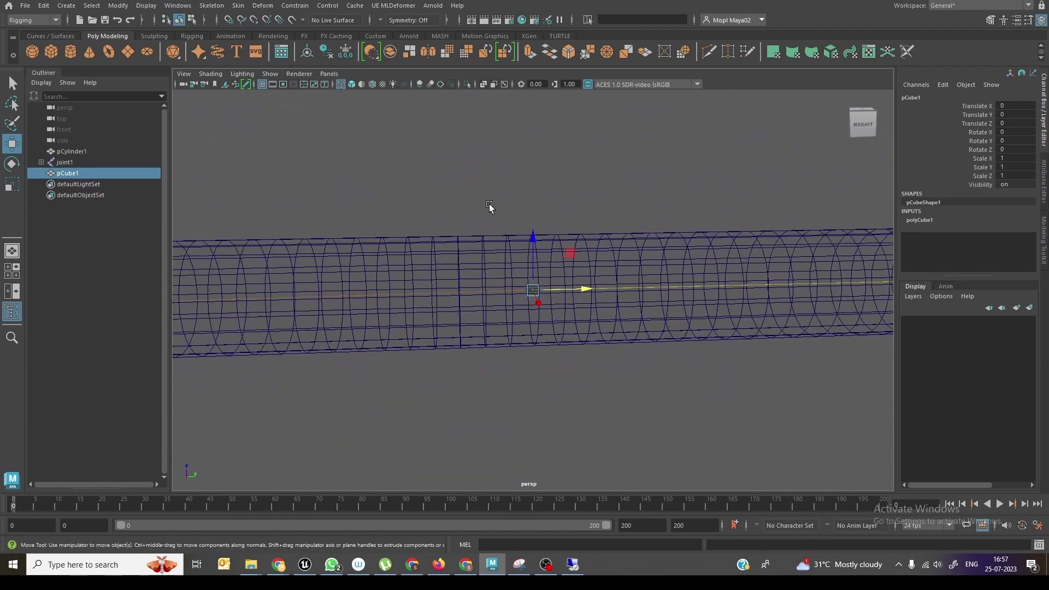
key(Delete)
- Select pCylinder1 and then add joint1 to the selection
click(588, 239)
key(f)
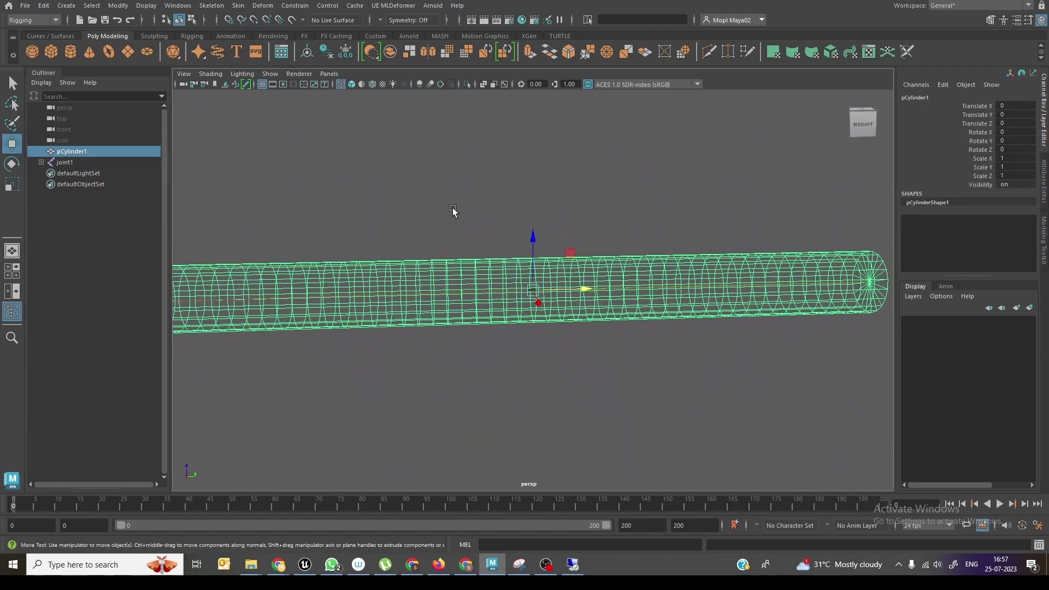
alt+drag(487, 222, 509, 334)
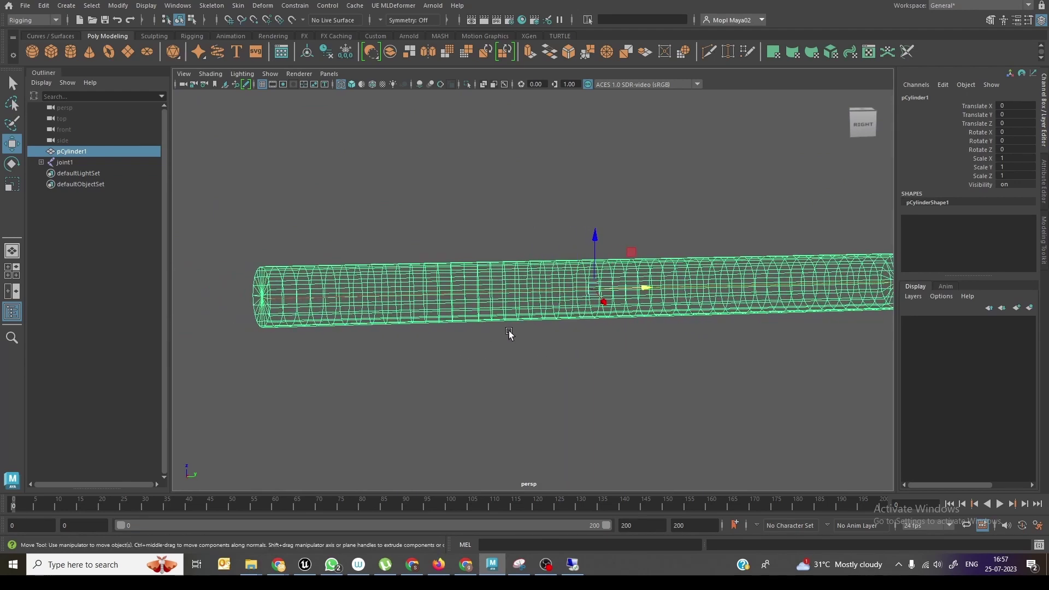
click(482, 331)
click(489, 321)
shift+click(284, 286)
click(314, 321)
shift+drag(286, 284, 291, 328)
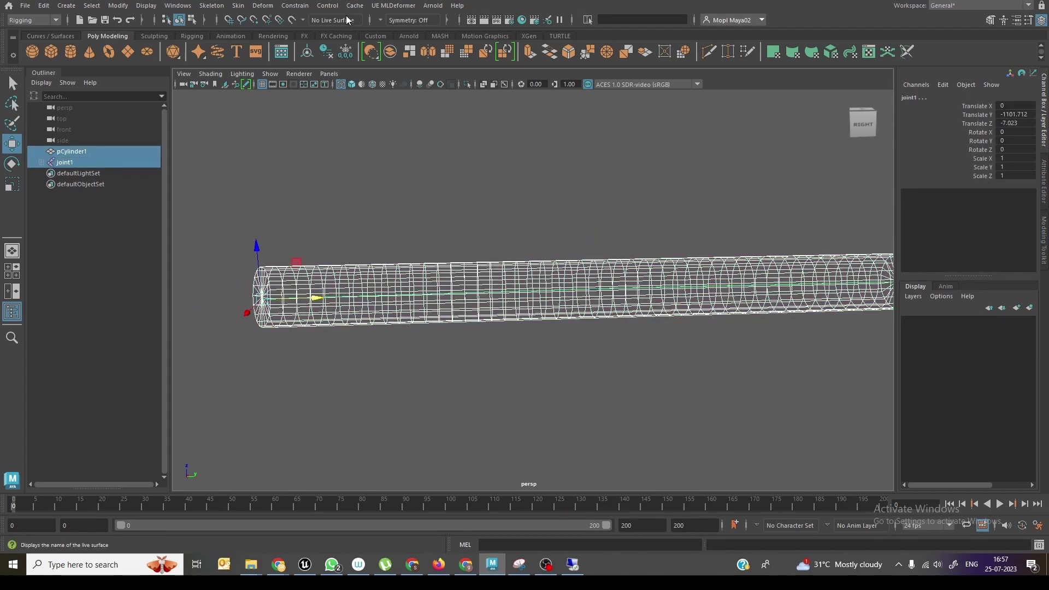
drag(446, 241, 420, 344)
drag(721, 238, 698, 292)
click(474, 307)
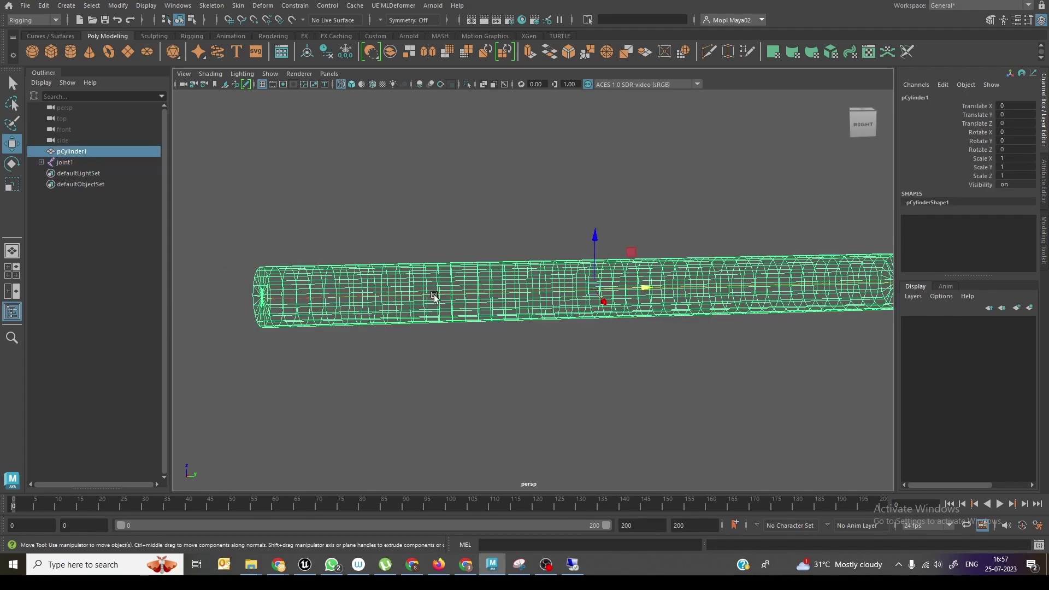
shift+click(434, 298)
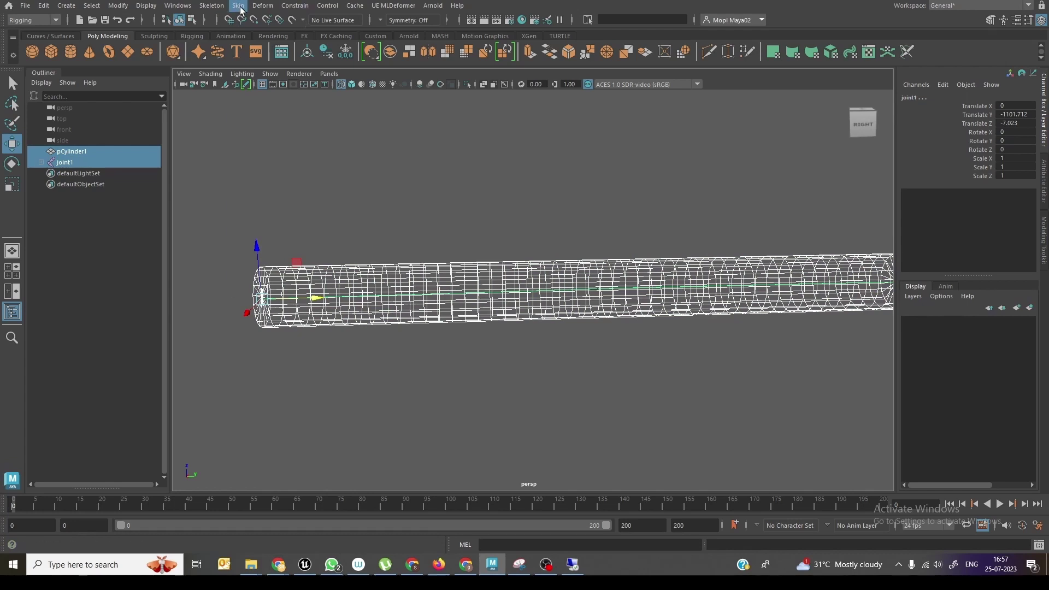
- Bind the cylinder to joint1 via Skin > Bind Skin (closest distance, max influences 5)
click(240, 5)
click(382, 34)
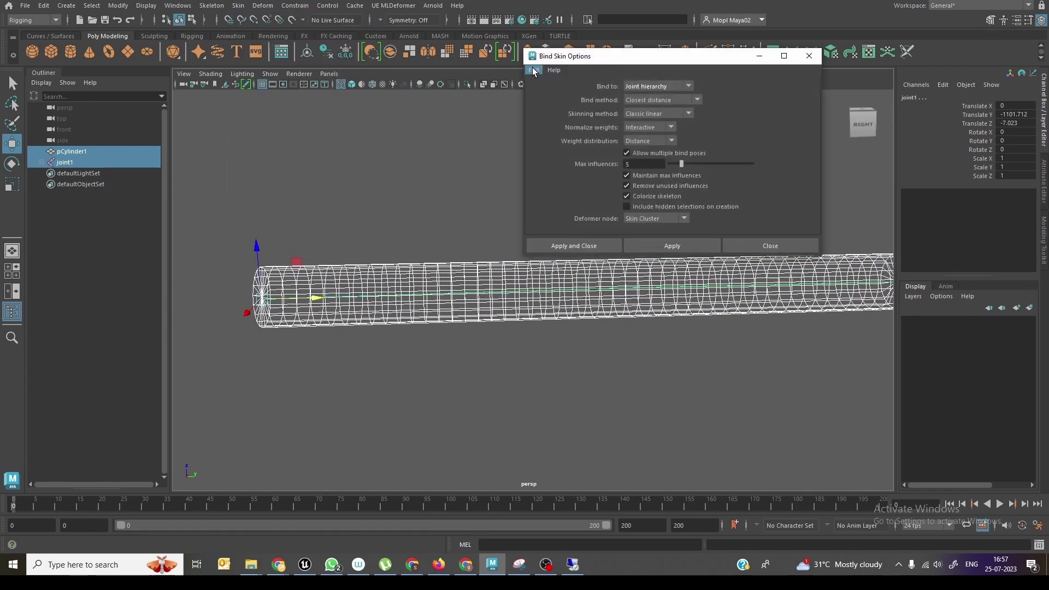
click(572, 245)
click(748, 294)
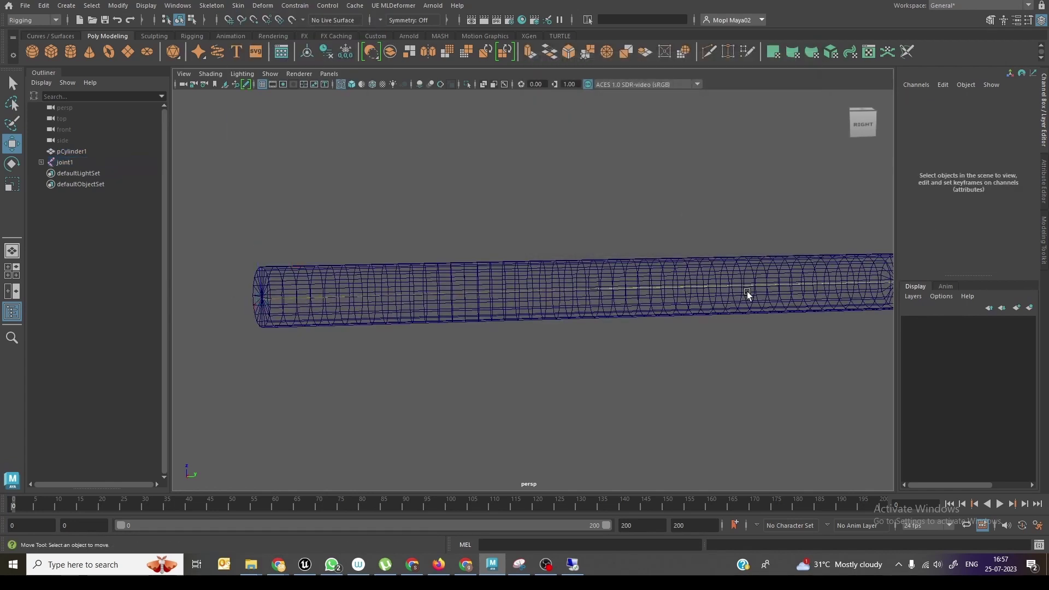
click(747, 294)
key(e)
drag(571, 234, 459, 437)
key(ctrl+z)
alt+middle_drag(522, 370, 543, 346)
drag(557, 228, 414, 254)
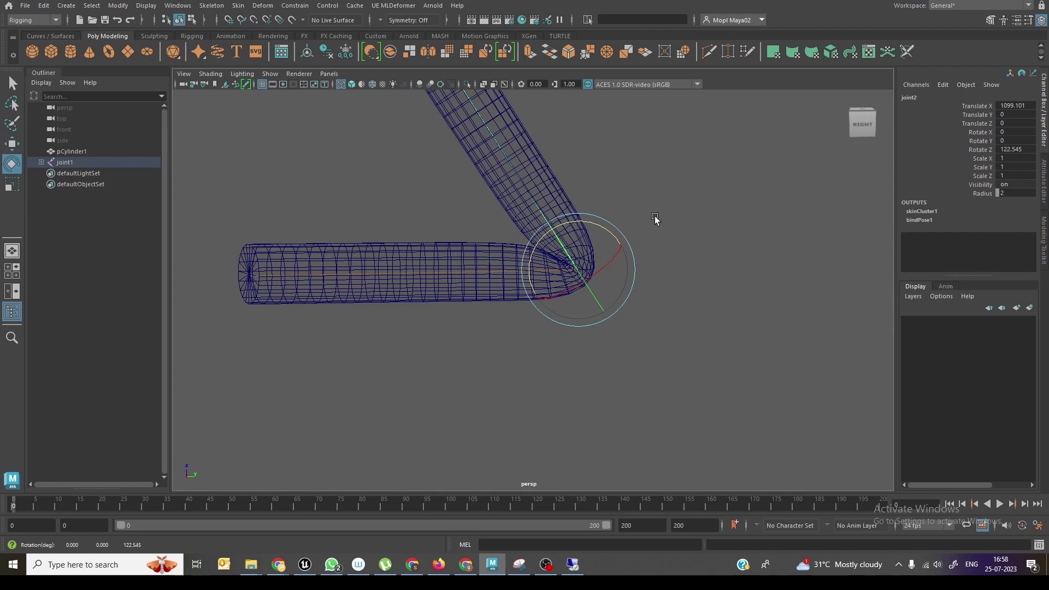
key(ctrl+z)
key(ctrl+z)
key(ctrl+z)
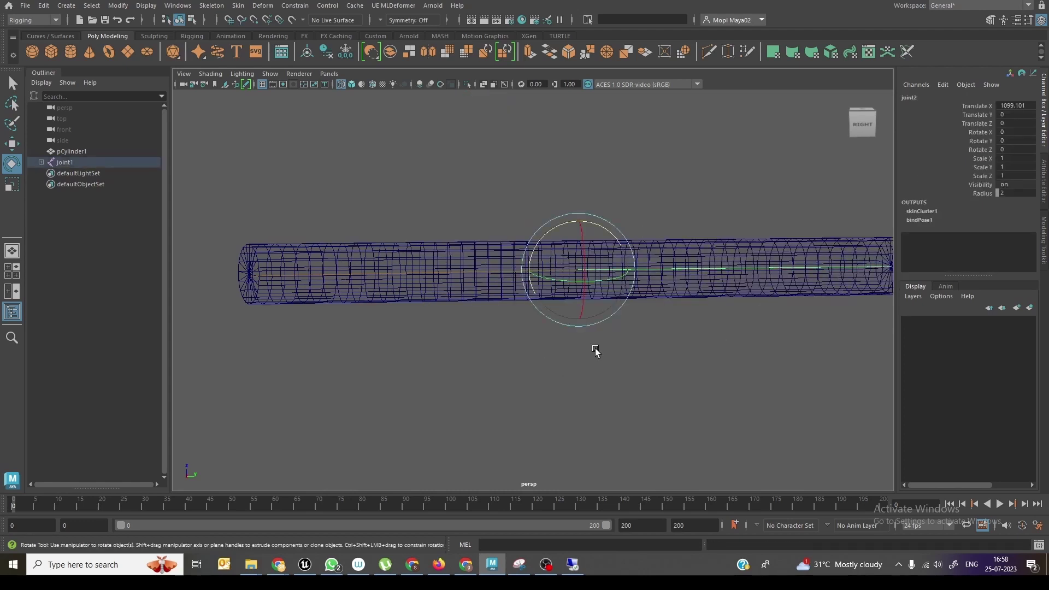
- Open the Pose Editor from Windows > Animation Editors and place it over the lower viewport
click(177, 5)
mouse_move(251, 82)
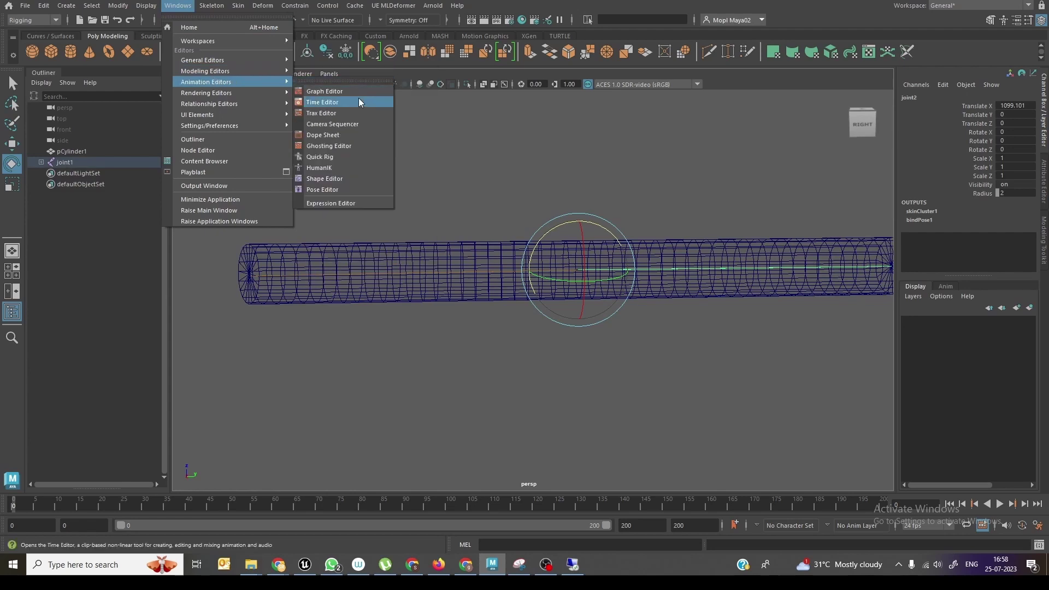
click(339, 189)
drag(301, 322, 642, 301)
drag(564, 225, 626, 274)
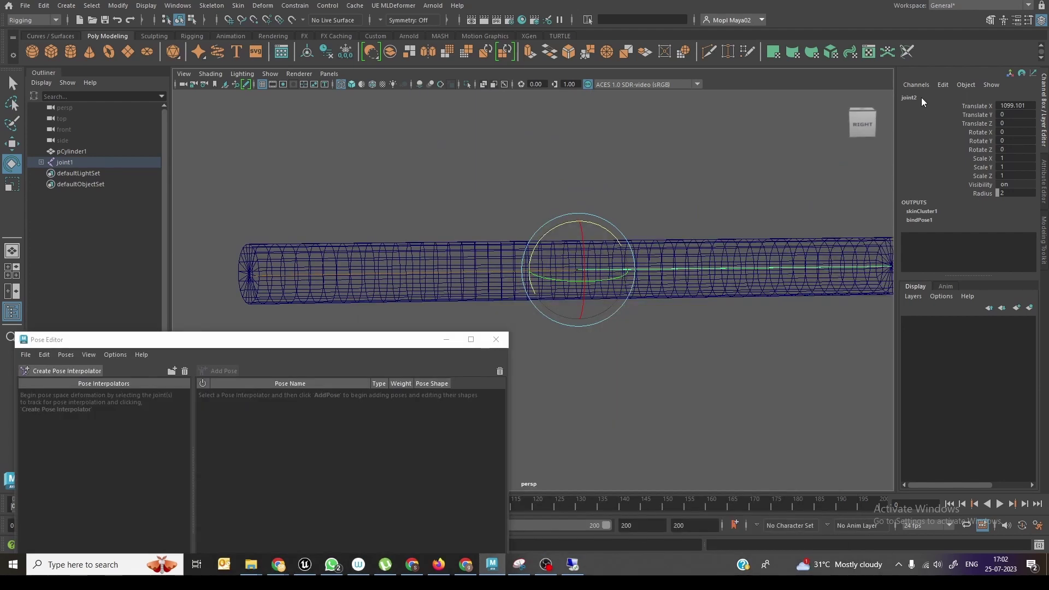
- Create a pose interpolator for joint2 and bend the tube upward about 120°
click(74, 371)
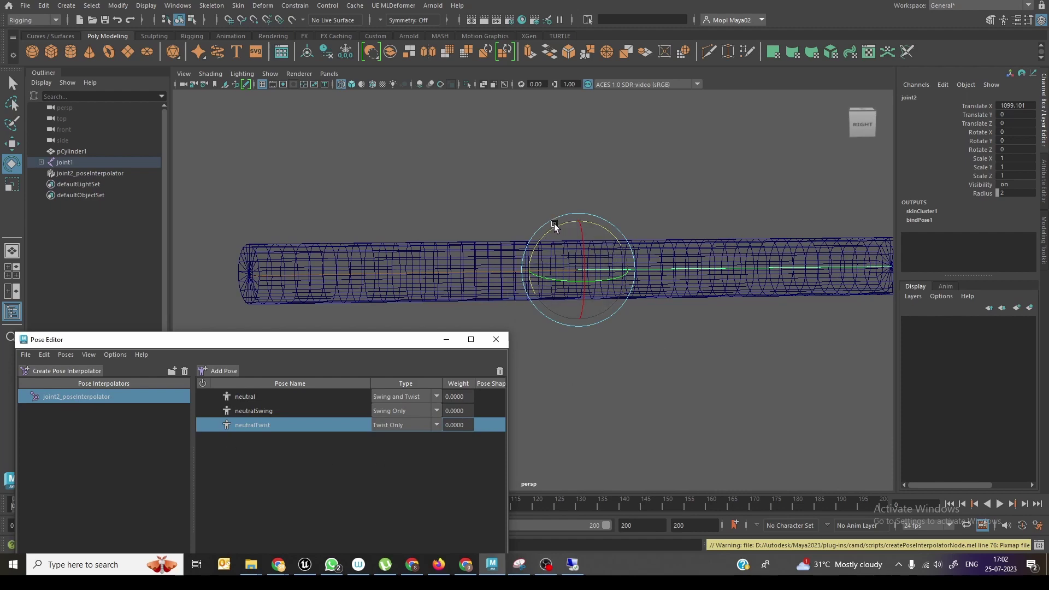
drag(555, 225, 567, 330)
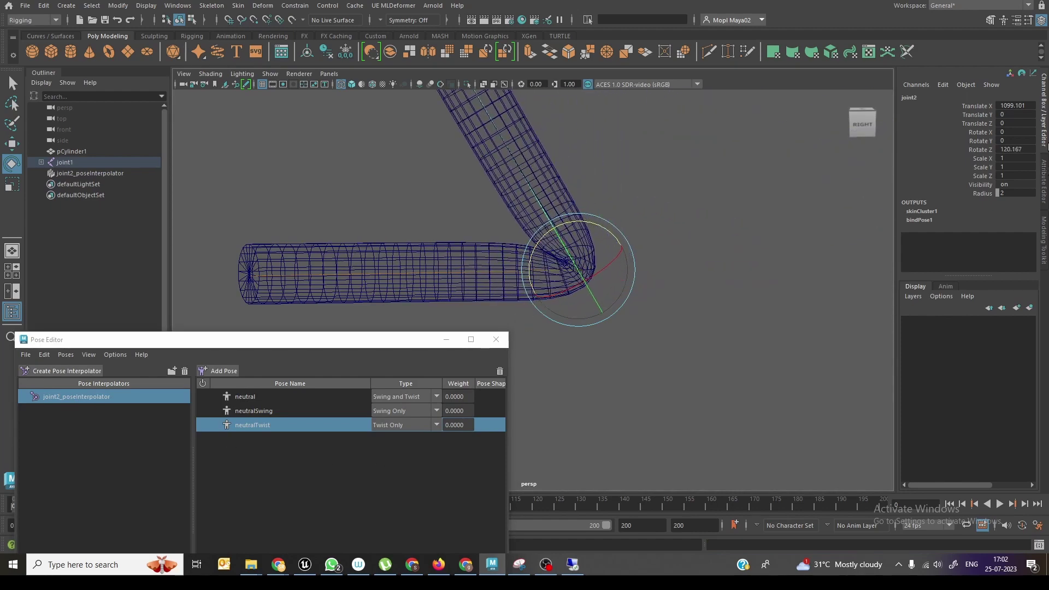
double_click(1014, 149)
- Set joint2 Rotate Z to 125, add a pose, and create pose shape joint2_0_0_125
text(125)
key(Return)
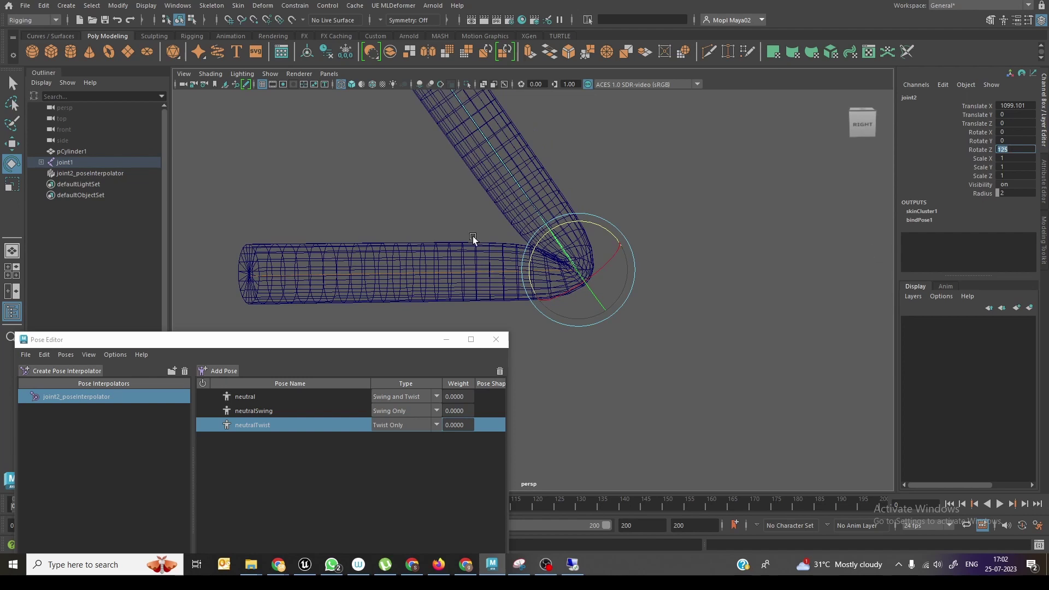
click(215, 370)
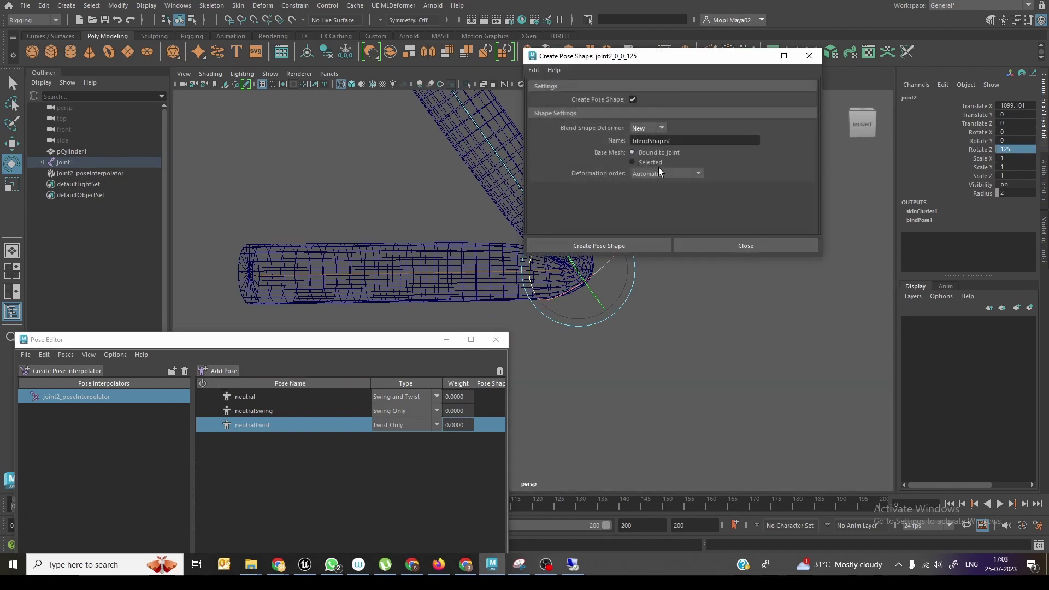
click(611, 245)
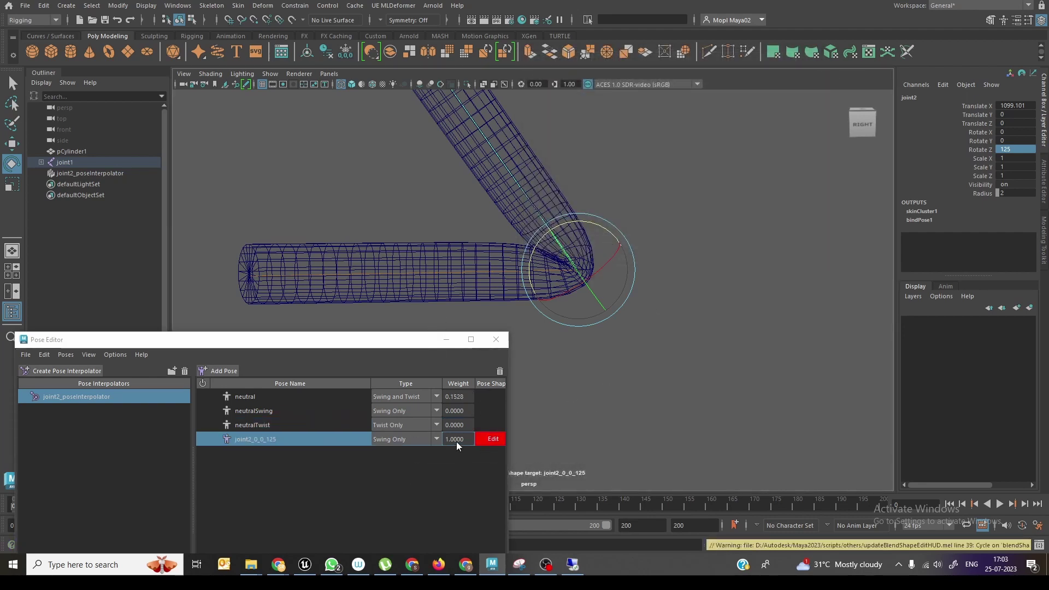
- Soft-select the tube's top vertices and raise them into a bump
click(402, 250)
right_drag(402, 252, 334, 232)
drag(330, 228, 430, 254)
key(w)
drag(375, 196, 373, 171)
drag(338, 203, 407, 234)
drag(375, 168, 375, 156)
mouse_move(344, 193)
mouse_down()
mouse_move(370, 218)
mouse_move(397, 219)
mouse_up()
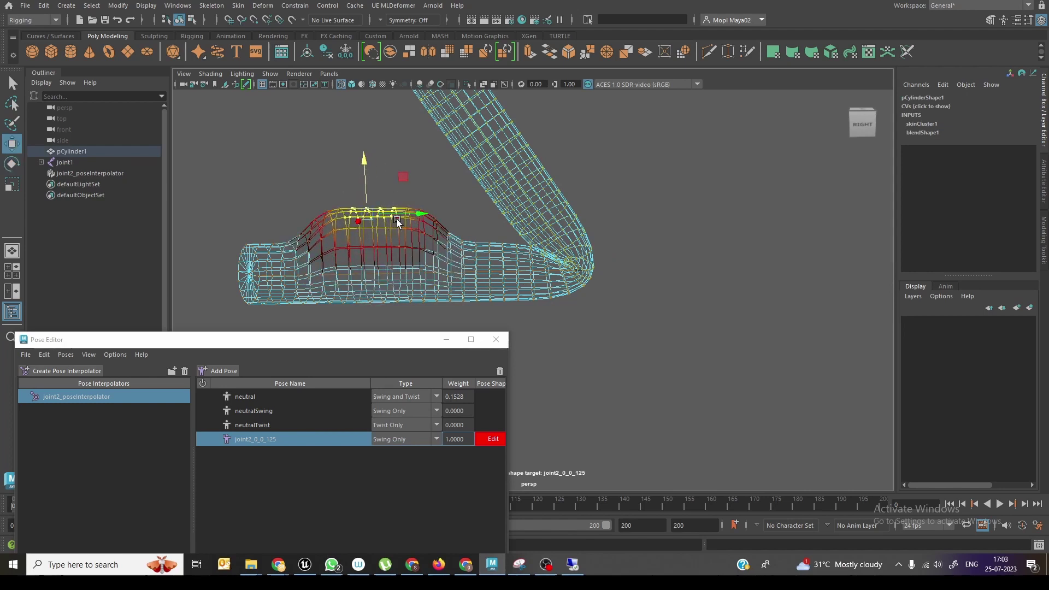
drag(368, 160, 370, 151)
drag(354, 191, 385, 221)
key(ctrl+z)
click(425, 187)
drag(373, 167, 375, 158)
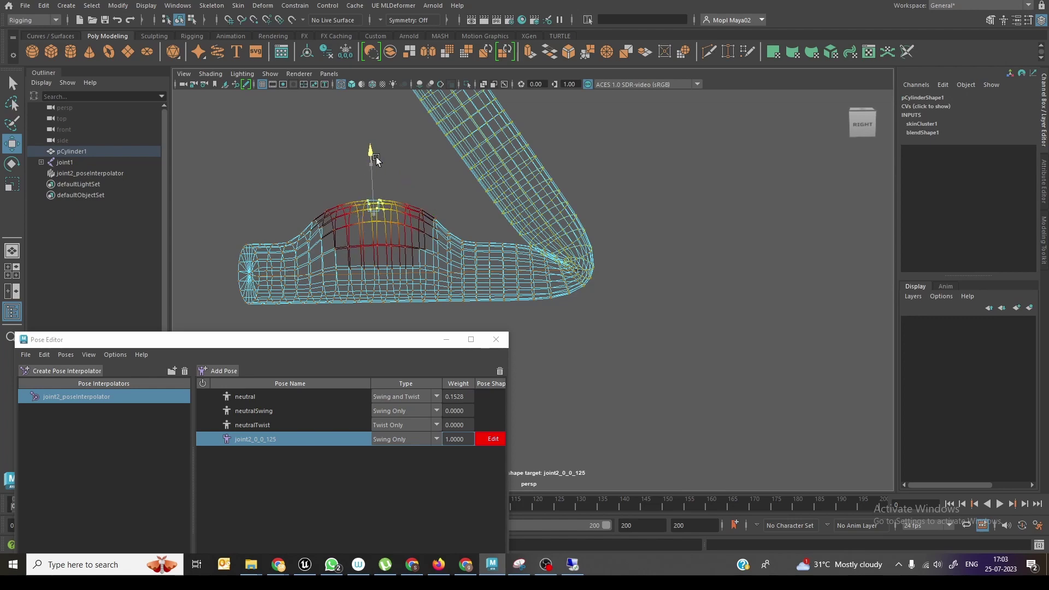
- Finish editing the pose shape, return to object mode, and select joint2
click(495, 438)
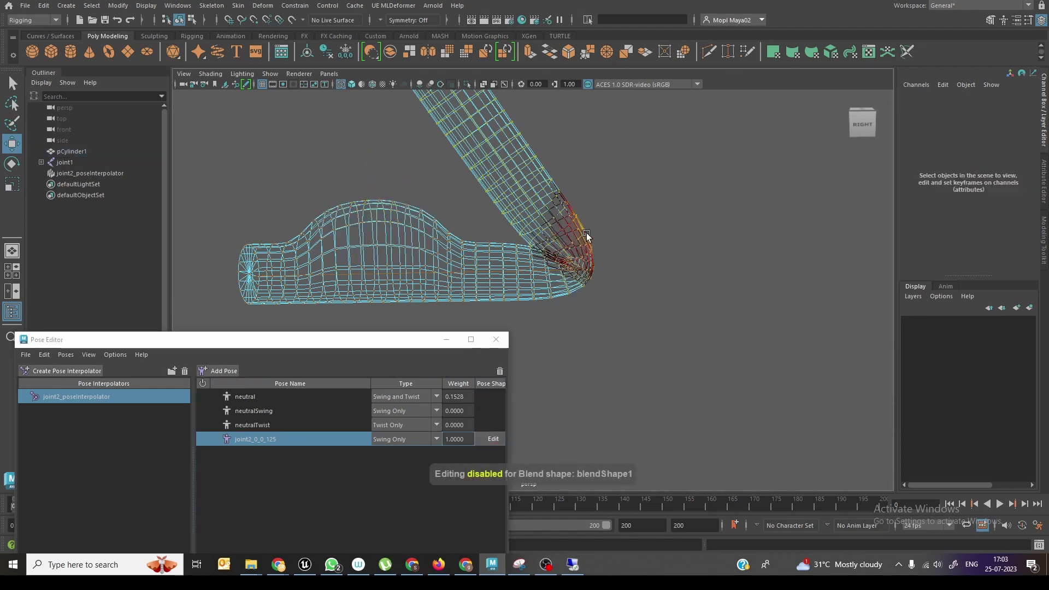
right_drag(586, 233, 635, 212)
click(515, 200)
- Swing joint2 to test the corrective shape, then set its Rotate Z back to 0
key(e)
middle_drag(661, 216, 756, 410)
click(1020, 150)
text(0)
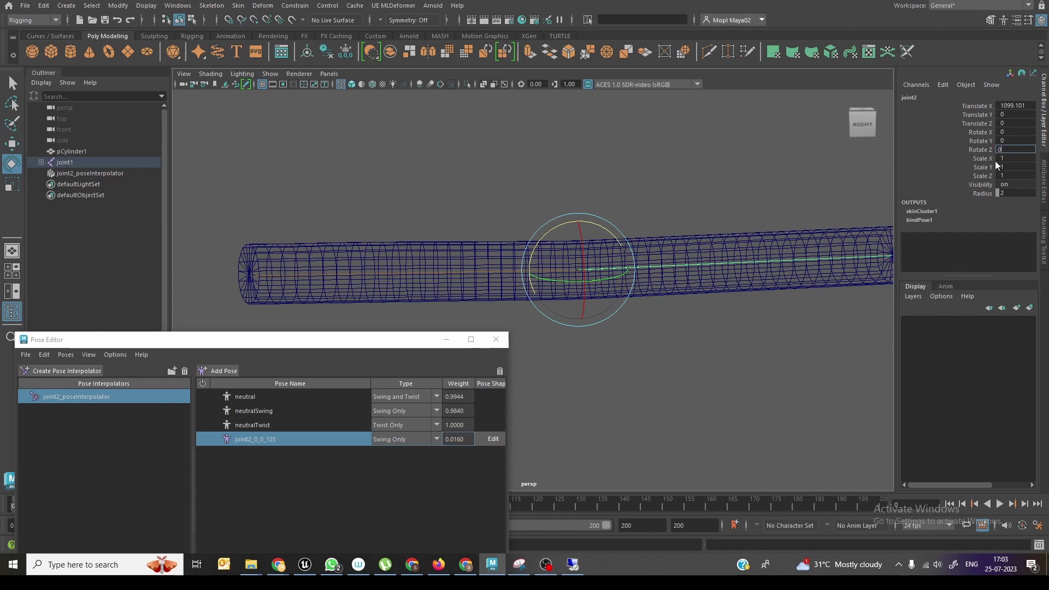
key(Return)
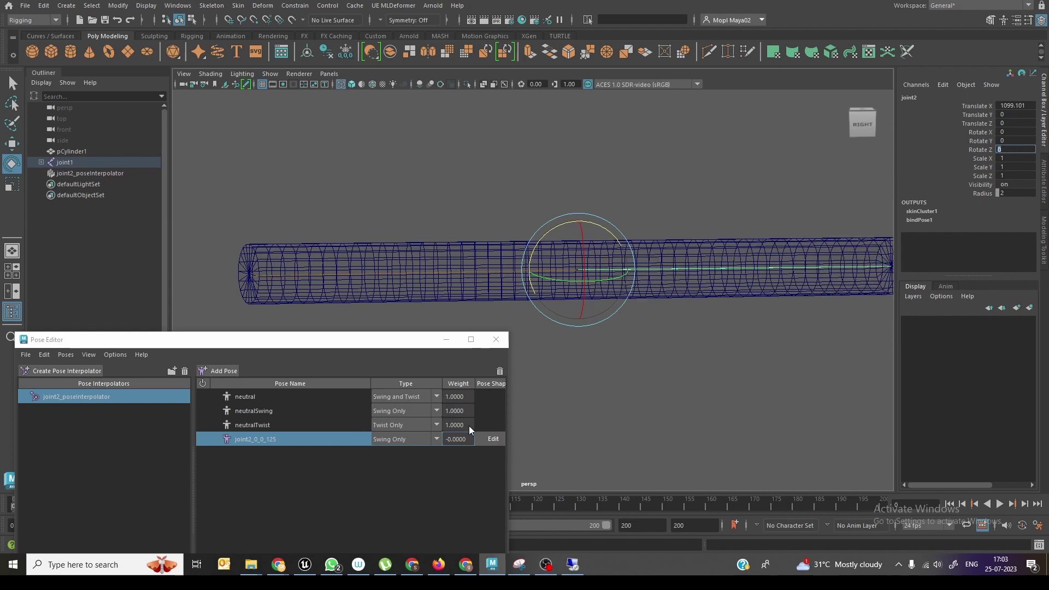
- Close the Pose Editor and select pCylinder1
click(503, 343)
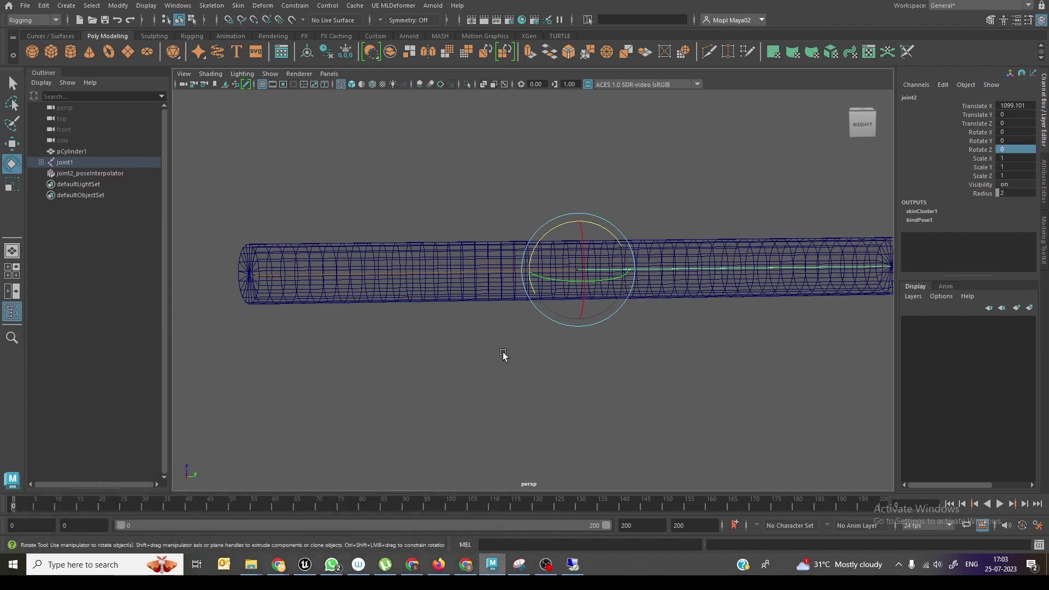
click(581, 384)
alt+middle_drag(612, 385, 571, 392)
alt+drag(570, 392, 620, 404)
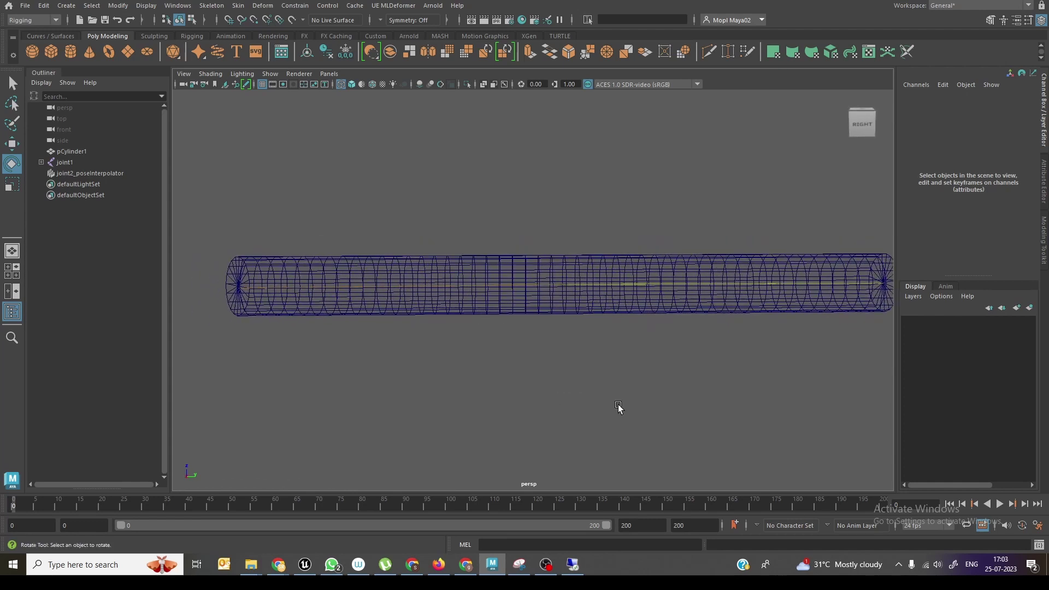
click(511, 311)
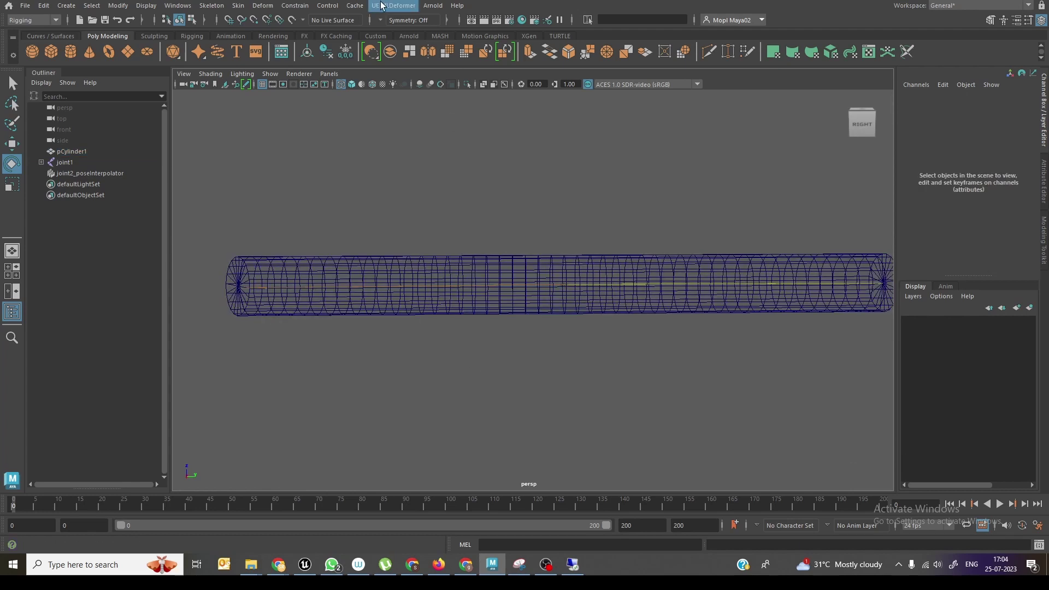
- Open the ML Deformer Training Data Generation Setup and select joint2
click(393, 5)
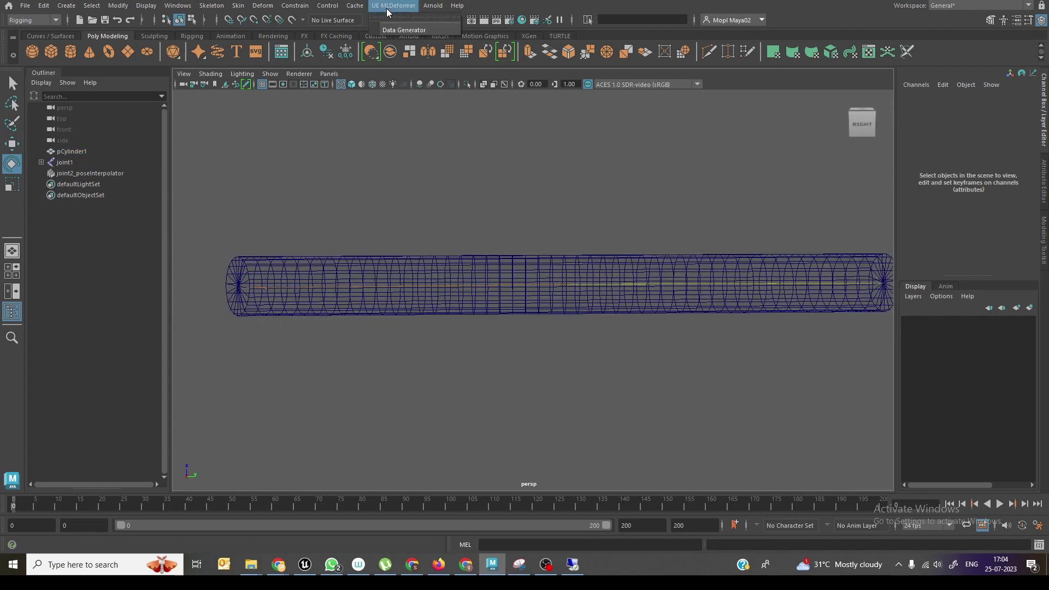
click(412, 32)
drag(593, 118, 583, 335)
click(639, 283)
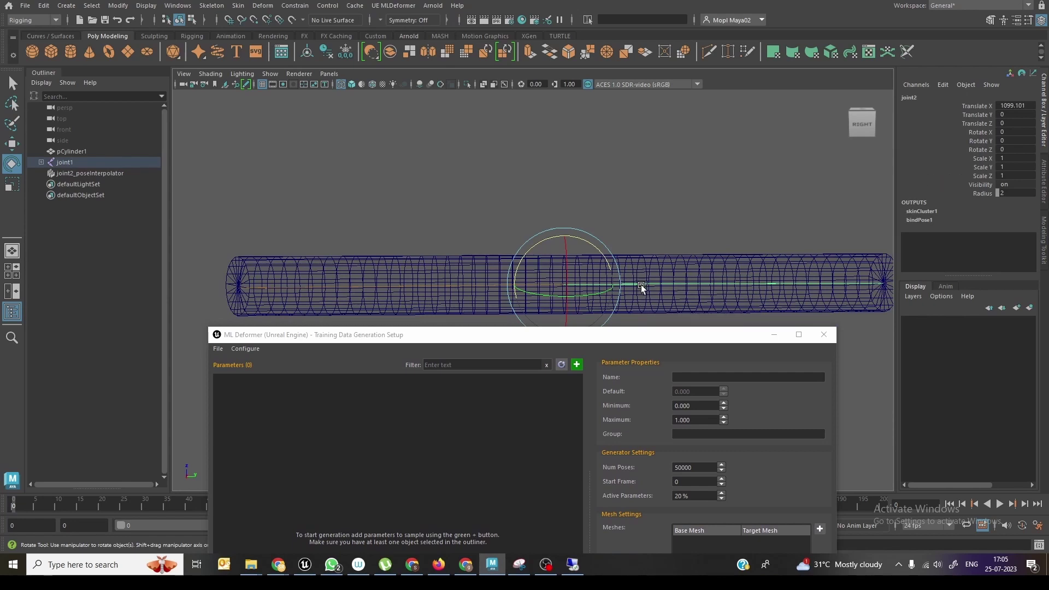
- Pick joint2.rotateZ in the Add Parameters list
click(576, 365)
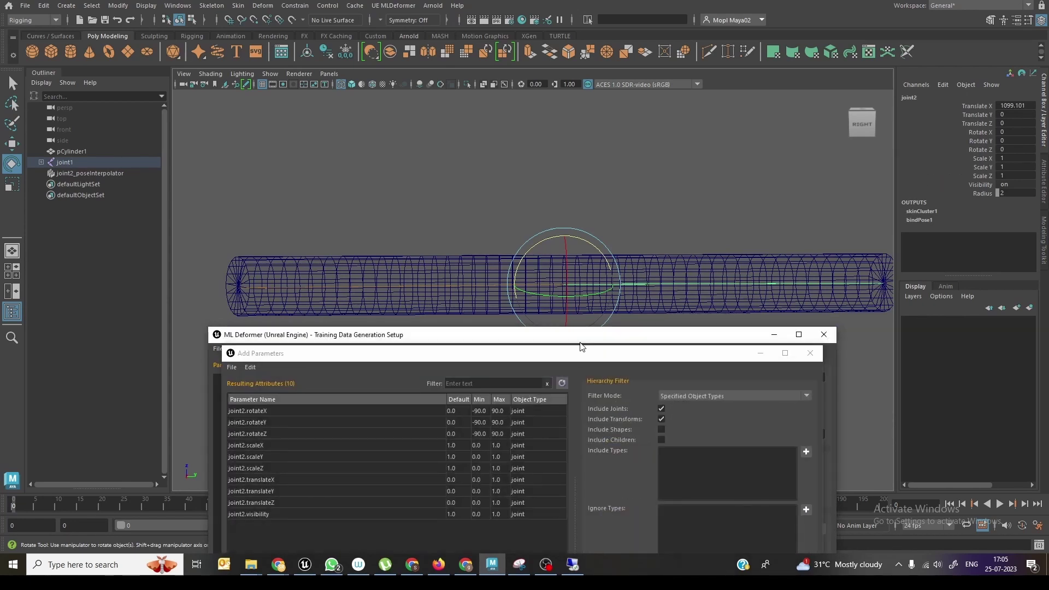
drag(577, 339, 576, 162)
drag(565, 355, 567, 196)
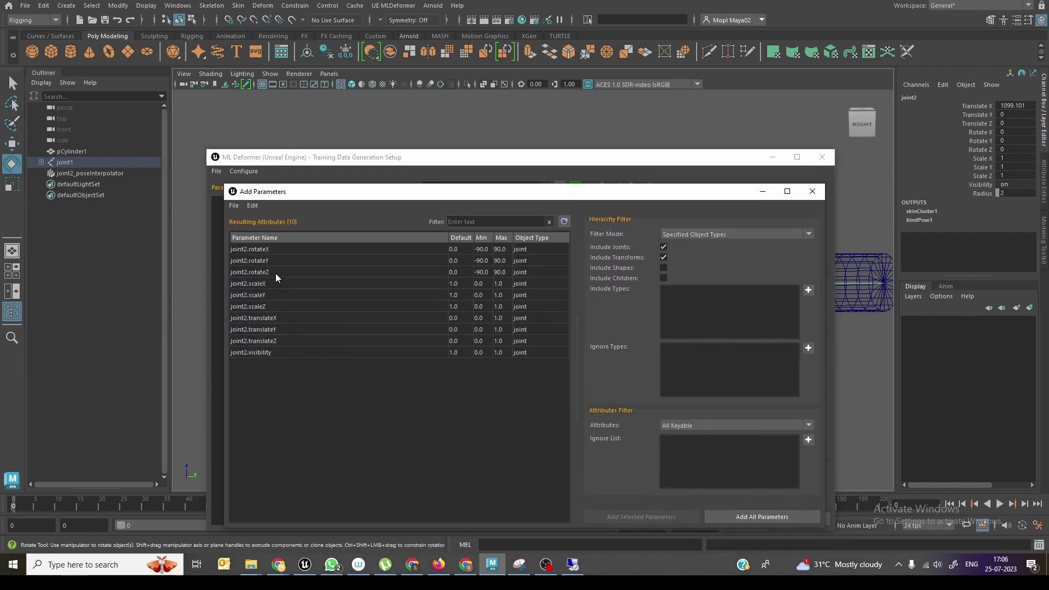
click(256, 273)
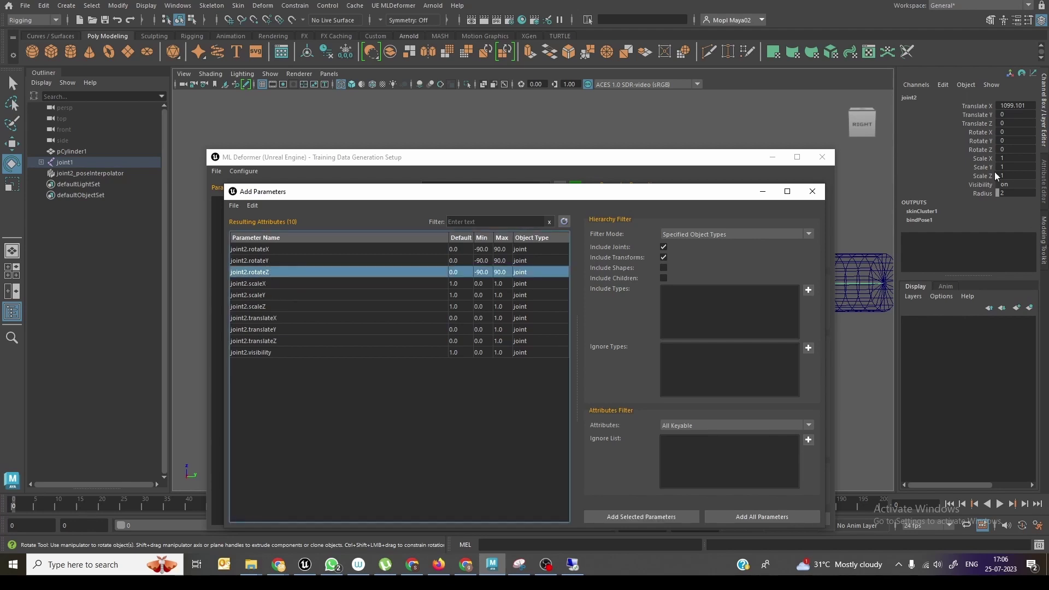
- Test-bend the tube by rotating joint2, then undo to straighten it
drag(734, 195, 705, 317)
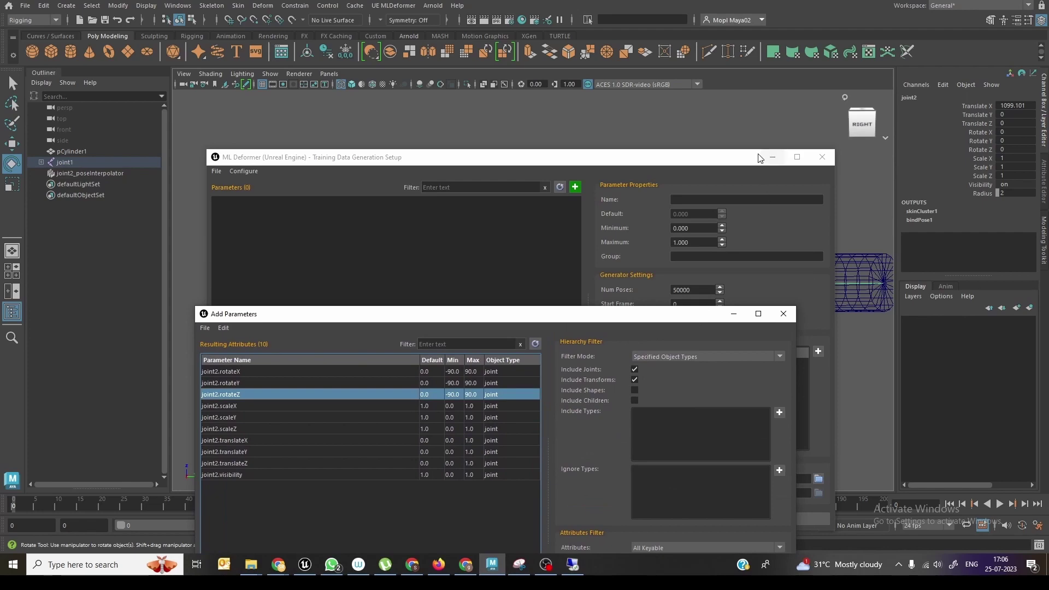
drag(756, 157, 659, 298)
drag(603, 254, 524, 240)
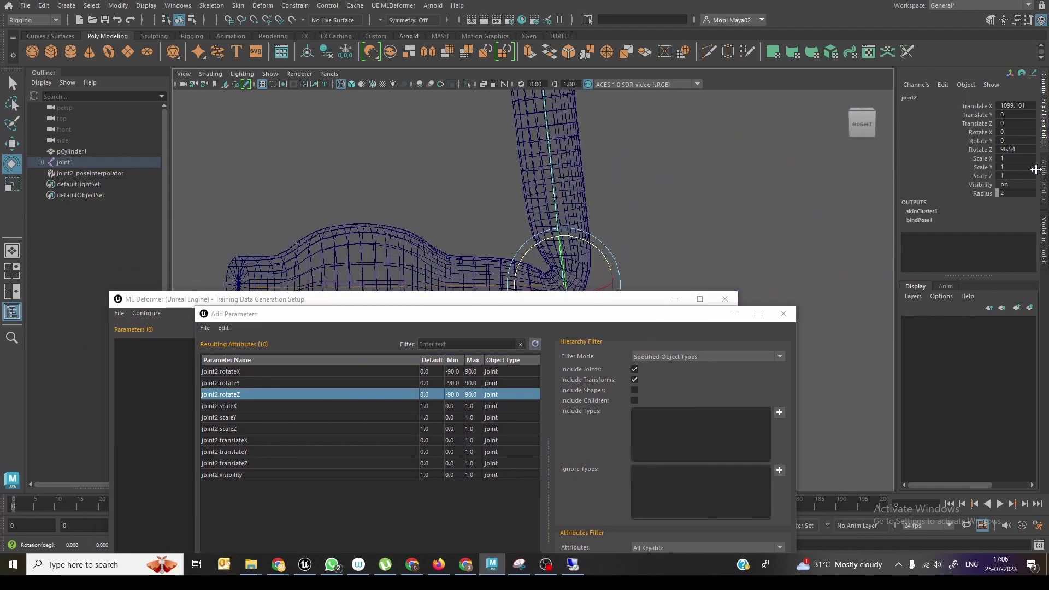
key(ctrl+z)
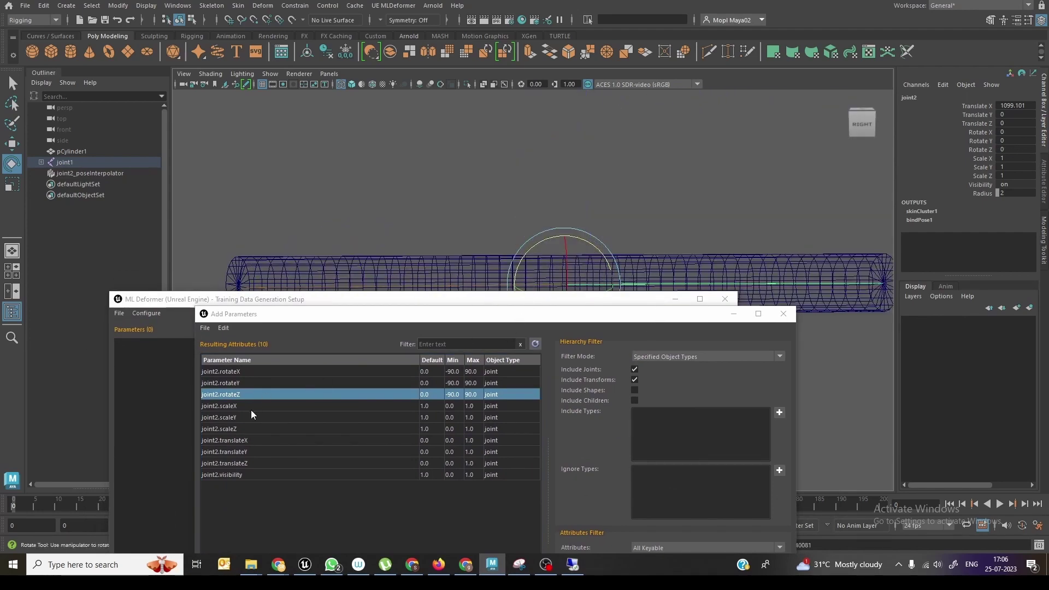
- Add joint2.rotateZ as the training parameter, ranging -90 to 90
drag(353, 317, 341, 185)
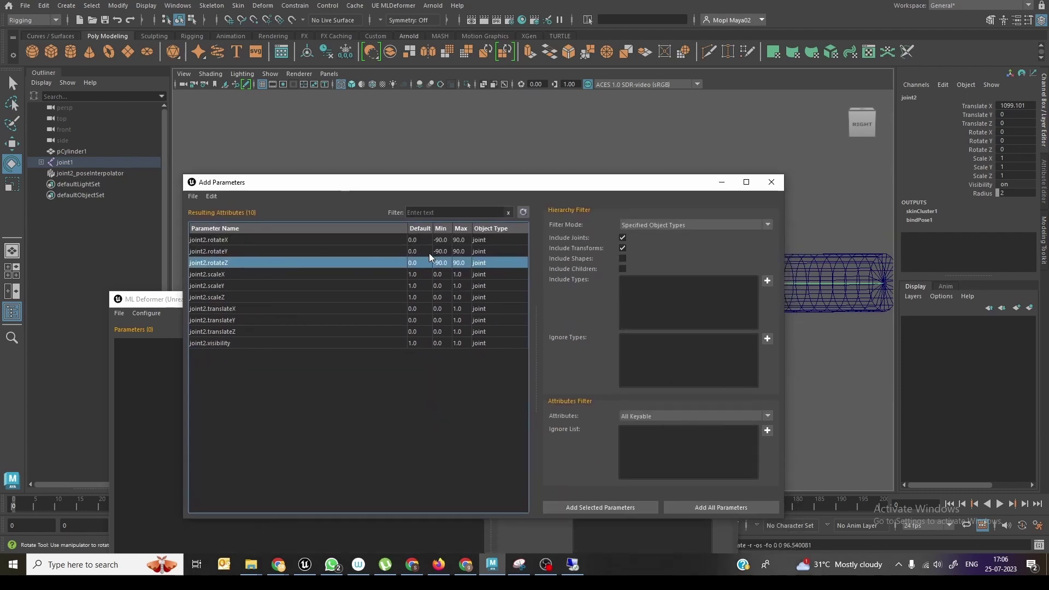
click(621, 508)
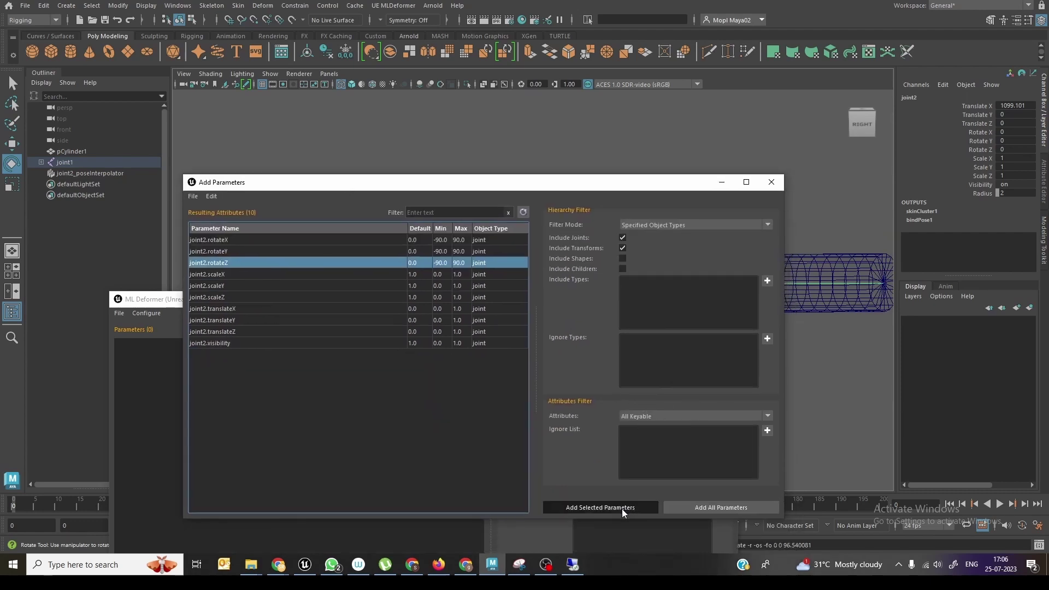
drag(536, 300, 579, 149)
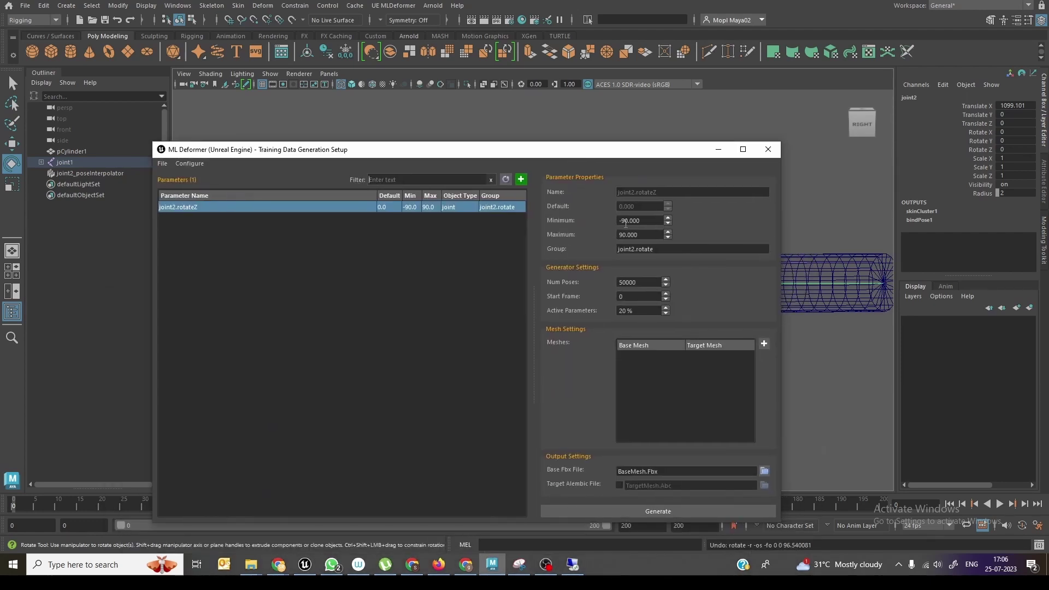
- Set the joint2.rotateZ range to minimum -10 and maximum 125
drag(619, 221, 653, 221)
text(-10)
key(Tab)
text(125)
- Test the new bend range on joint2, then reset its Rotate Z to 0
drag(660, 151, 611, 366)
drag(593, 245, 459, 286)
click(1017, 149)
text(0)
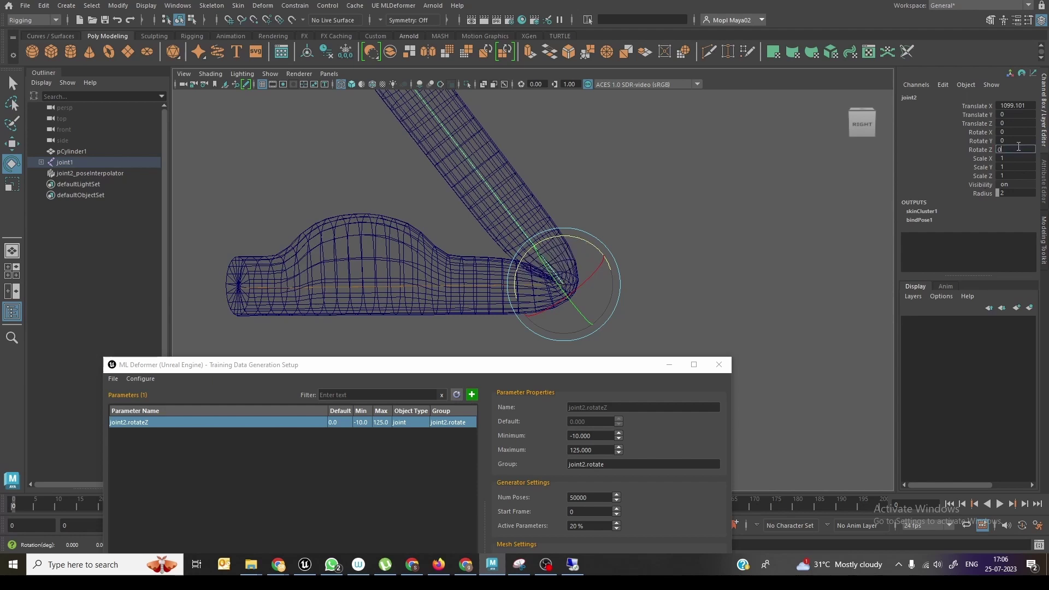
key(Return)
- Set the pose count to 200 and select the Active Parameters percentage for editing
drag(631, 368, 669, 134)
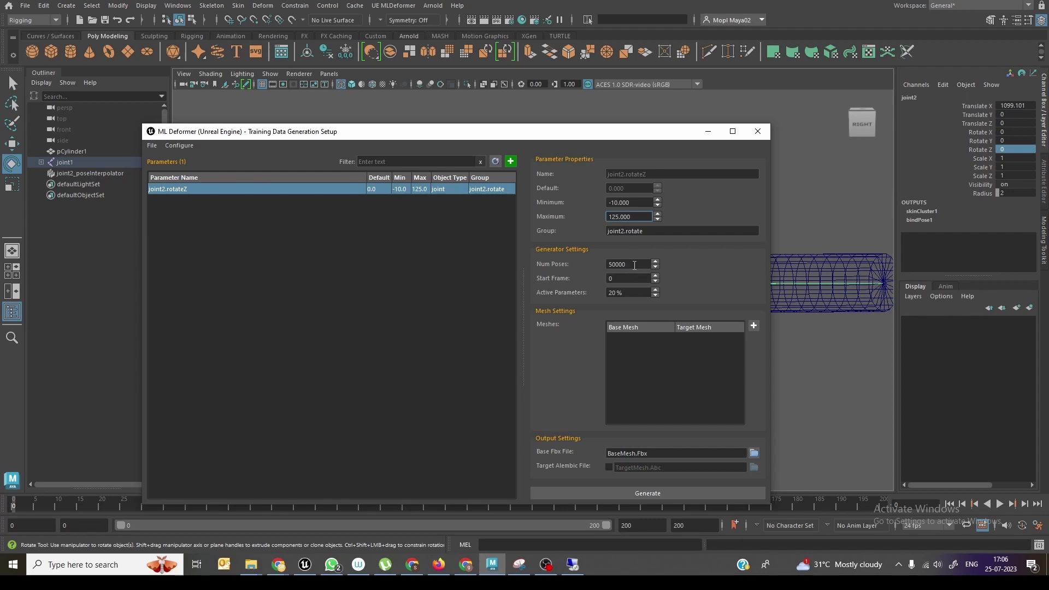
double_click(635, 265)
text(200)
double_click(631, 295)
- Add a mesh mapping with pCylinder1 as both the base mesh and target mesh
click(753, 326)
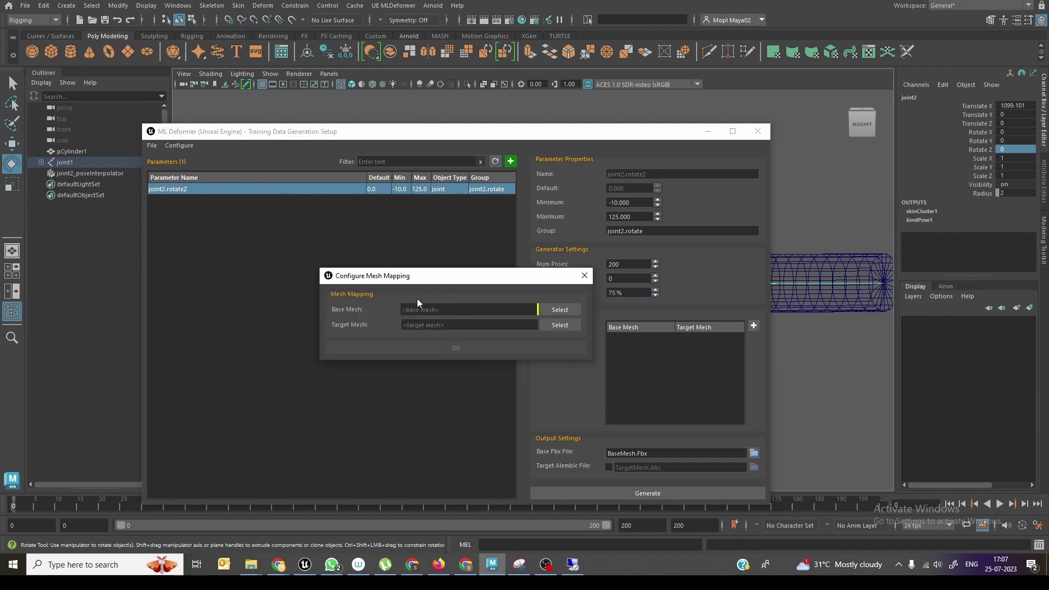
click(562, 310)
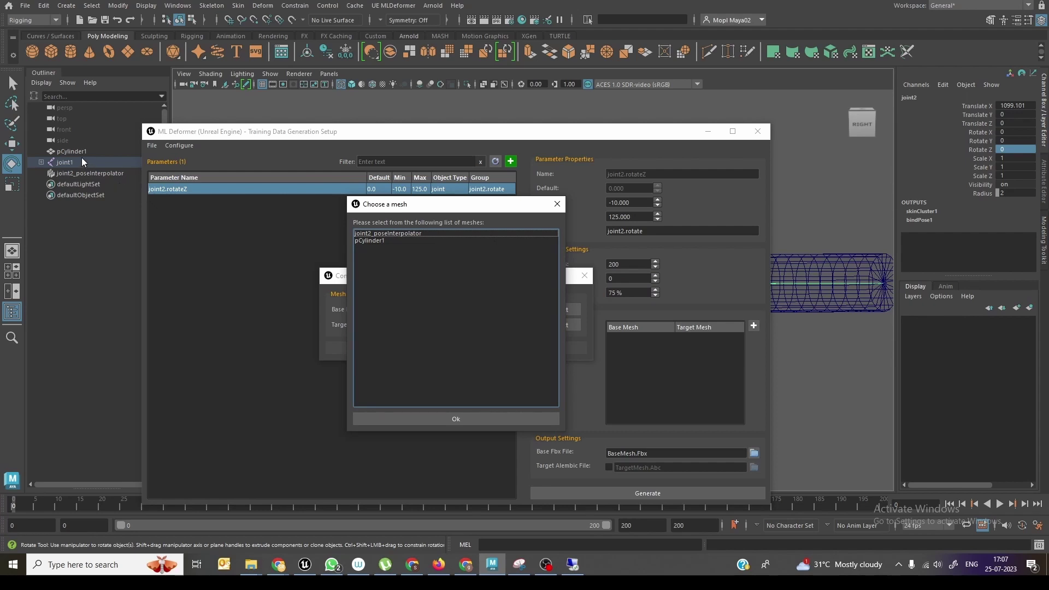
click(380, 241)
click(451, 418)
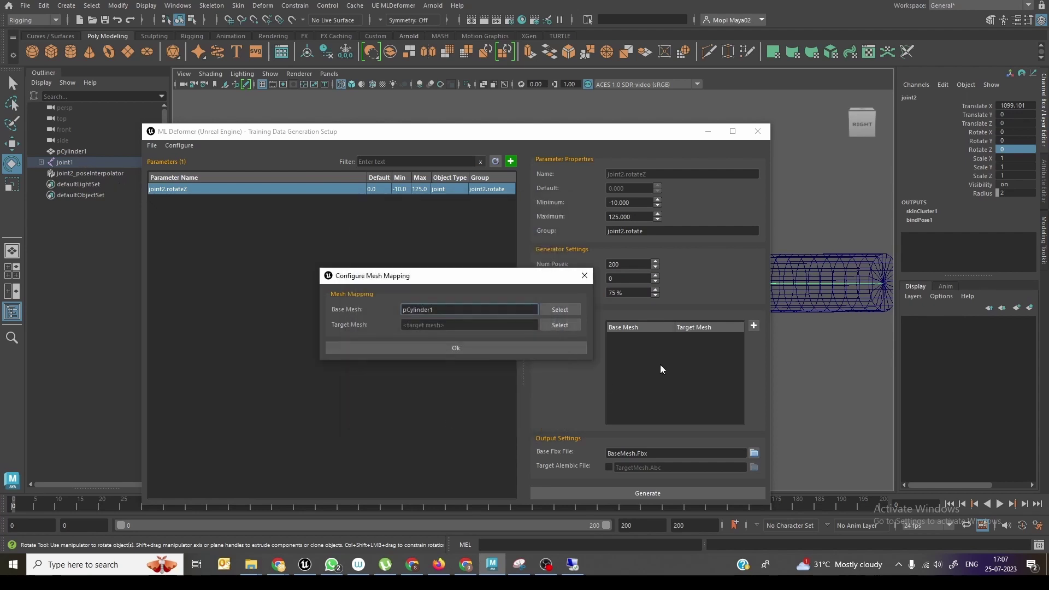
click(556, 323)
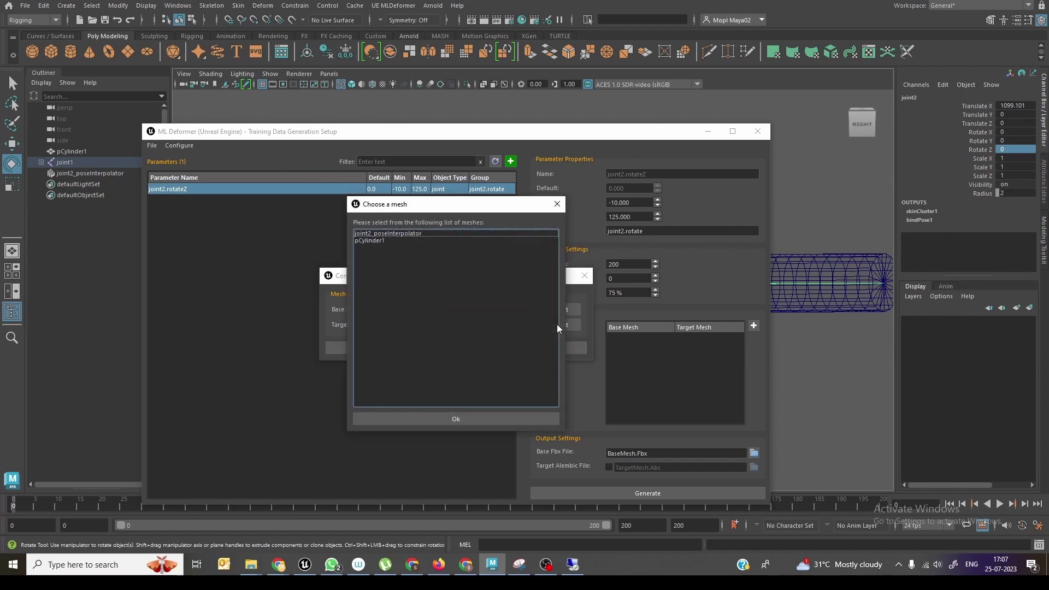
click(369, 240)
click(451, 419)
click(449, 347)
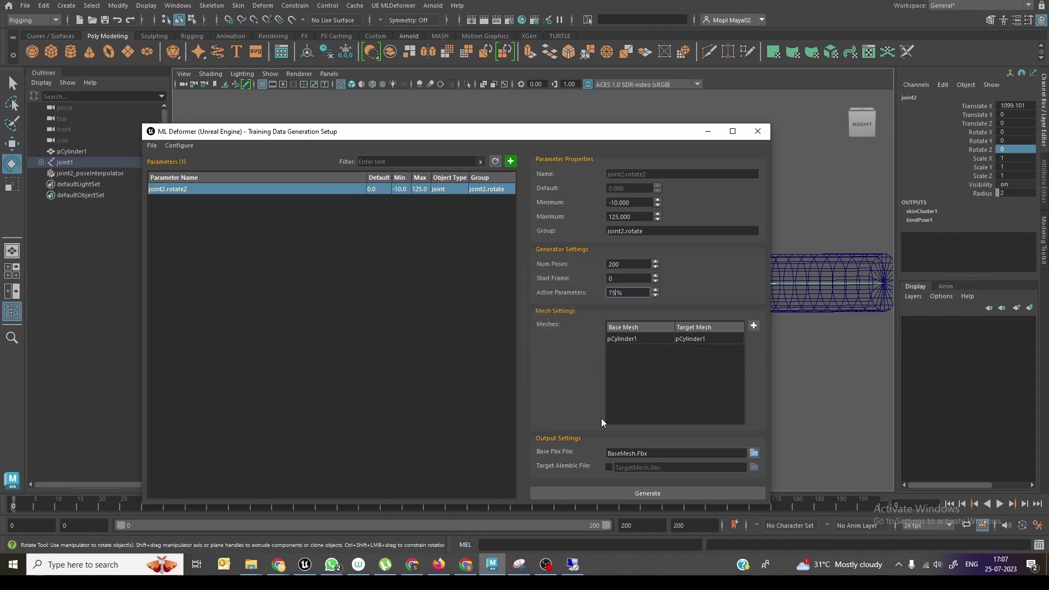
- Enable the Target Alembic File output and copy the Output folder path
click(609, 467)
click(754, 454)
click(405, 167)
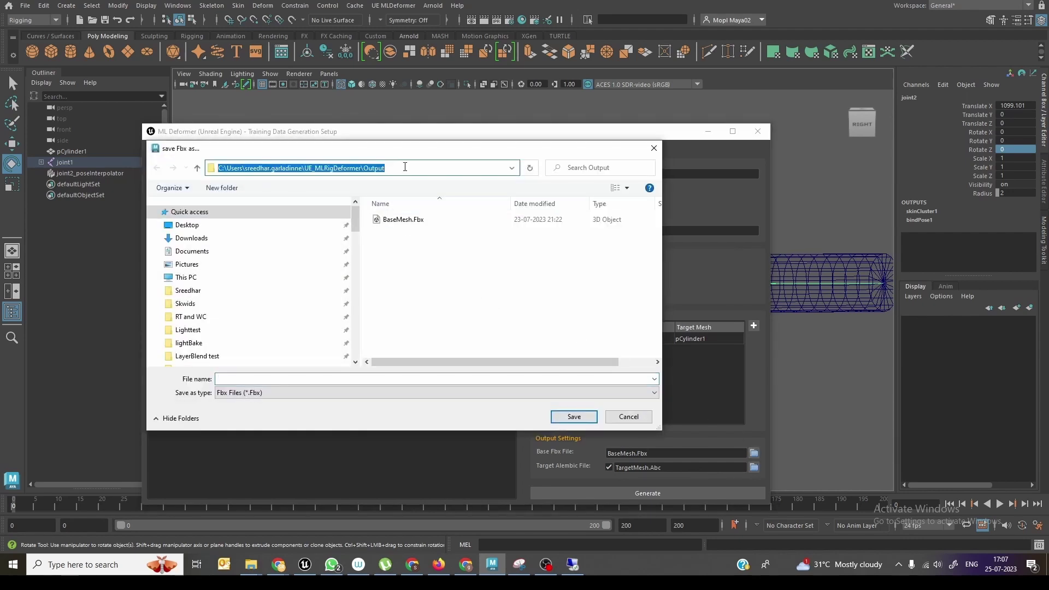
key(ctrl+c)
- Open the Output folder in File Explorer and delete both old output files
key(super+e)
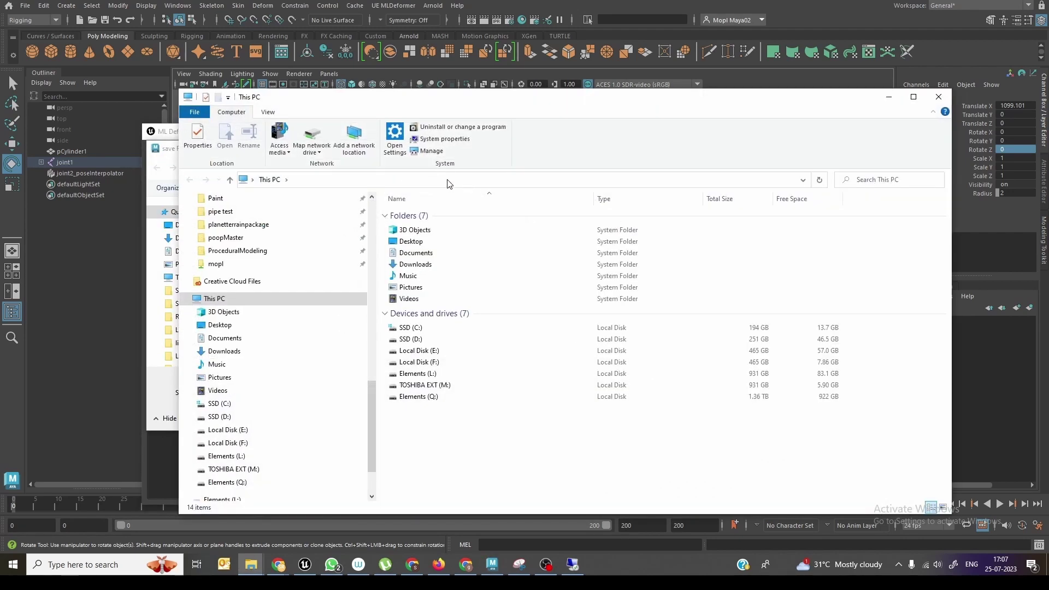
click(448, 180)
key(ctrl+v)
key(Return)
drag(534, 352, 412, 207)
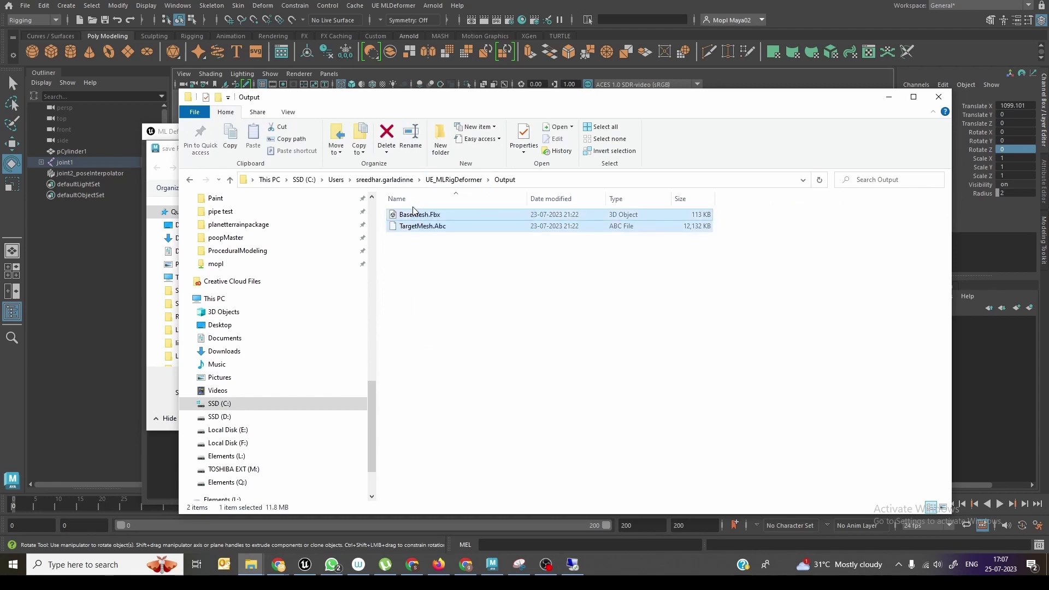
key(Delete)
- Cancel the save-location dialog and hide the Output folder window
click(889, 96)
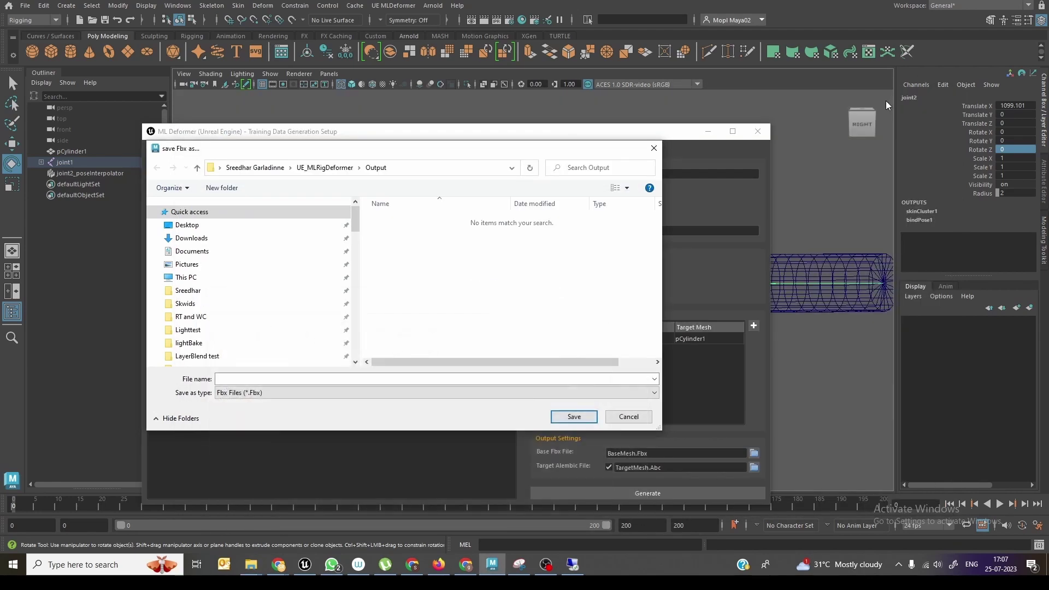
click(629, 417)
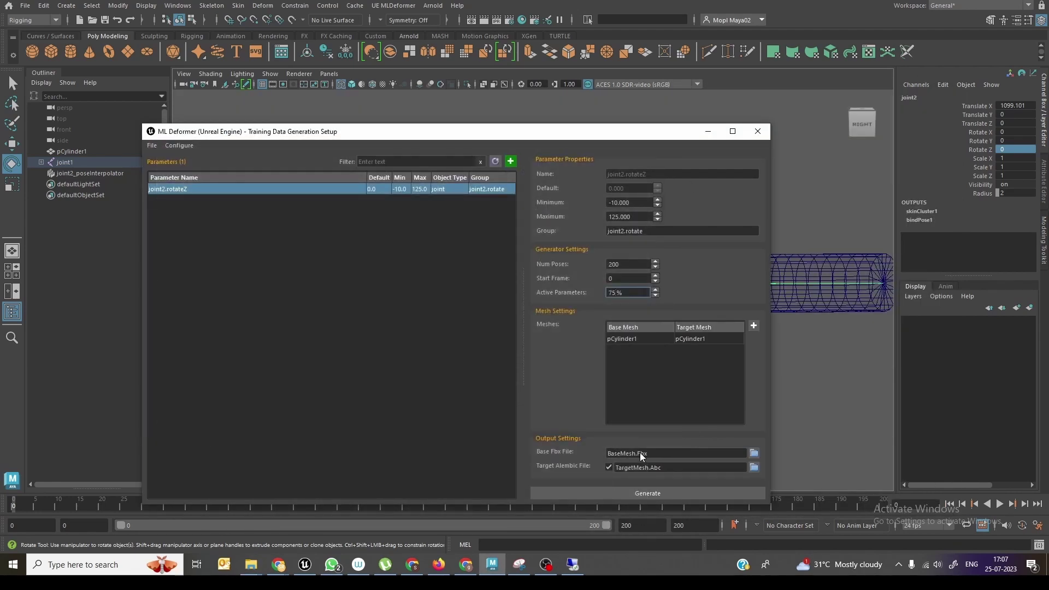
key(alt+Tab)
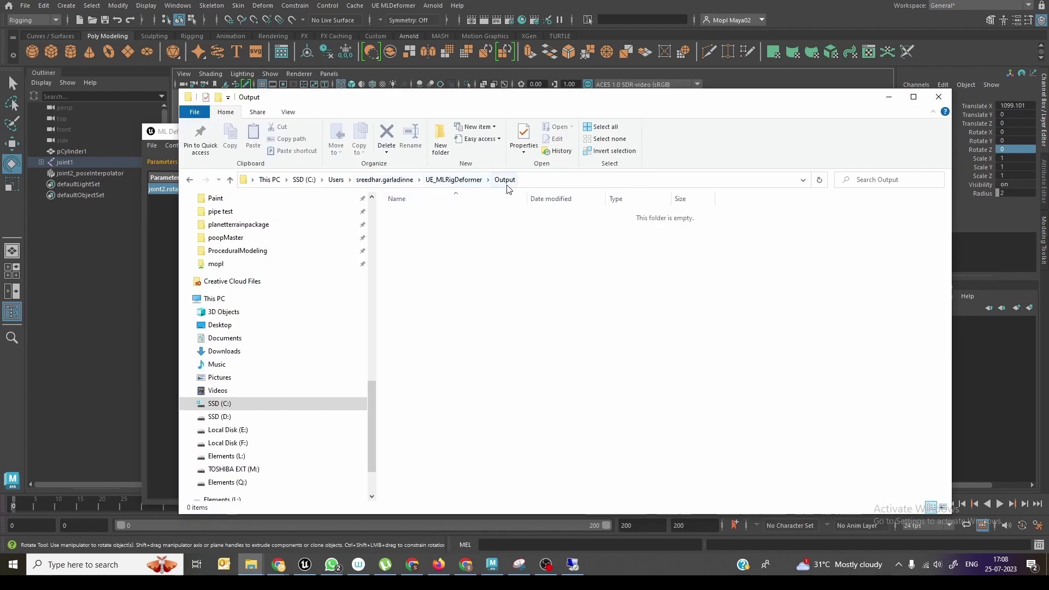
click(888, 96)
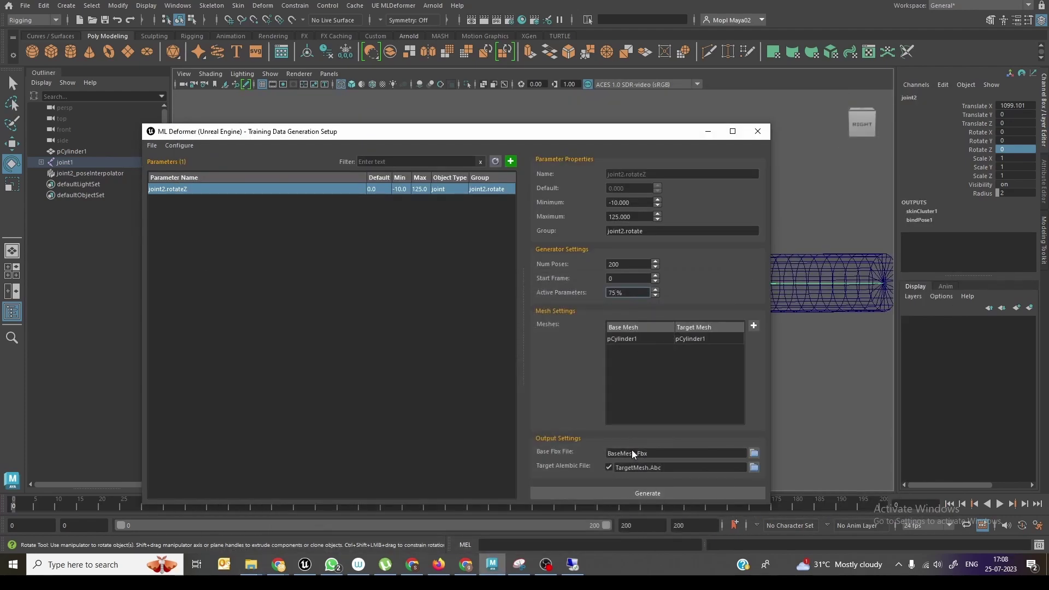
drag(513, 137, 543, 117)
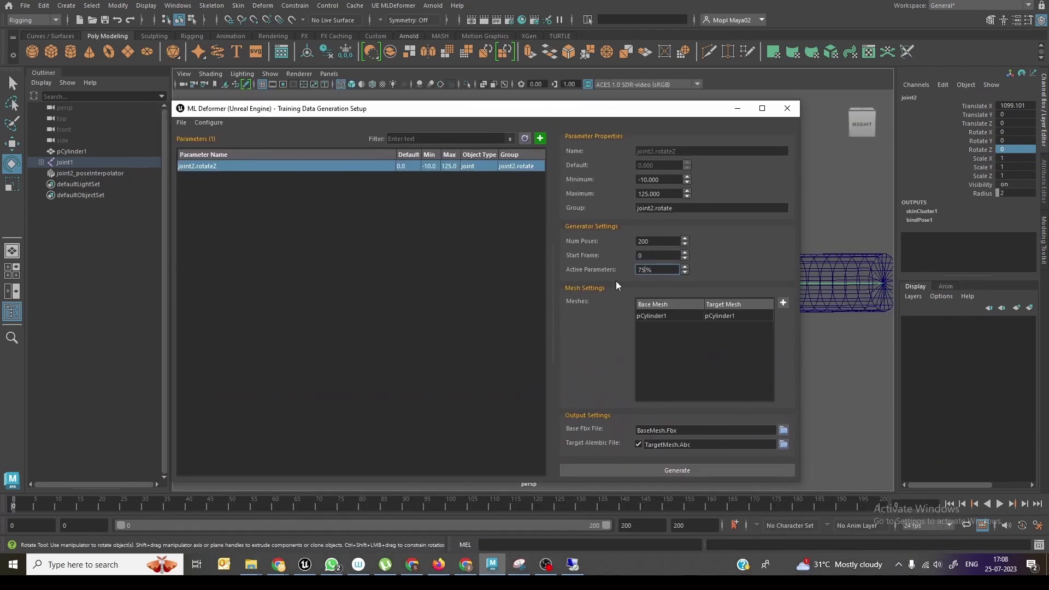
- Generate the training data and check BaseMesh.Fbx in the Output folder
click(648, 473)
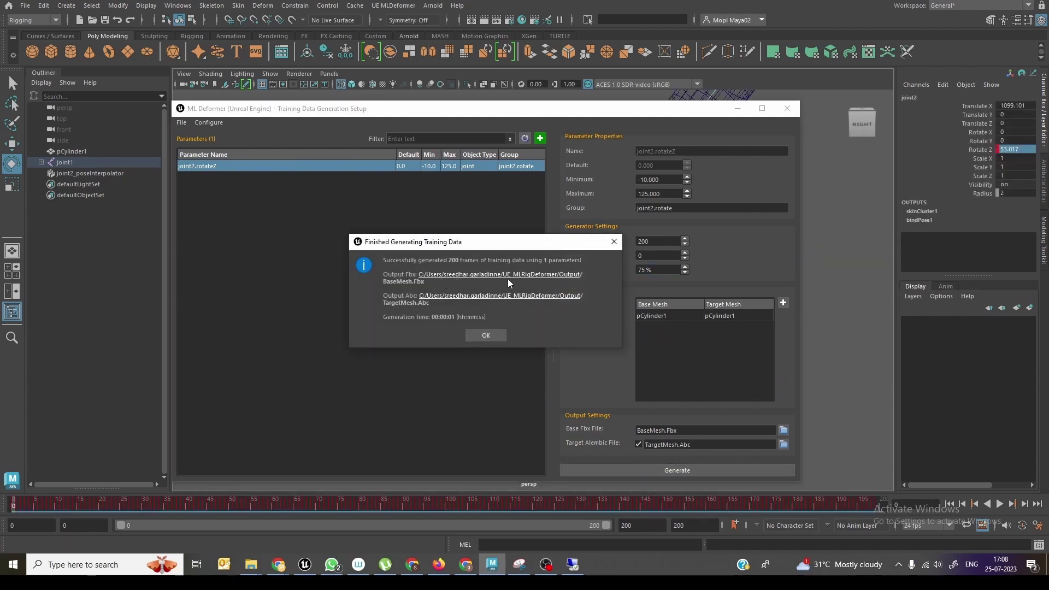
click(553, 276)
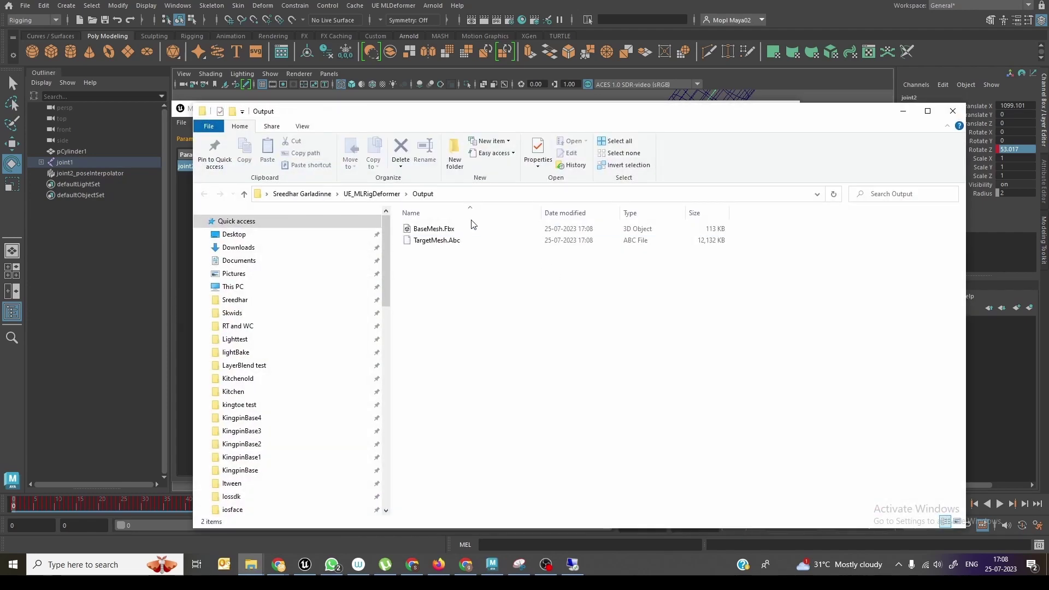
click(442, 229)
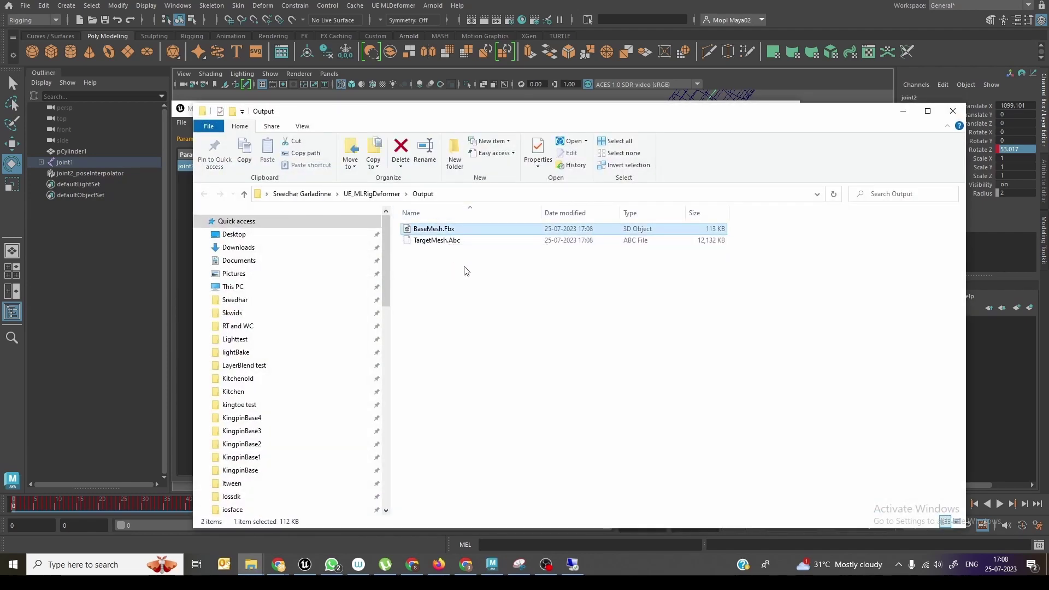
click(467, 271)
- Dismiss the completion message, minimize the setup window, and jump to about frame 60
click(903, 111)
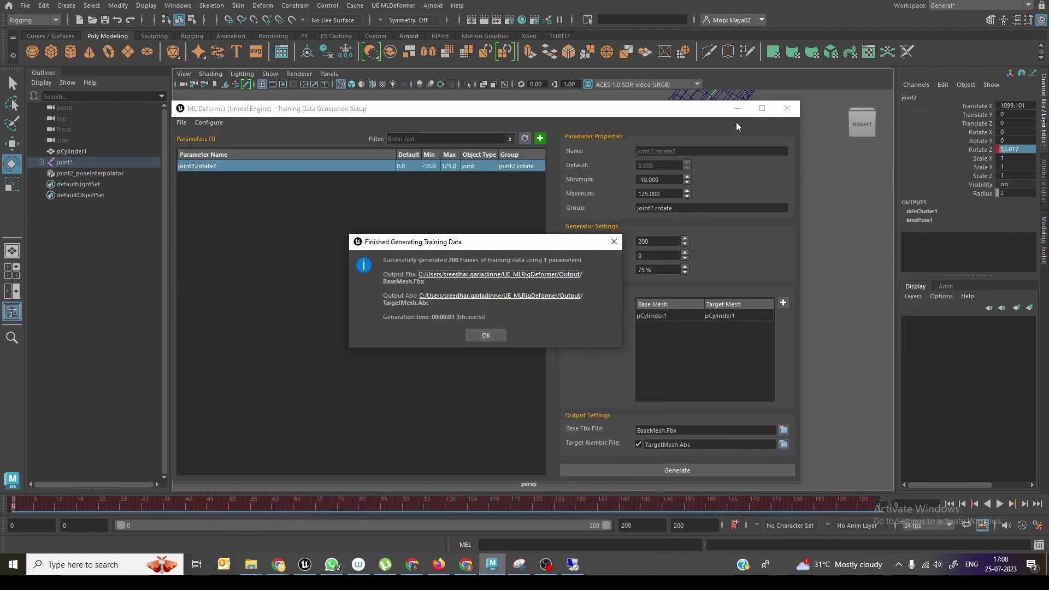
click(486, 334)
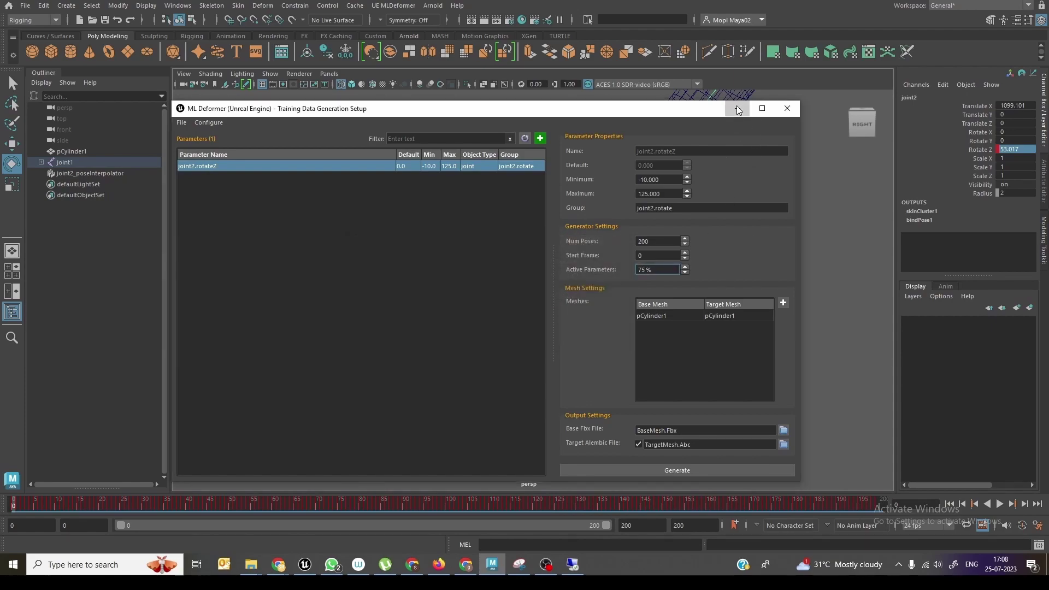
click(737, 109)
click(276, 507)
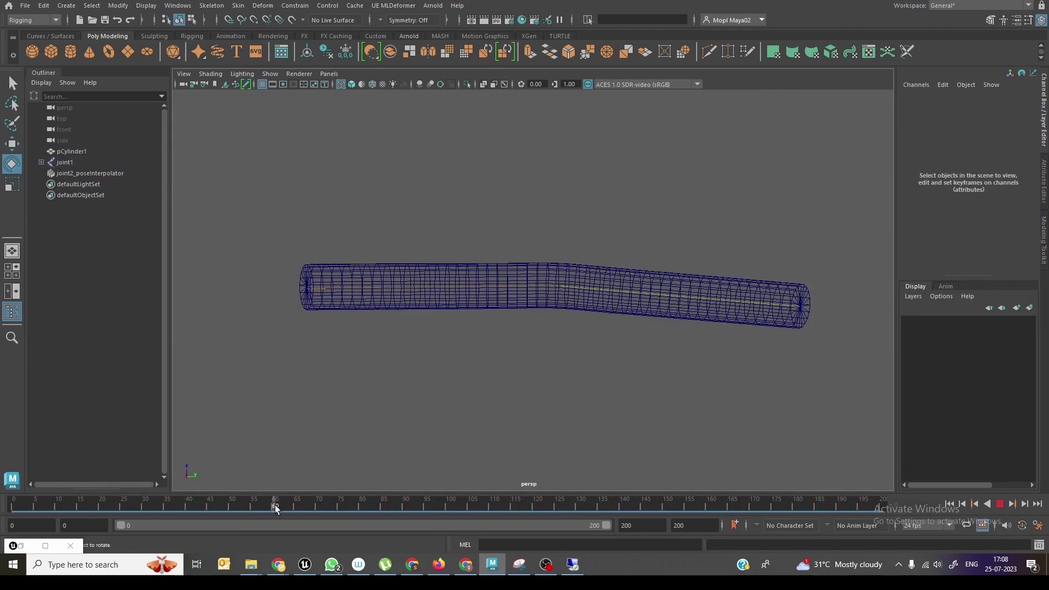
- Scrub to about frame 71 and orbit the view to inspect the bent tube
drag(276, 508, 885, 500)
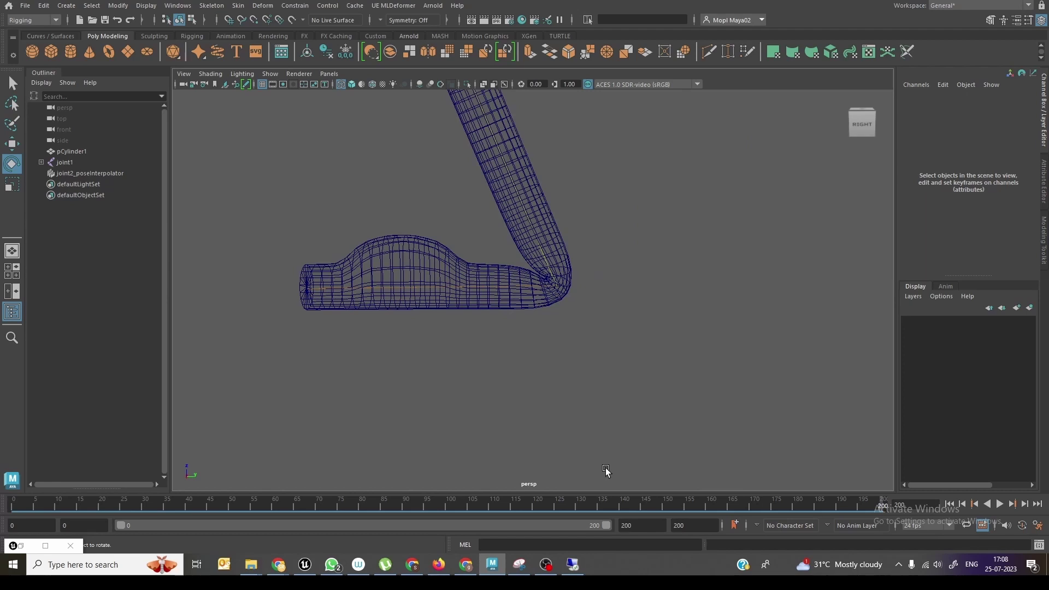
alt+drag(517, 353, 493, 399)
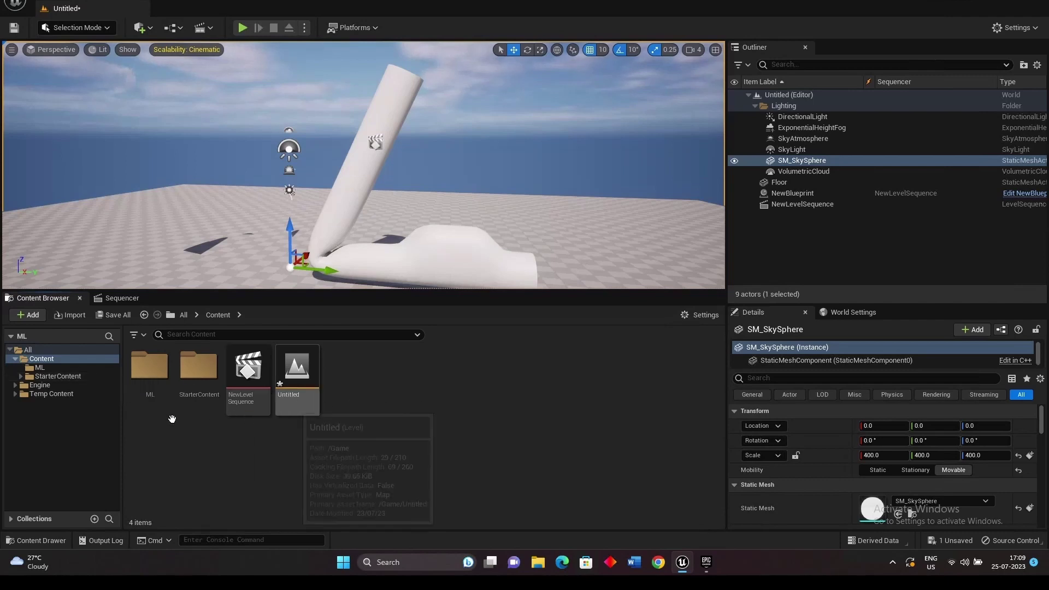
- Create a new Basic level, discarding unsaved changes
click(40, 367)
click(150, 377)
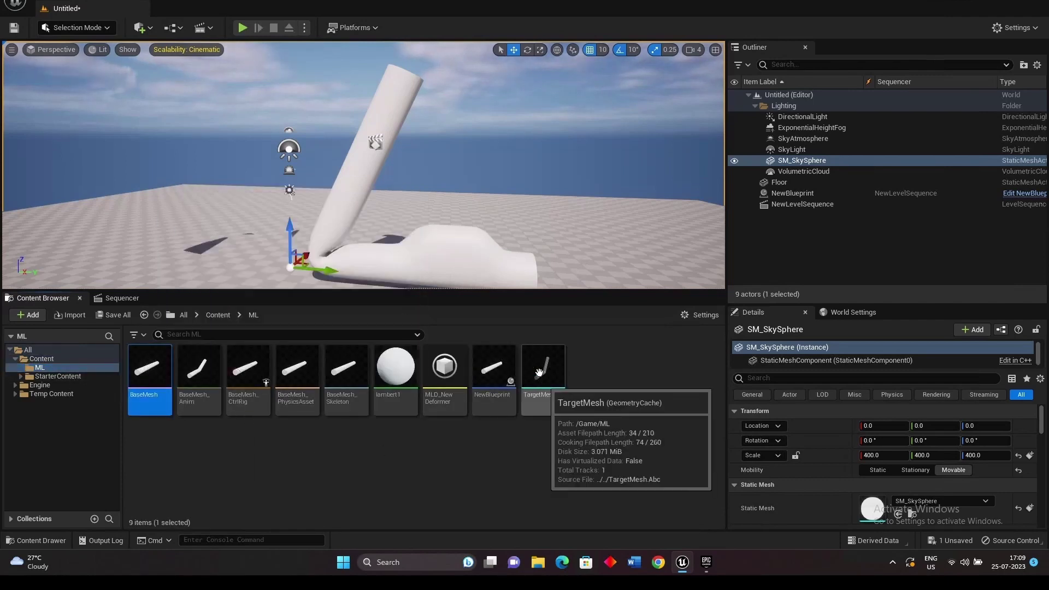
click(42, 0)
click(86, 21)
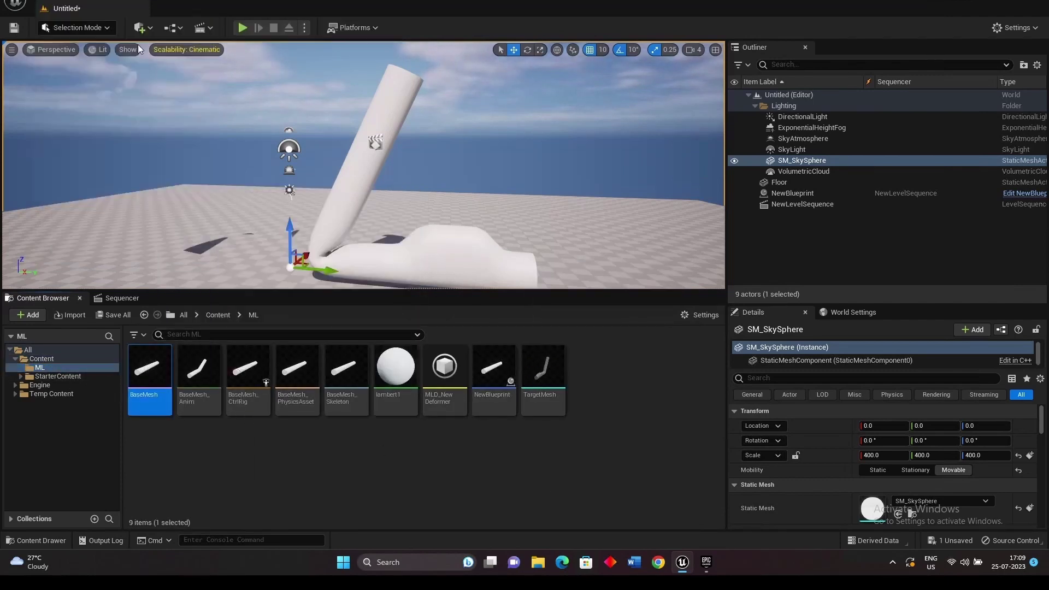
double_click(538, 215)
click(623, 397)
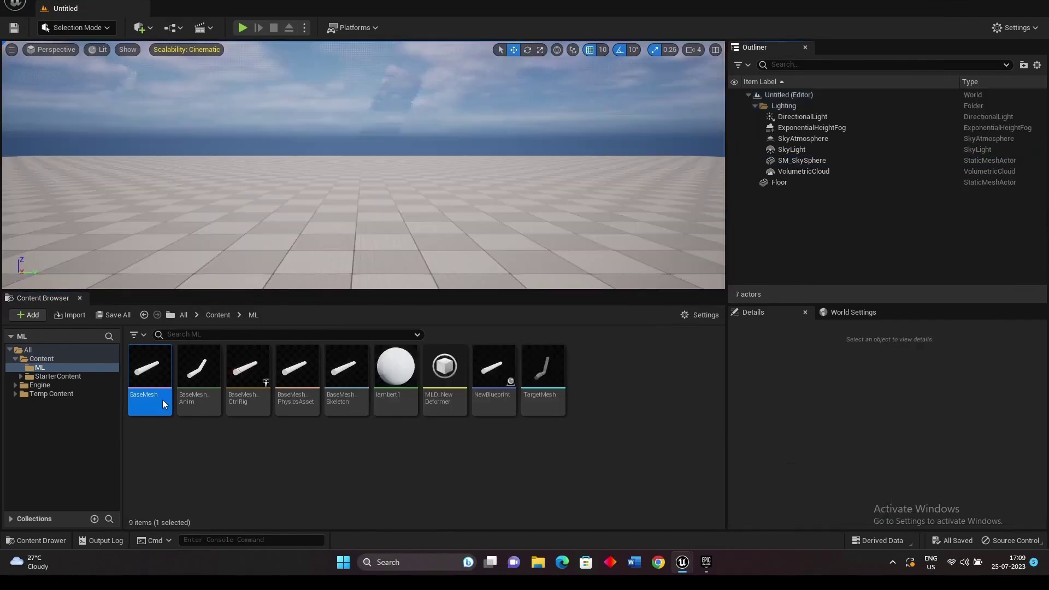
- Force delete all nine assets in the ML folder
shift+click(542, 374)
key(Delete)
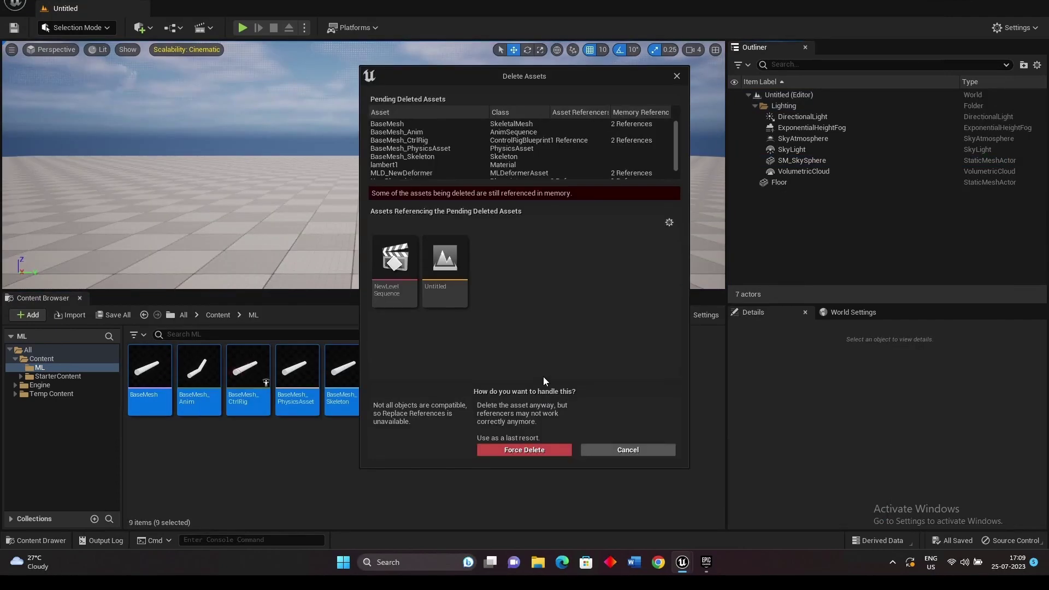
click(558, 454)
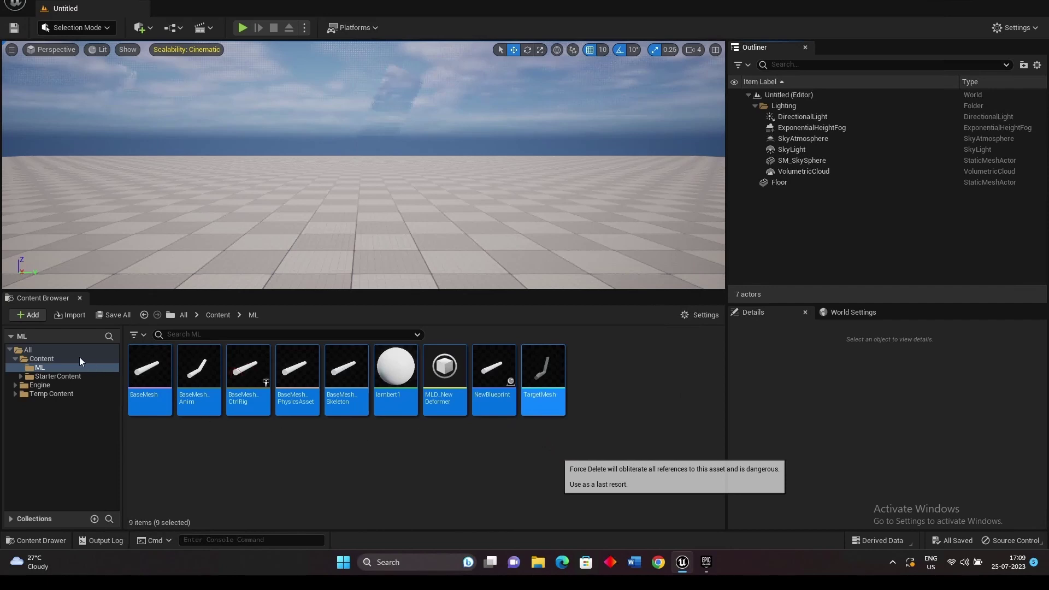
- Force delete NewLevelSequence and the Untitled level, then open the empty ML folder
click(49, 359)
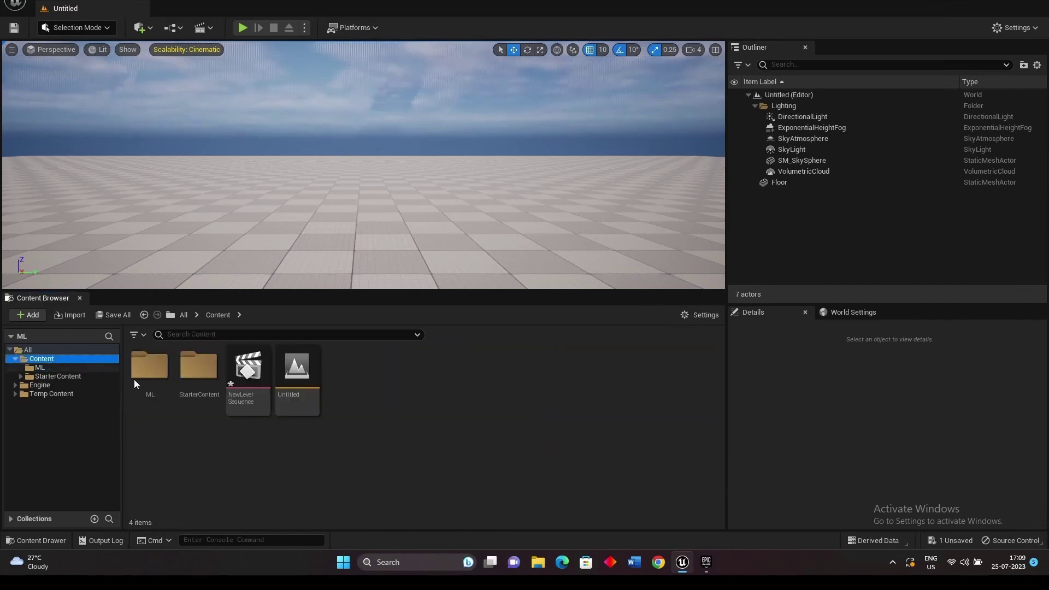
click(259, 382)
shift+click(285, 378)
key(Delete)
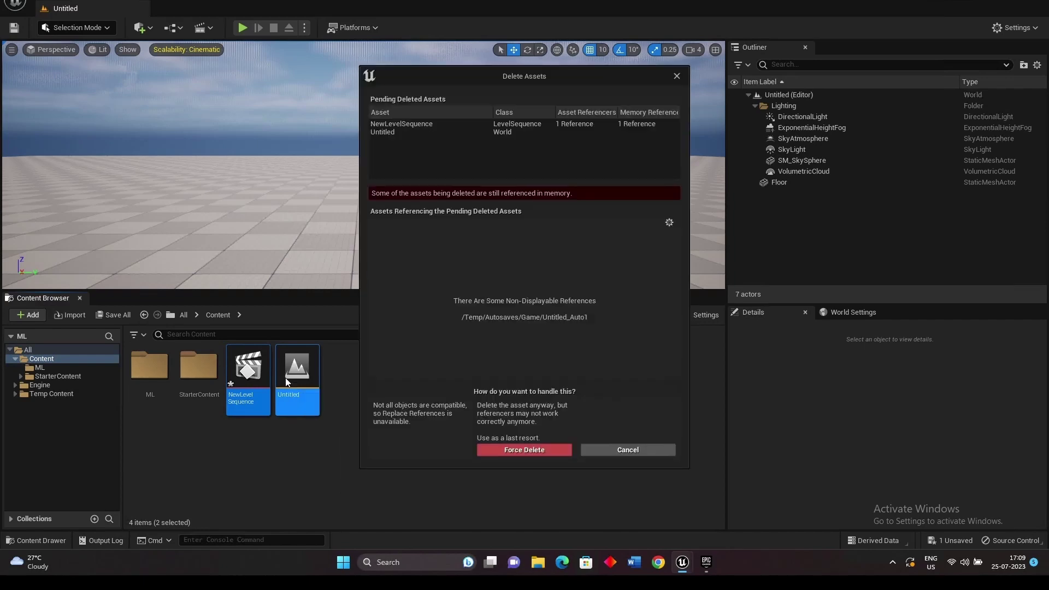
click(520, 452)
double_click(148, 369)
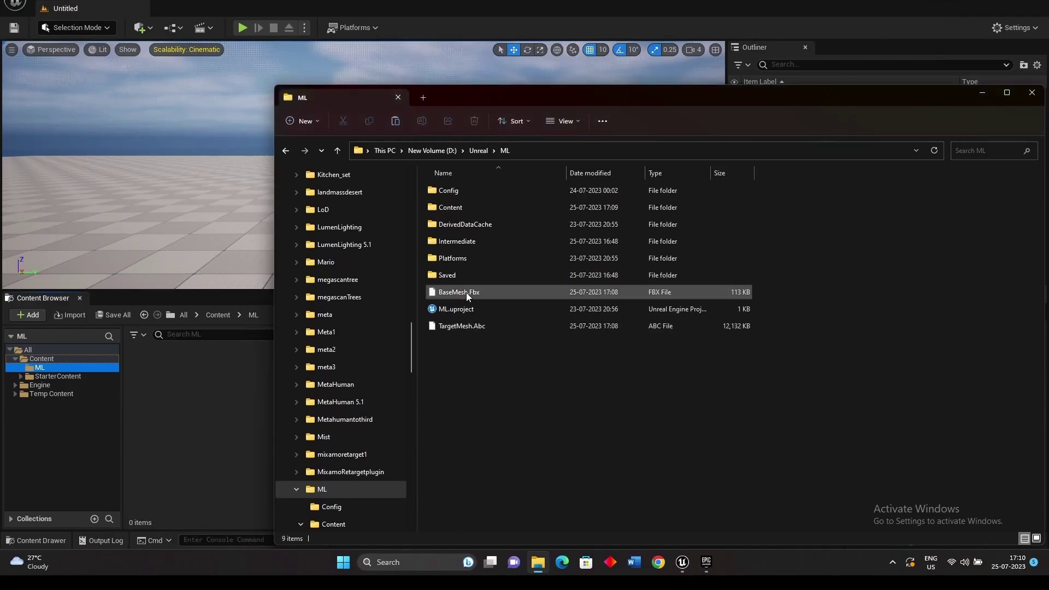
- Import BaseMesh.Fbx into the ML folder with Animation Length kept as Animated Time
click(468, 294)
drag(587, 100, 822, 94)
drag(699, 288, 304, 389)
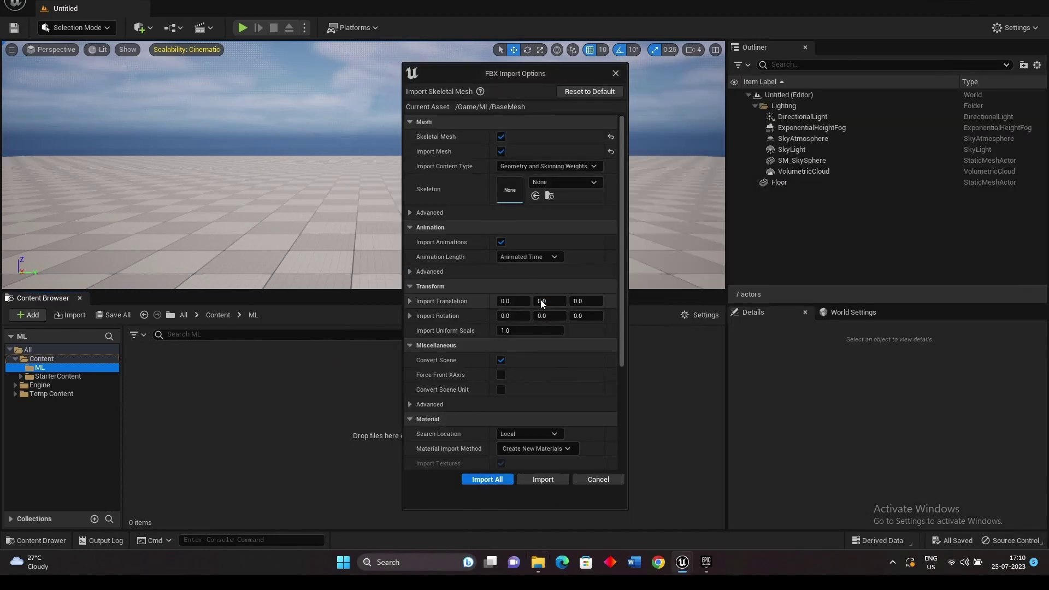
click(557, 257)
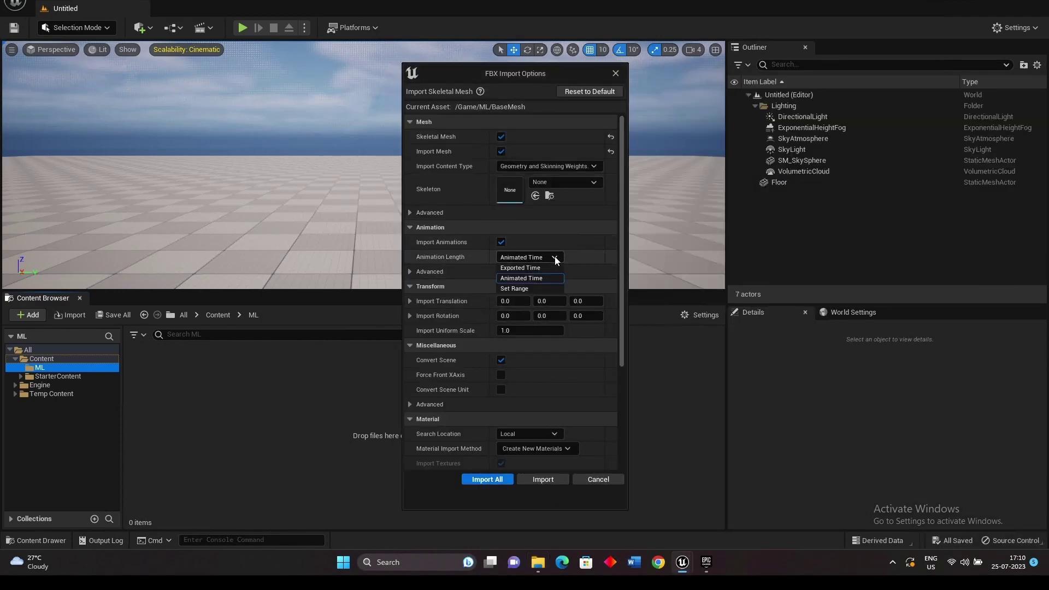
click(551, 278)
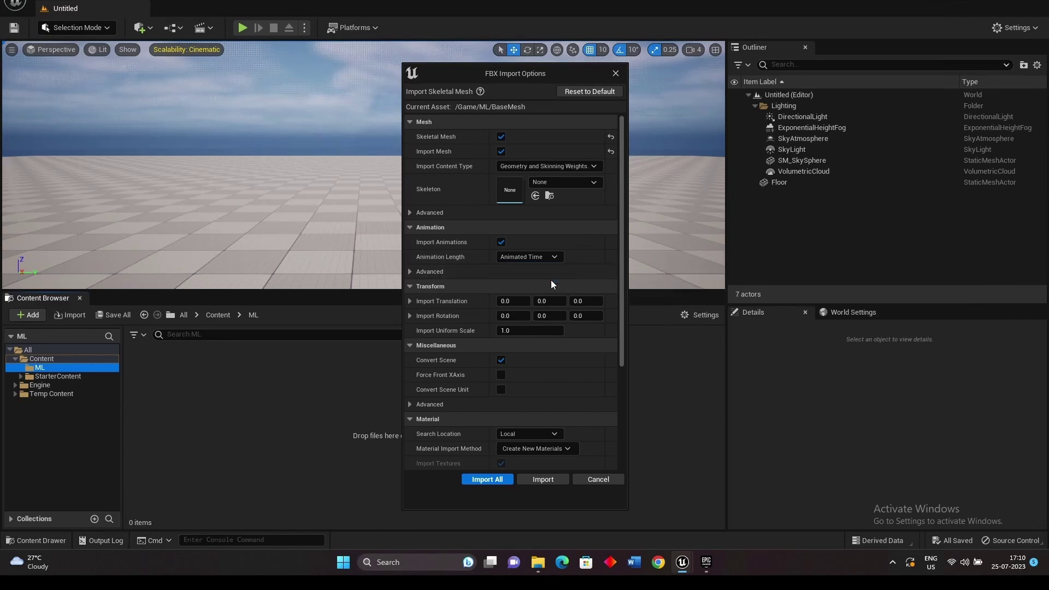
click(488, 479)
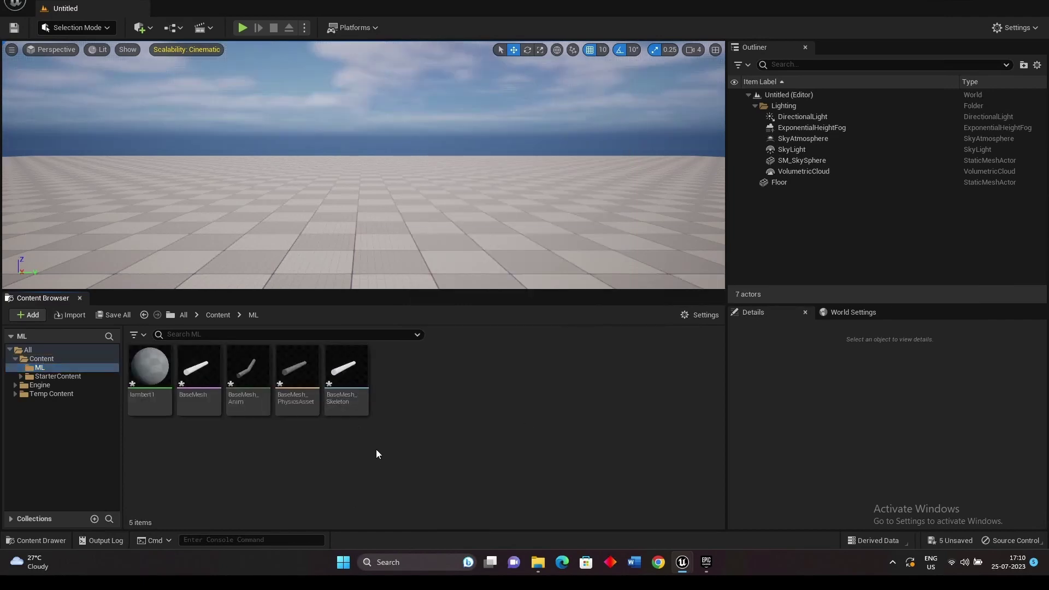
key(alt+Tab)
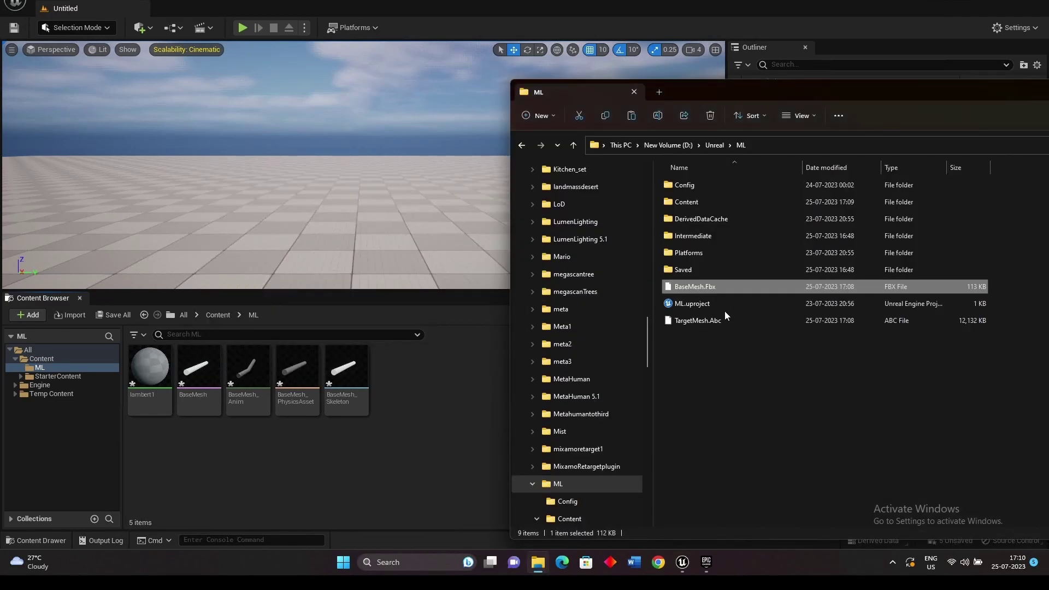
- Import TargetMesh.Abc with Import Type set to Geometry Cache, then select the new asset
click(701, 322)
right_click(412, 491)
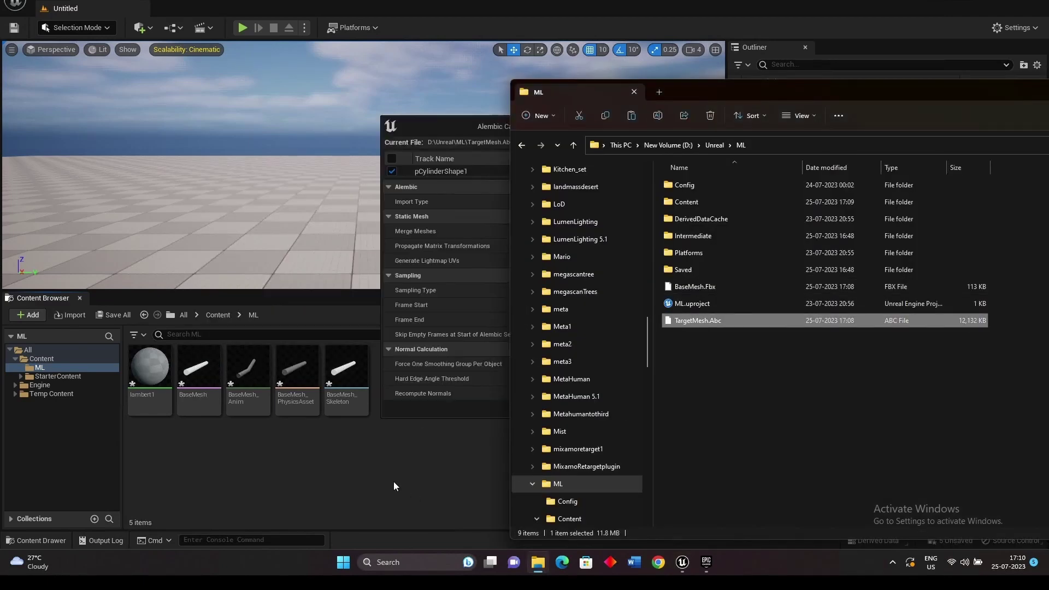
click(506, 134)
click(557, 202)
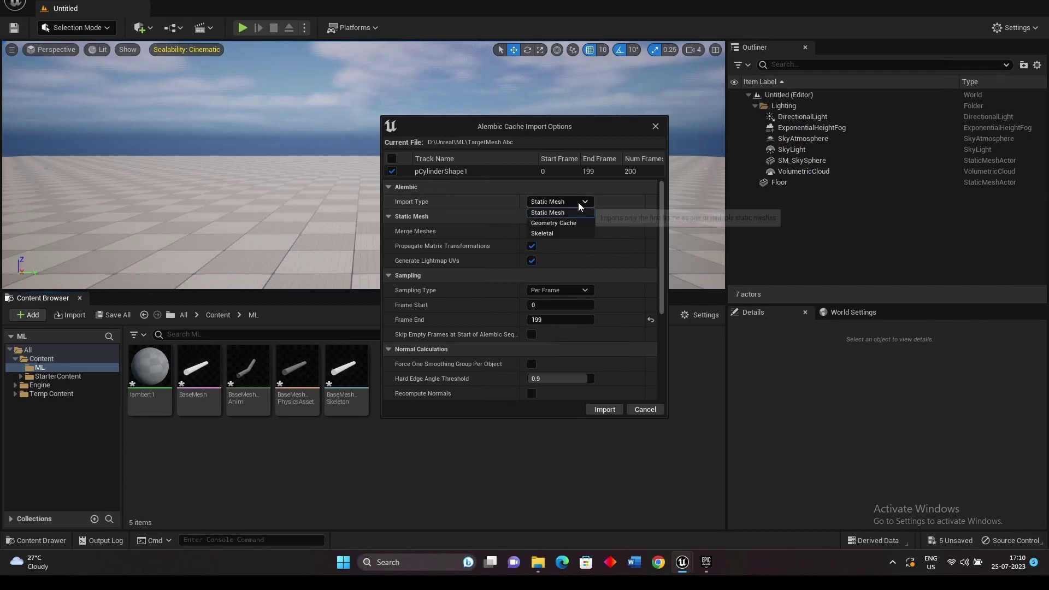
click(554, 222)
scroll(456, 372, down, 2)
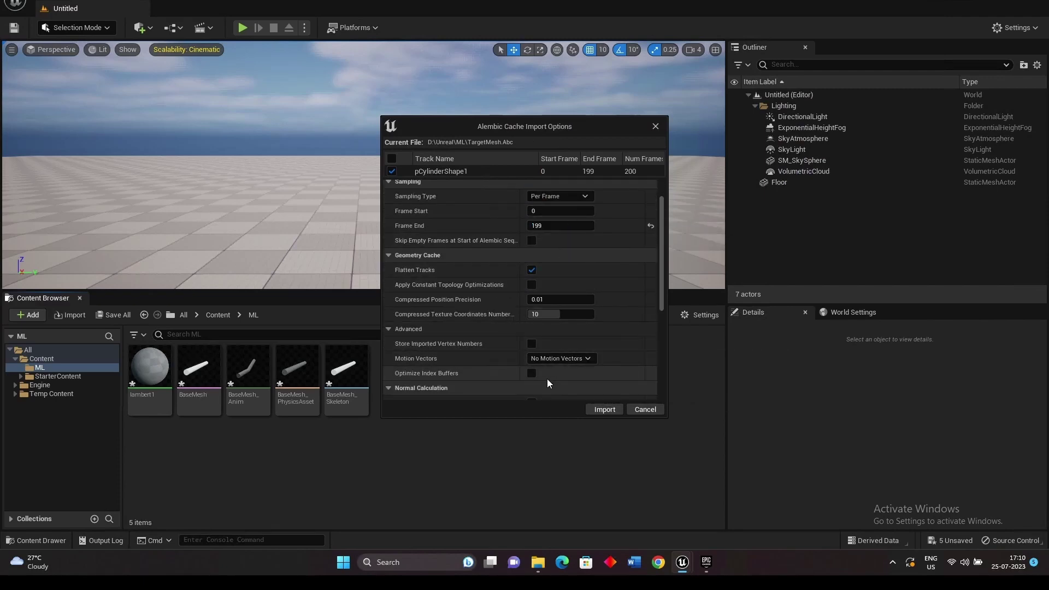
scroll(498, 373, down, 8)
scroll(496, 375, down, 3)
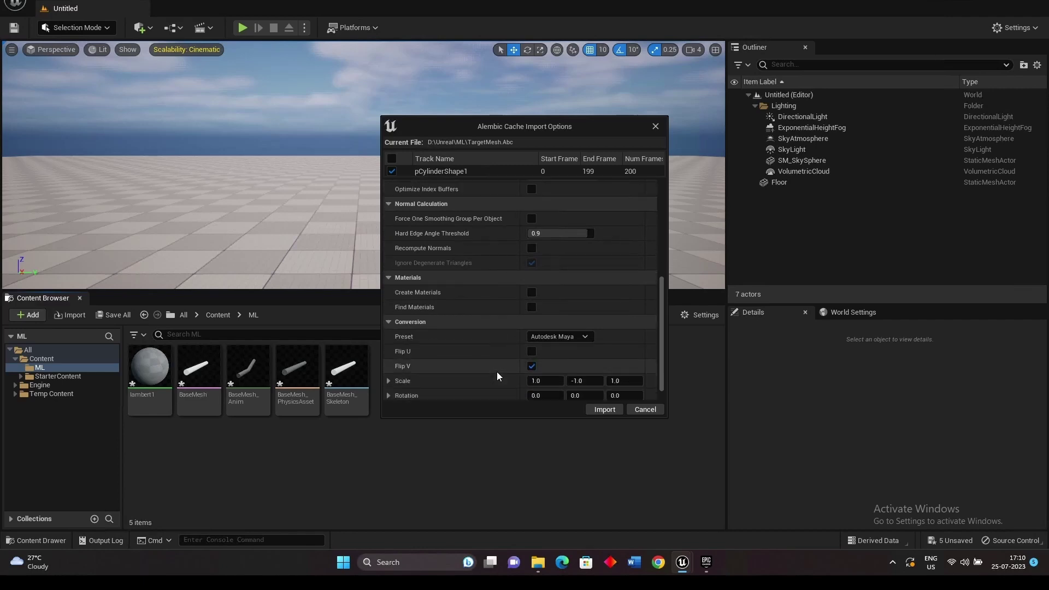
scroll(497, 375, up, 4)
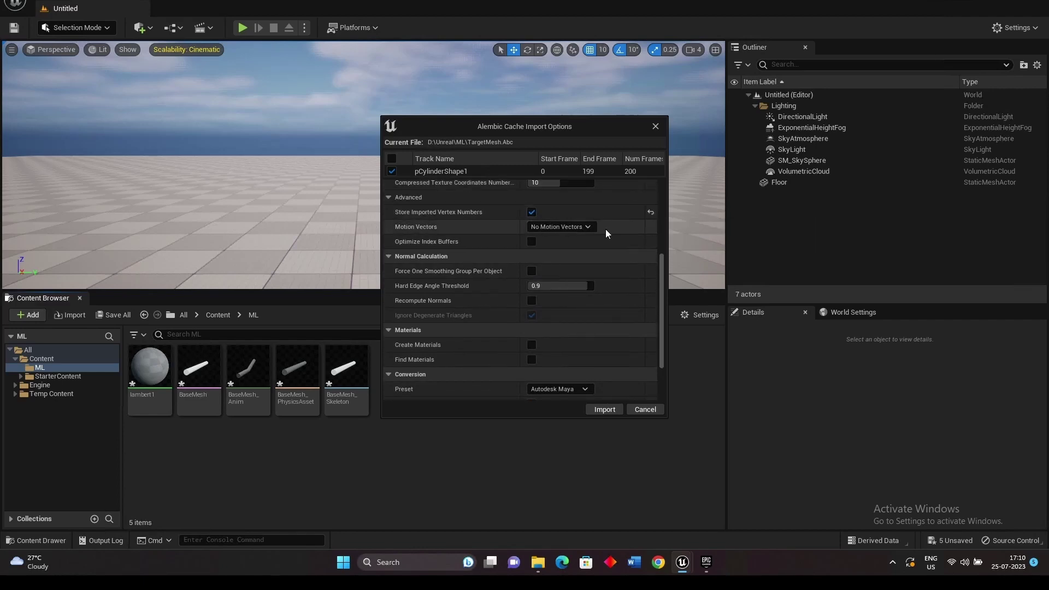
click(604, 409)
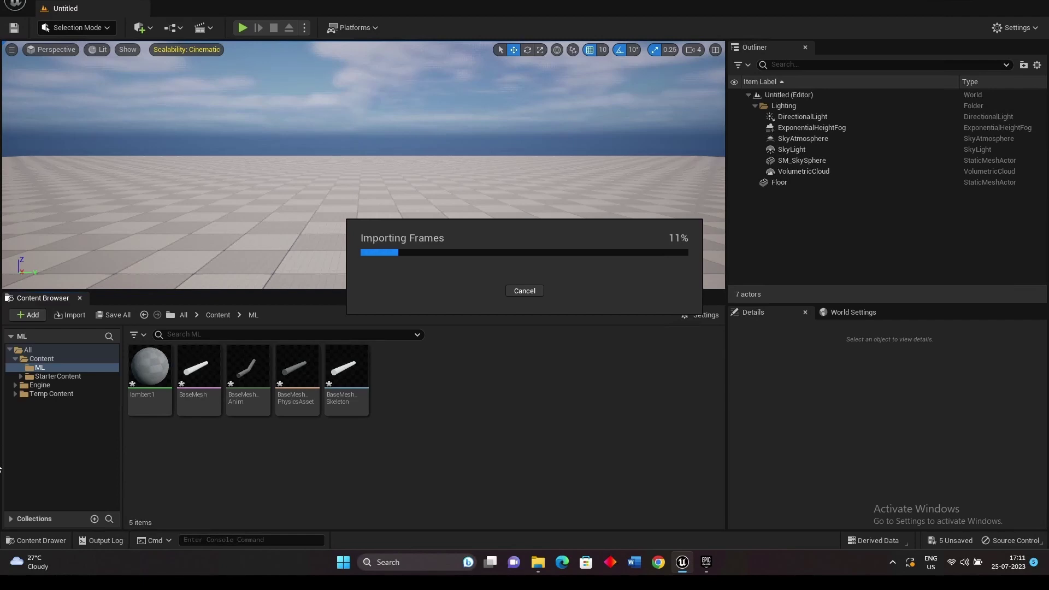
click(396, 375)
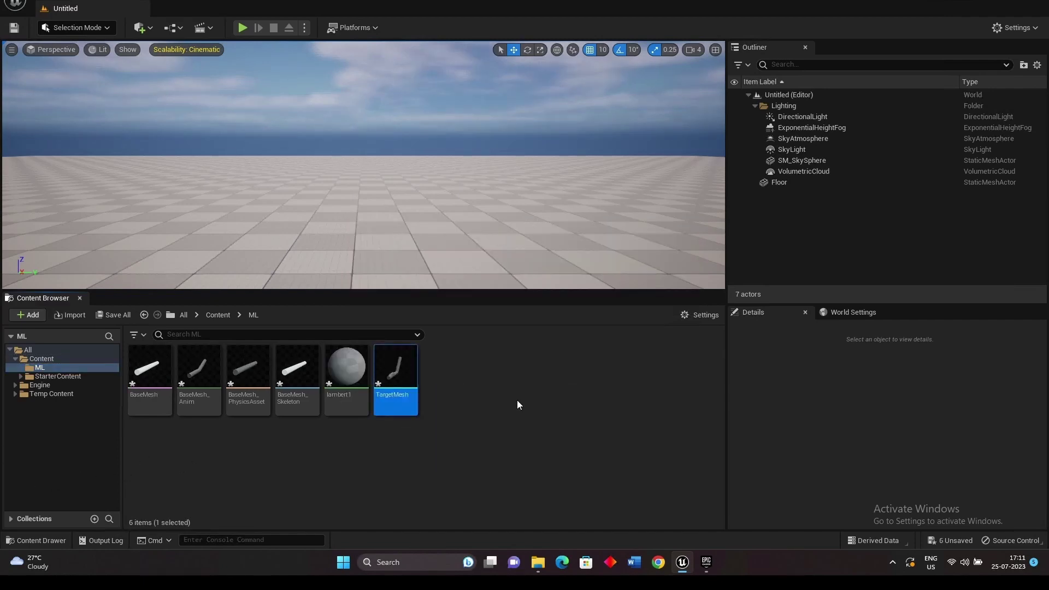
click(560, 385)
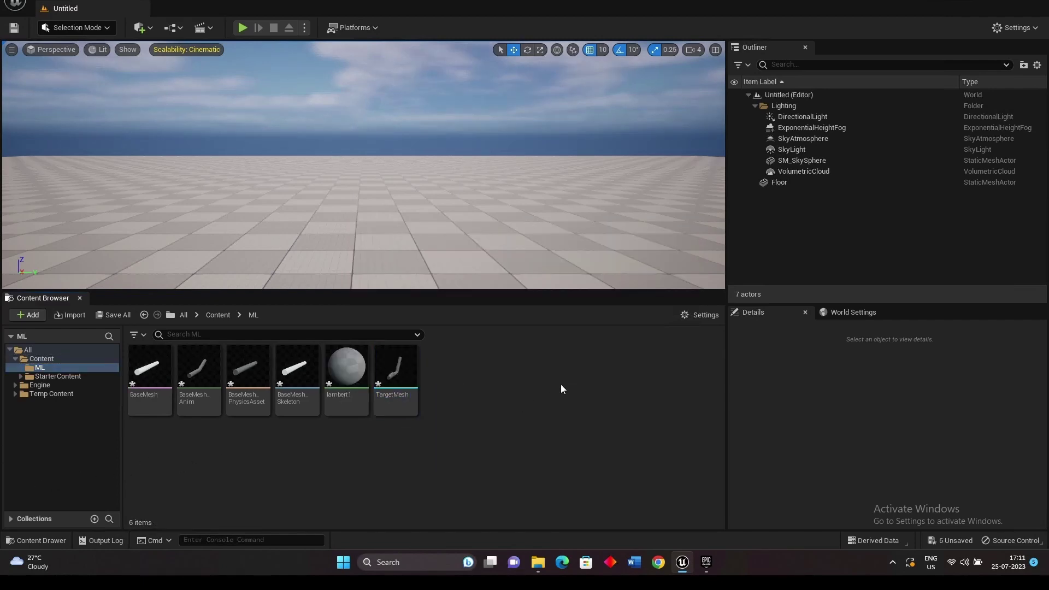
double_click(154, 377)
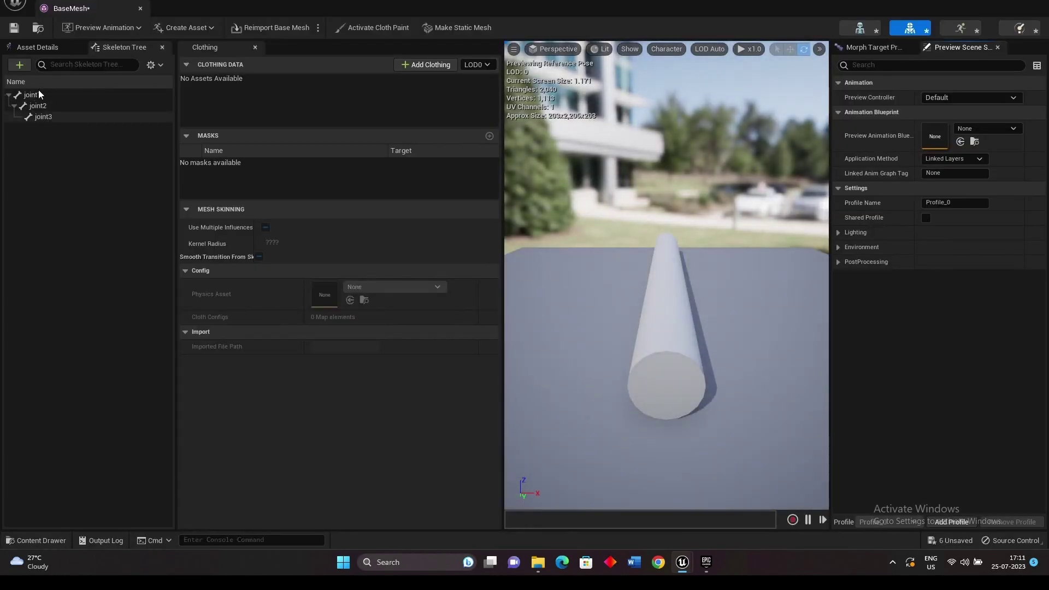
click(141, 8)
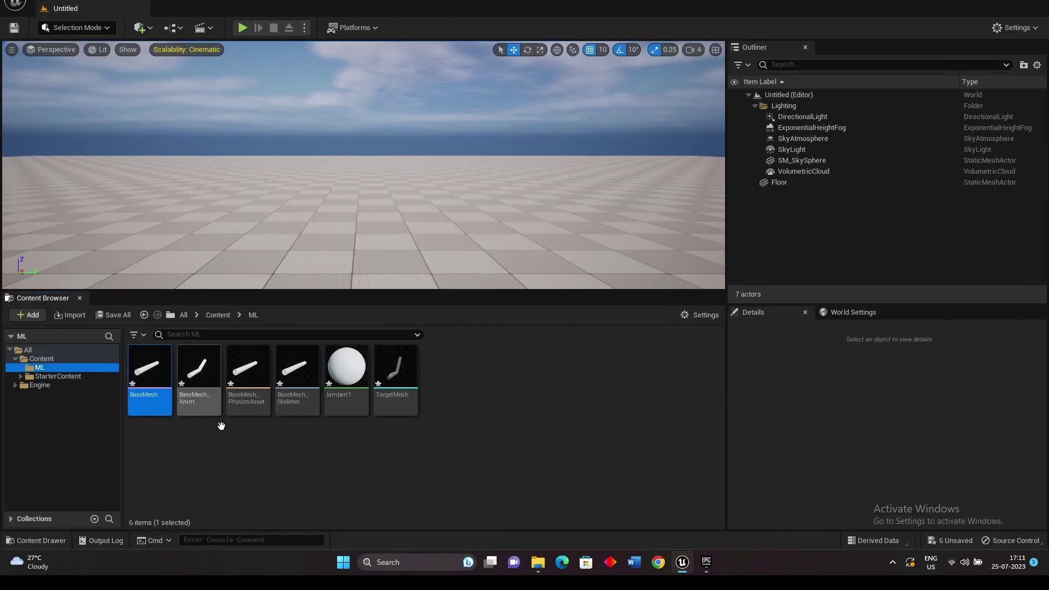
double_click(213, 407)
alt+drag(535, 223, 461, 221)
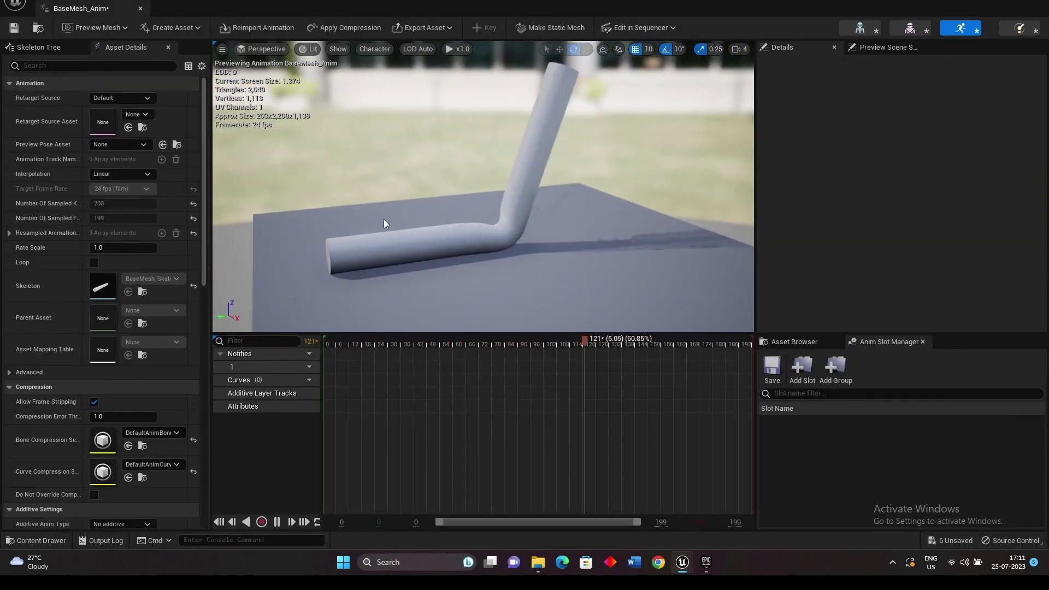
click(141, 7)
double_click(394, 368)
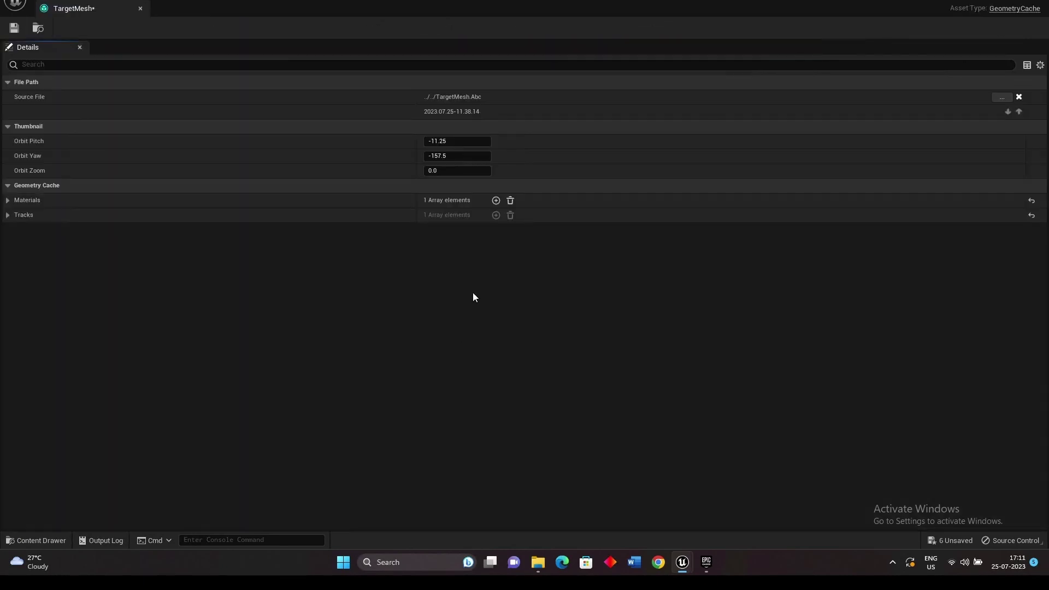
click(140, 8)
drag(396, 377, 385, 240)
scroll(719, 232, down, 2)
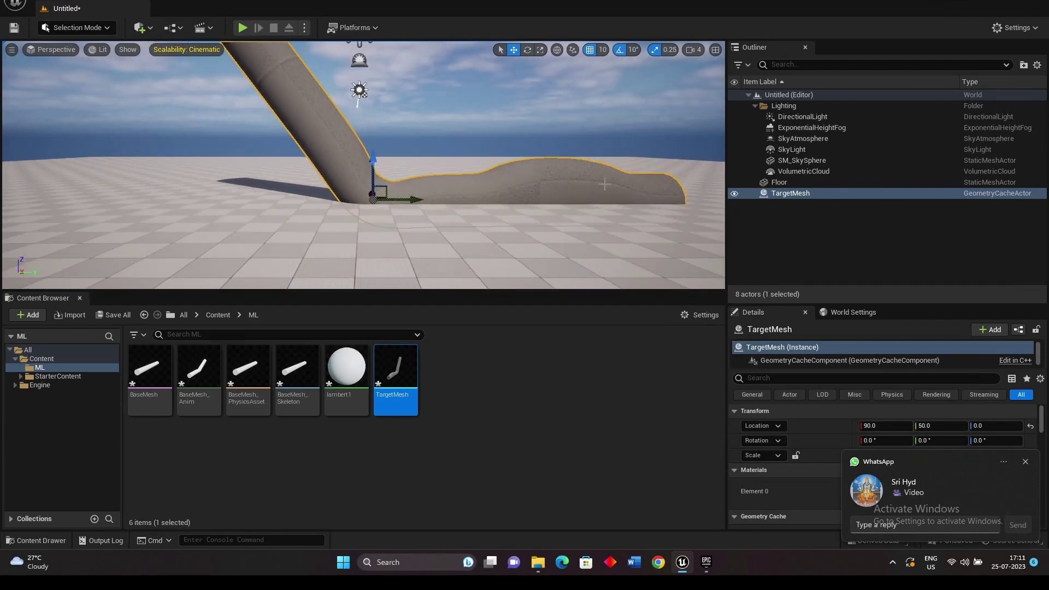
key(Delete)
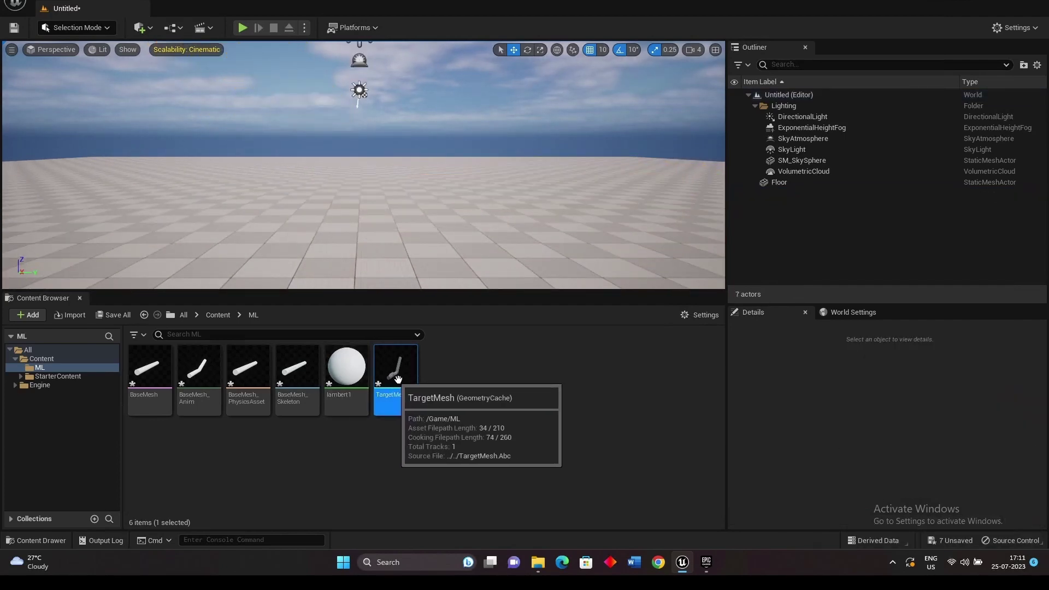
click(517, 393)
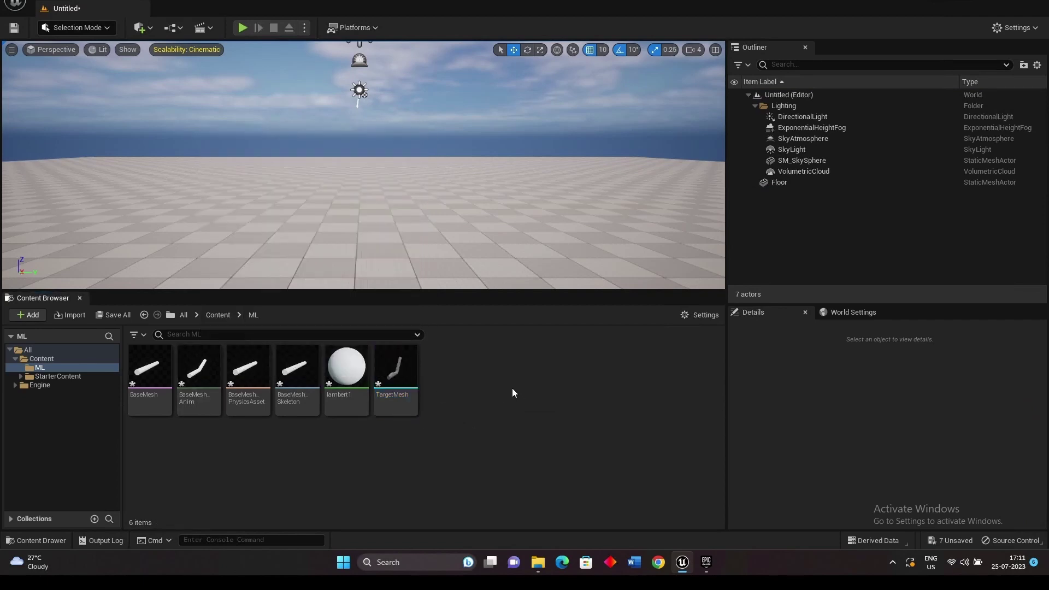
- Create the MLD_NewDeformer ML Deformer asset and open it for editing
right_click(458, 353)
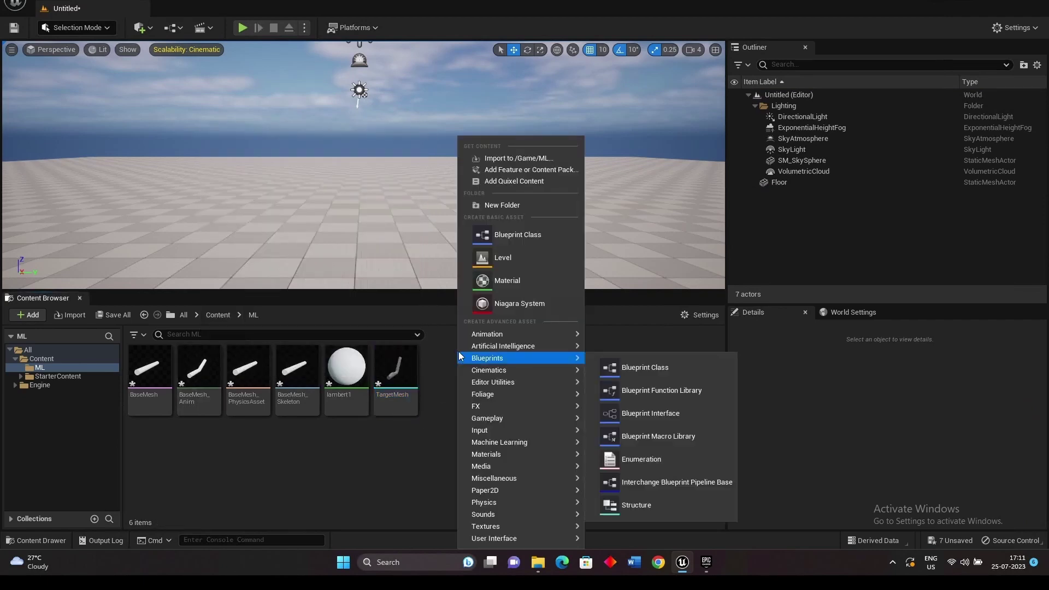
mouse_move(479, 336)
mouse_move(633, 514)
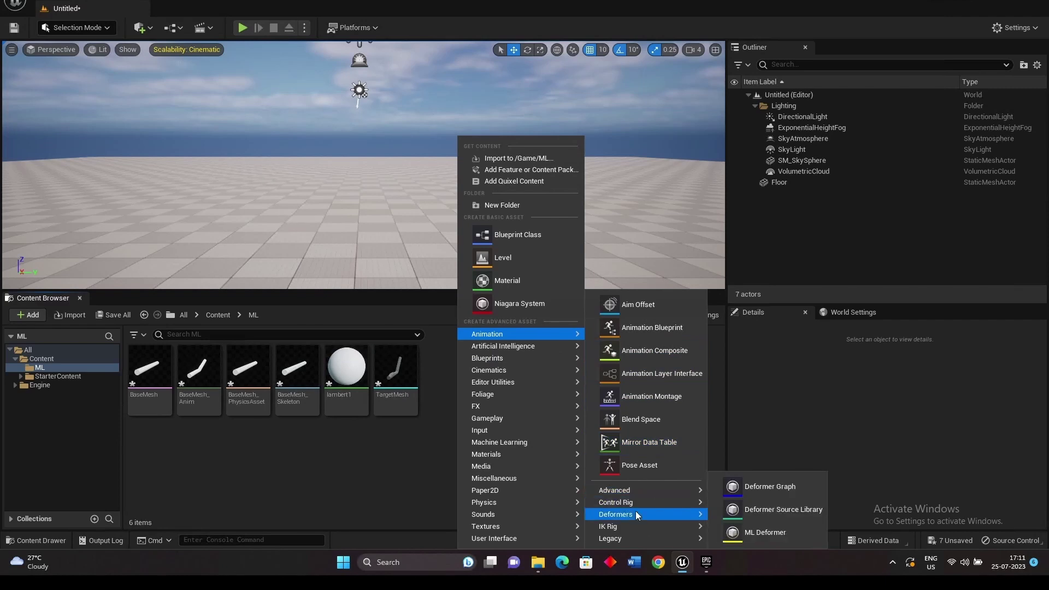
click(778, 534)
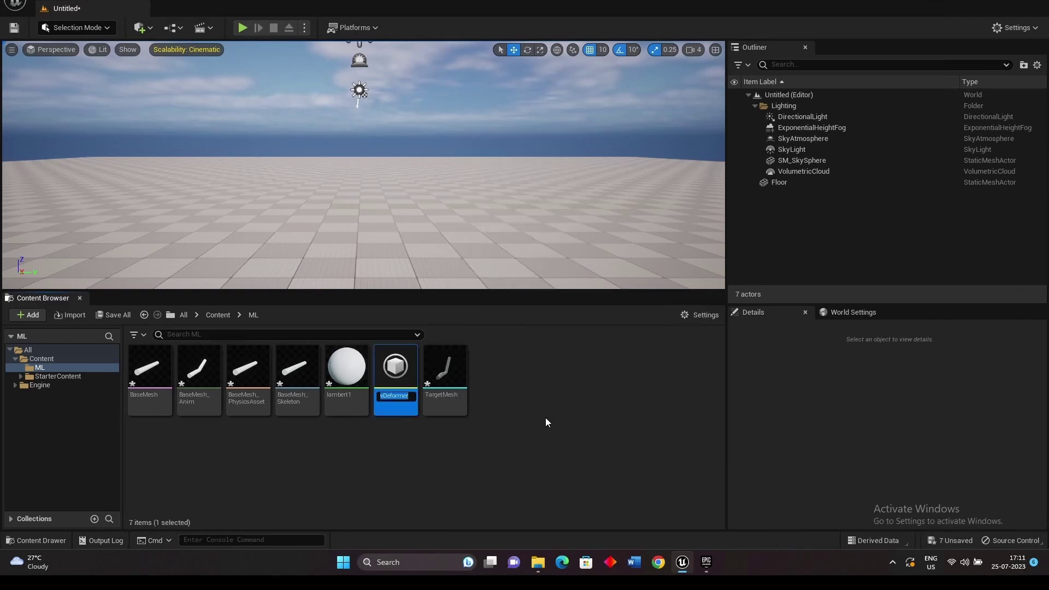
key(Return)
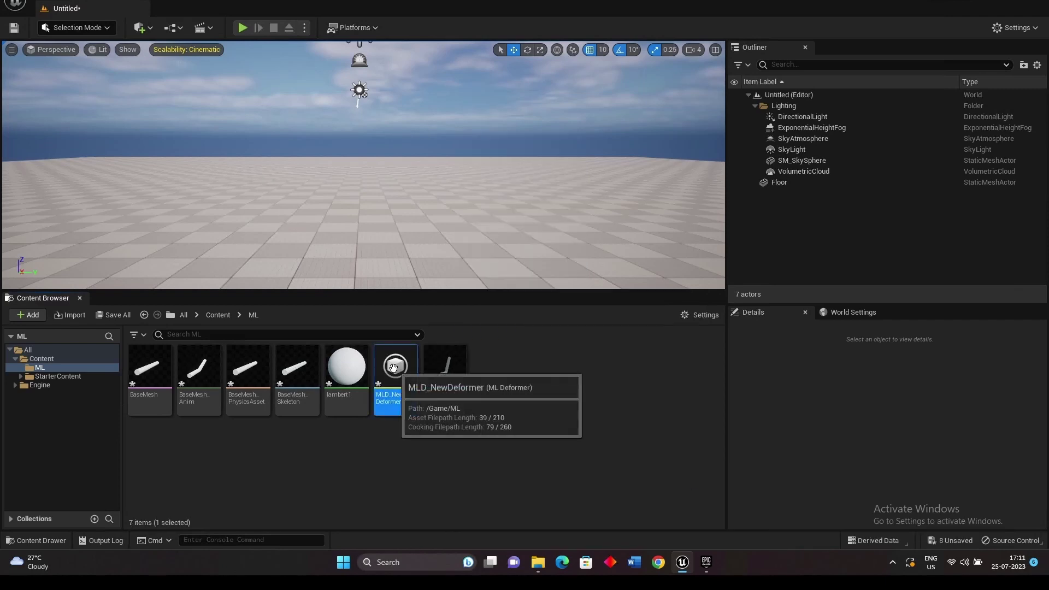
double_click(392, 366)
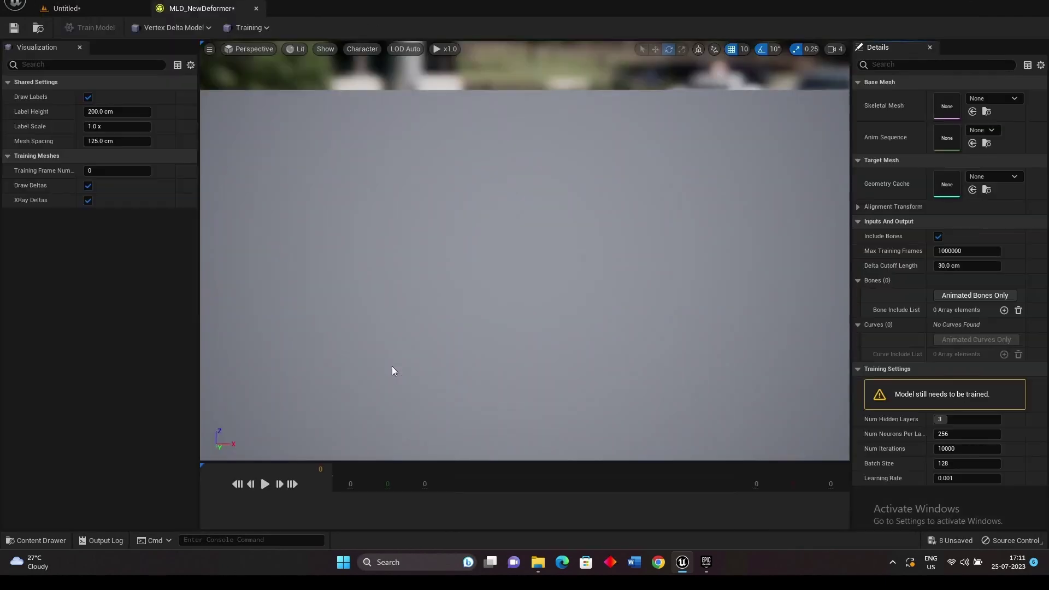
- Assign BaseMesh, BaseMesh_Anim and the TargetMesh geometry cache as training inputs
click(1016, 99)
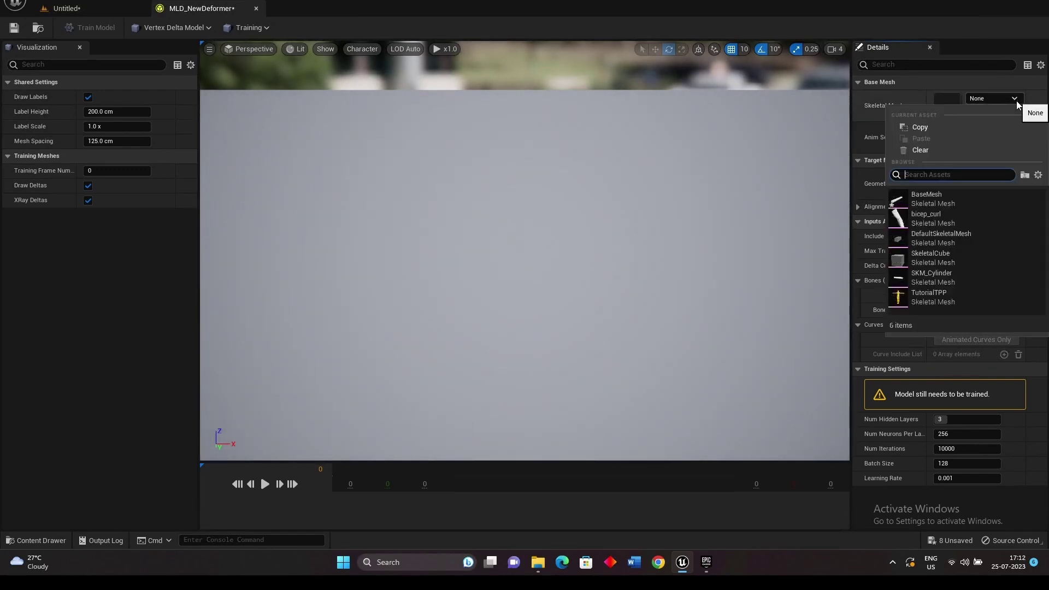
click(955, 198)
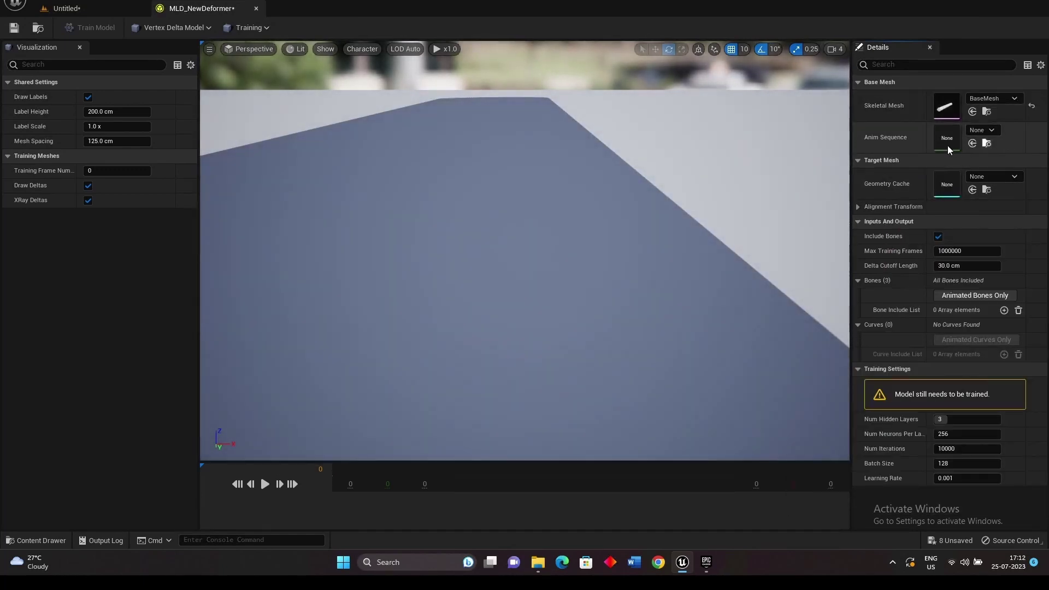
click(991, 130)
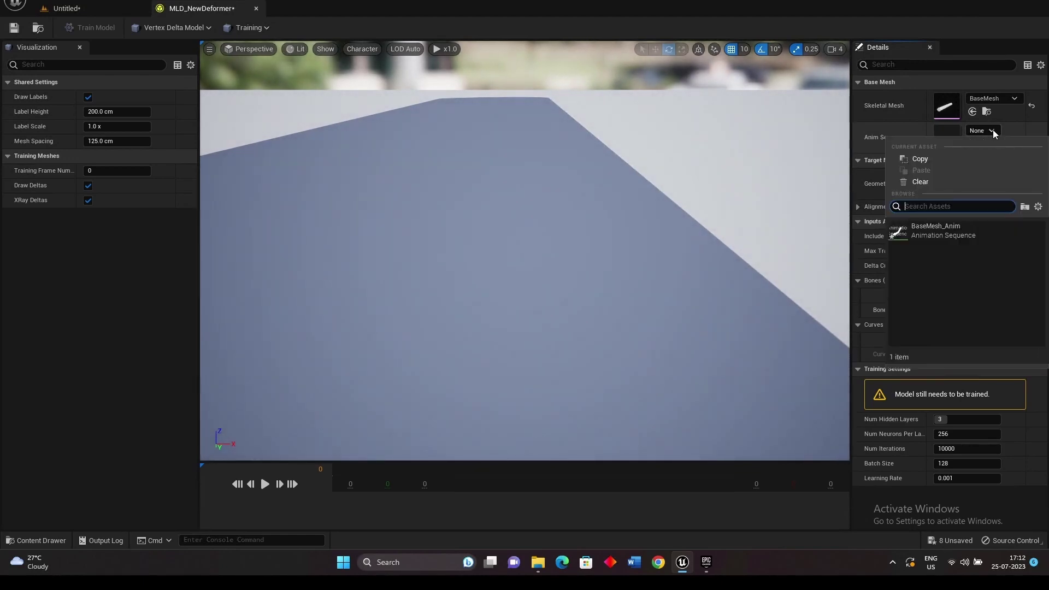
click(950, 231)
click(1008, 177)
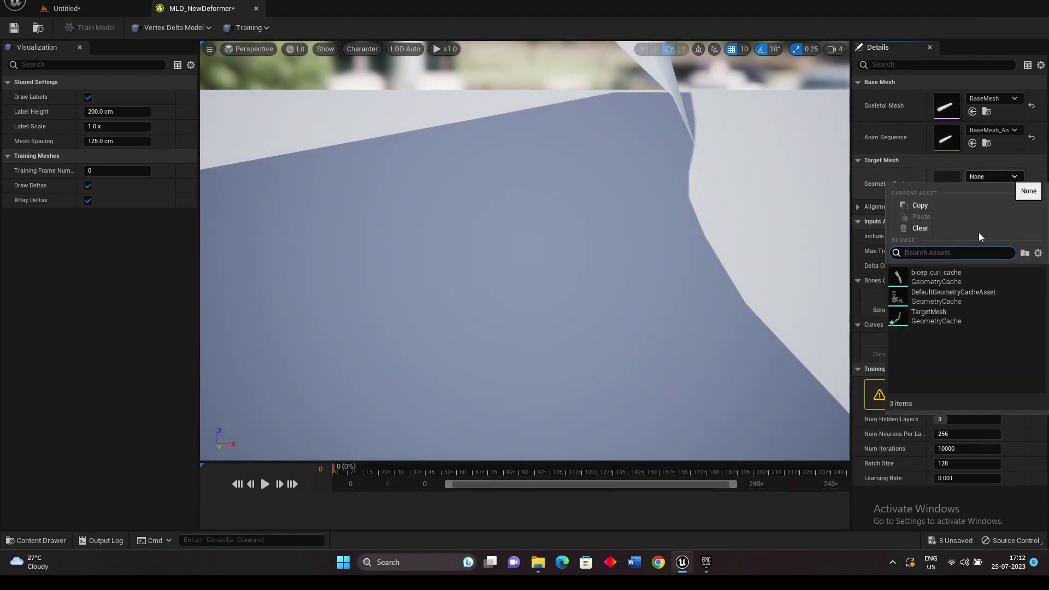
click(943, 319)
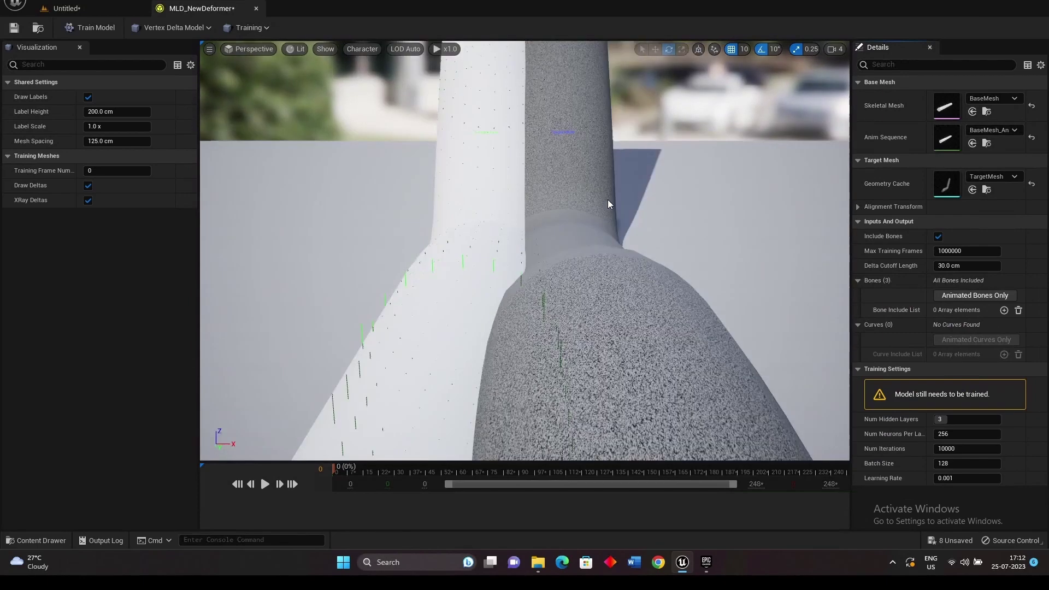
- Spread the two tube meshes apart by setting Mesh Spacing to about 387 cm
alt+drag(590, 268, 638, 190)
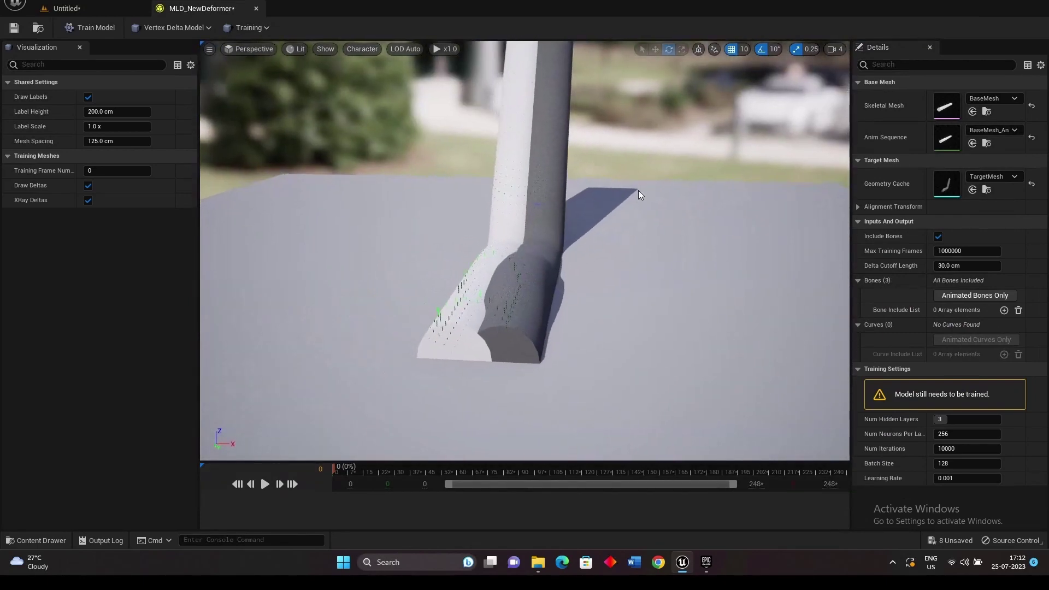
scroll(639, 173, down, 5)
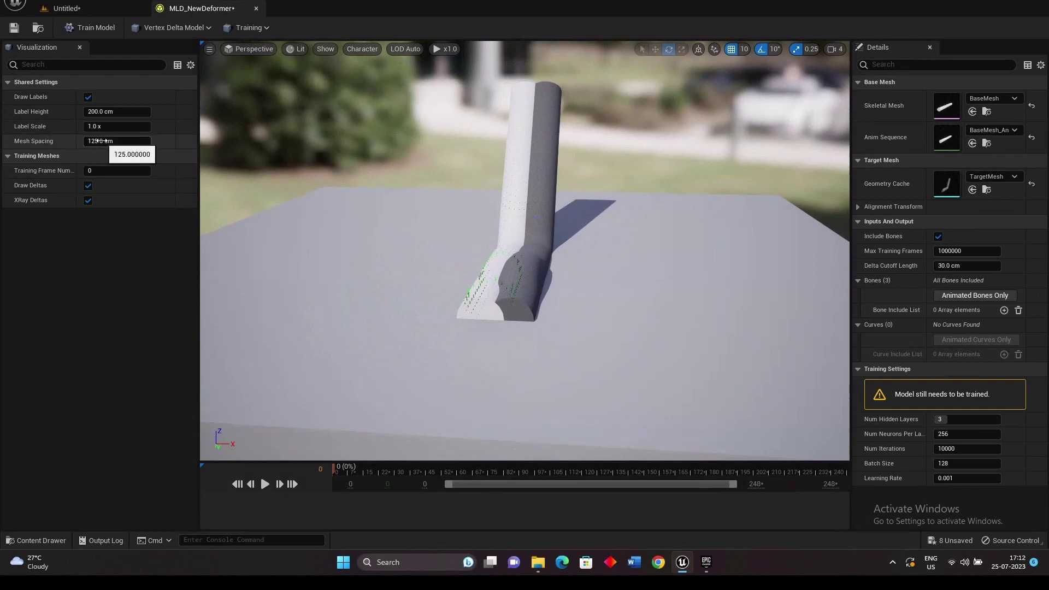
drag(99, 141, 153, 141)
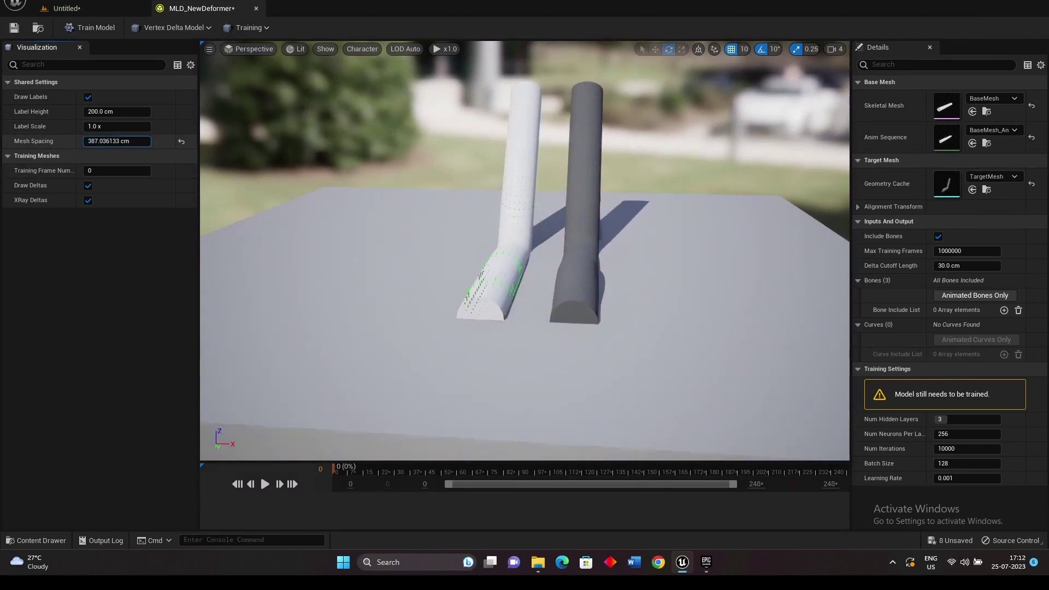
scroll(555, 280, up, 5)
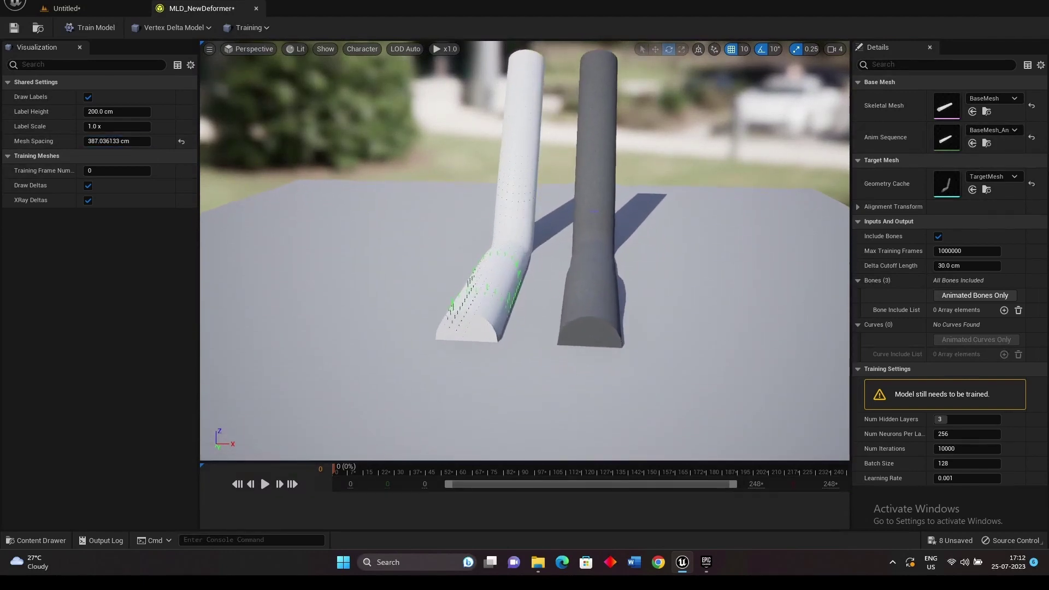
alt+drag(555, 281, 495, 275)
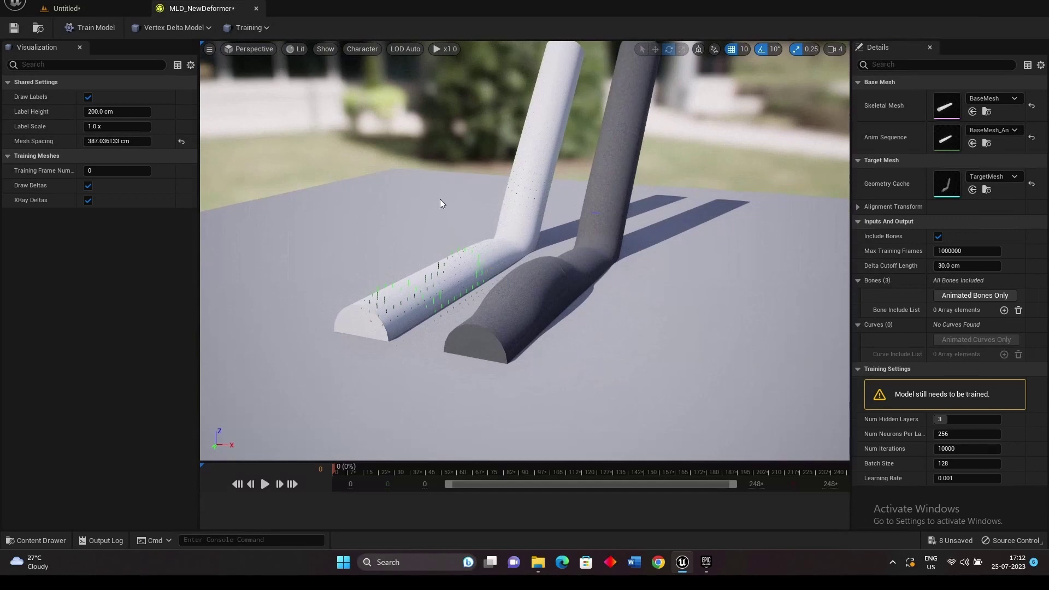
- Stay in Training mode and start training the deformer model
click(263, 27)
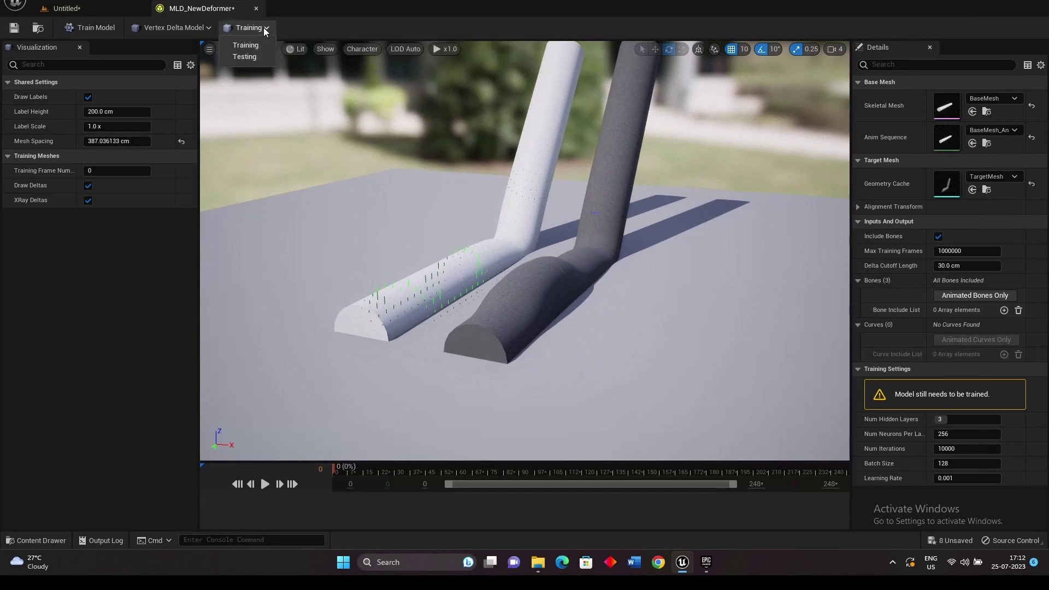
click(260, 45)
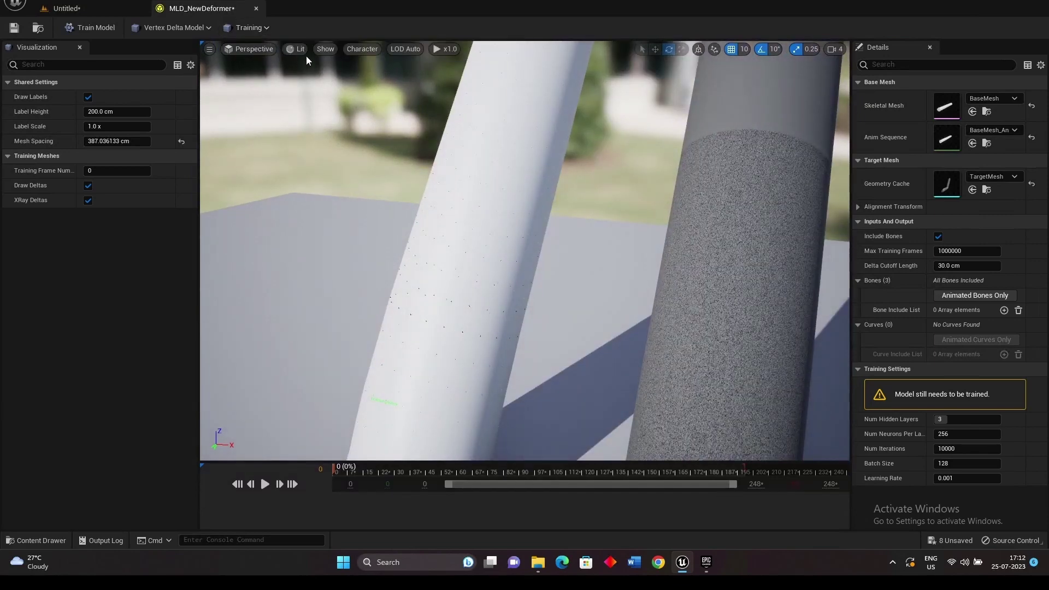
scroll(523, 196, down, 3)
scroll(570, 238, down, 7)
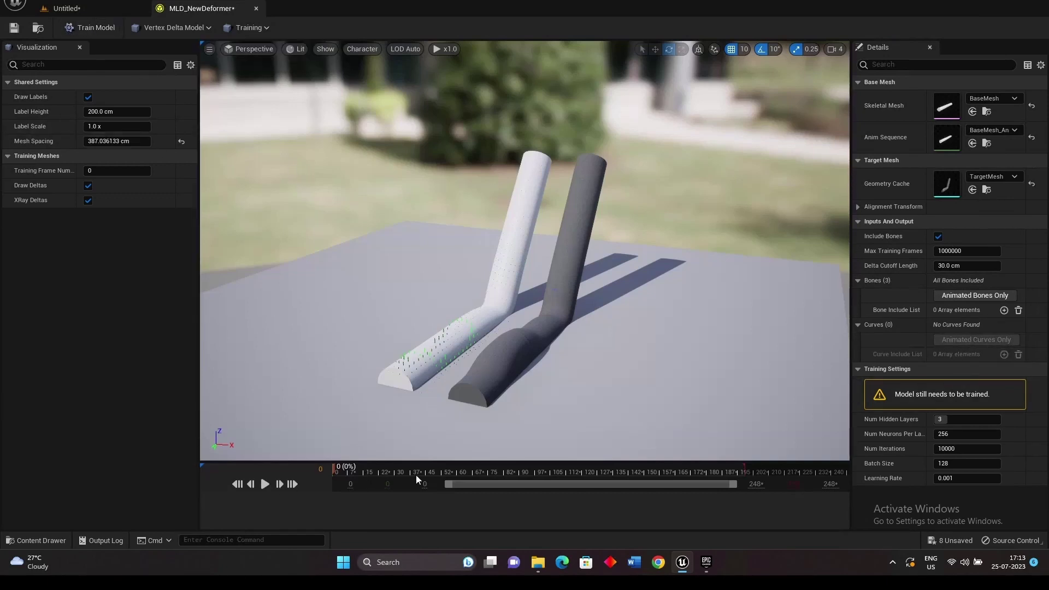
click(96, 28)
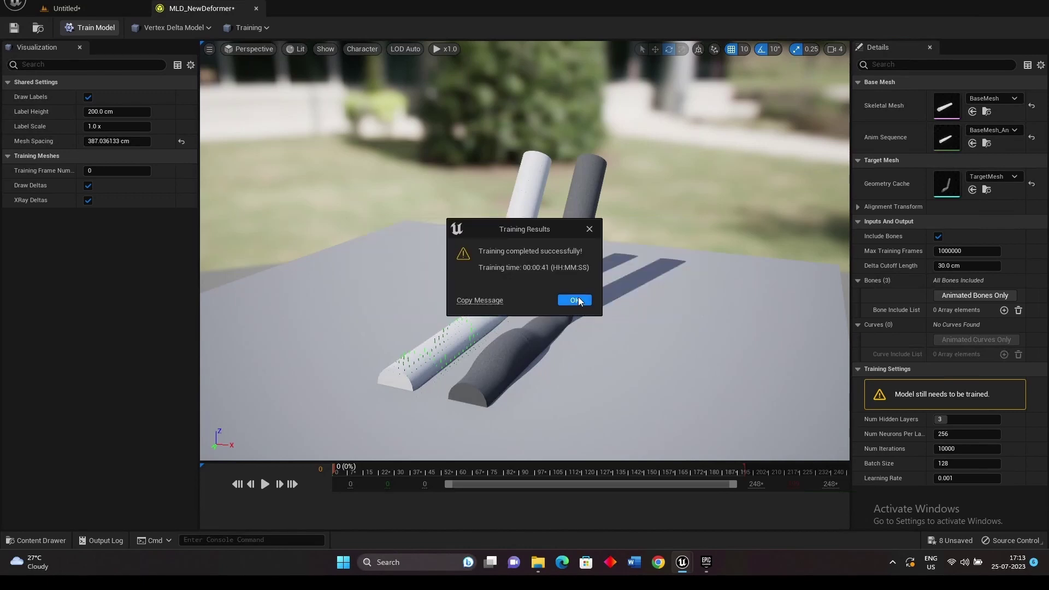
- Dismiss the finished training results and bring up the editor mode list
click(578, 298)
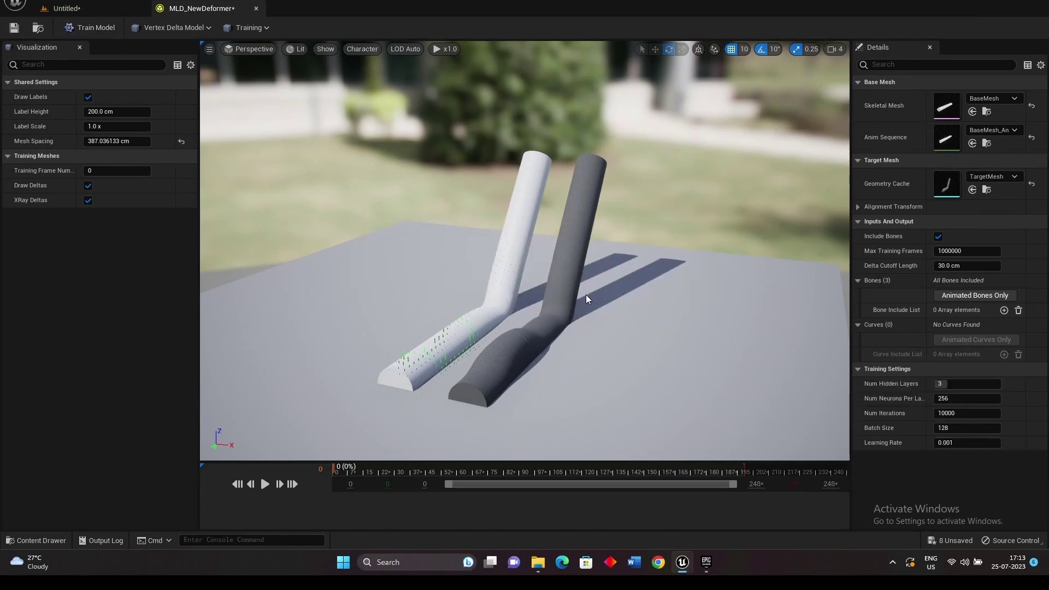
click(254, 28)
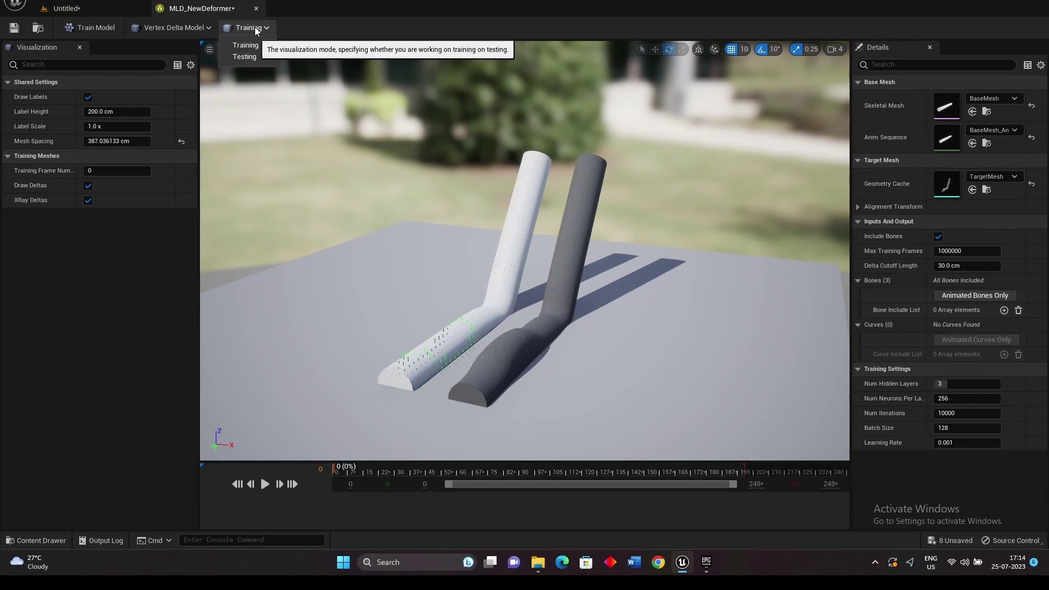
- Switch to Testing mode with BaseMesh_Anim as the test animation and TargetMesh as ground truth
click(245, 57)
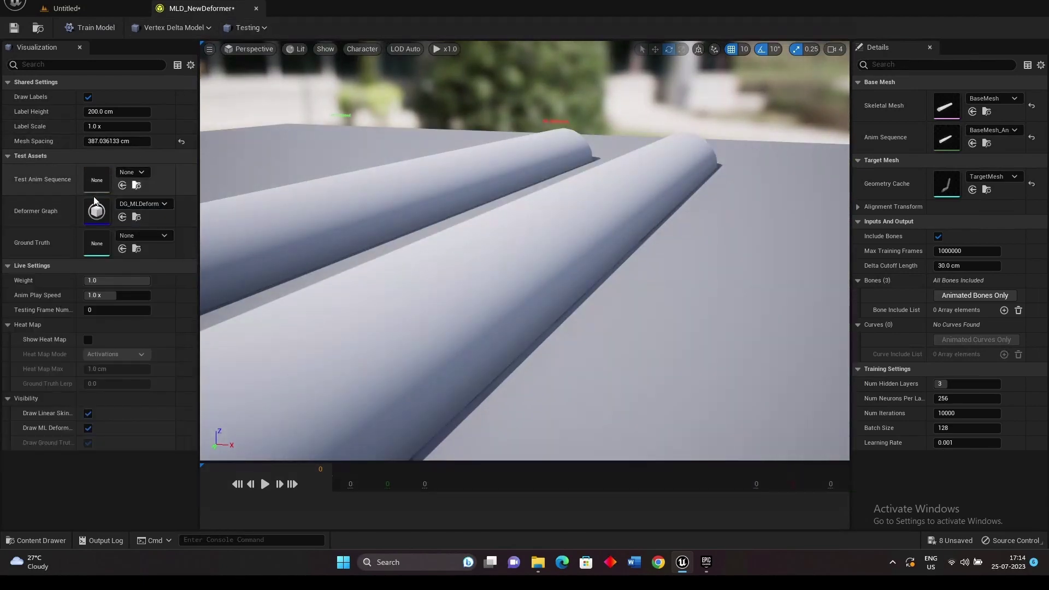
click(132, 172)
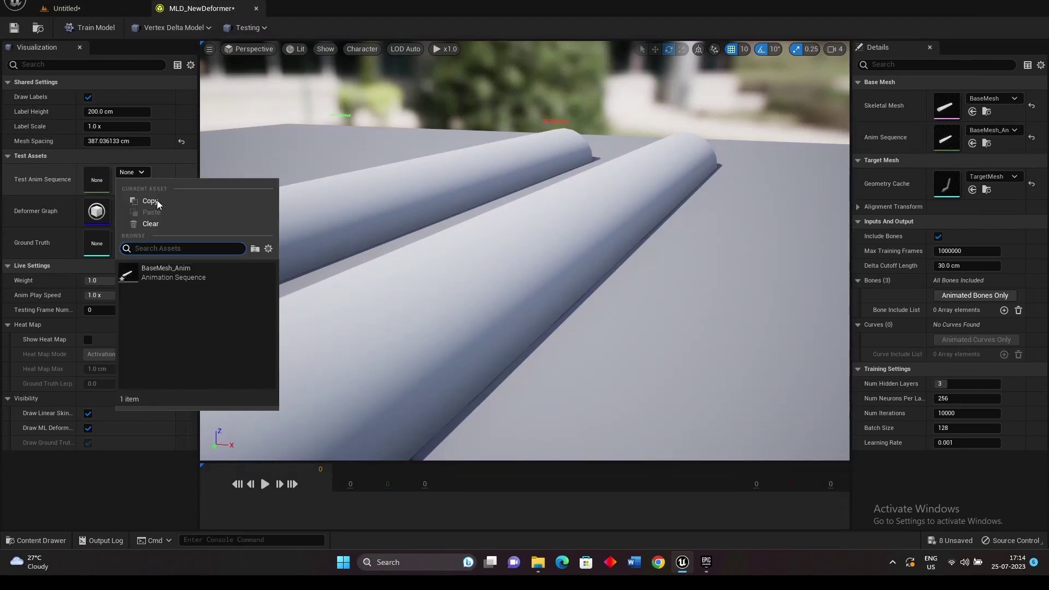
click(188, 277)
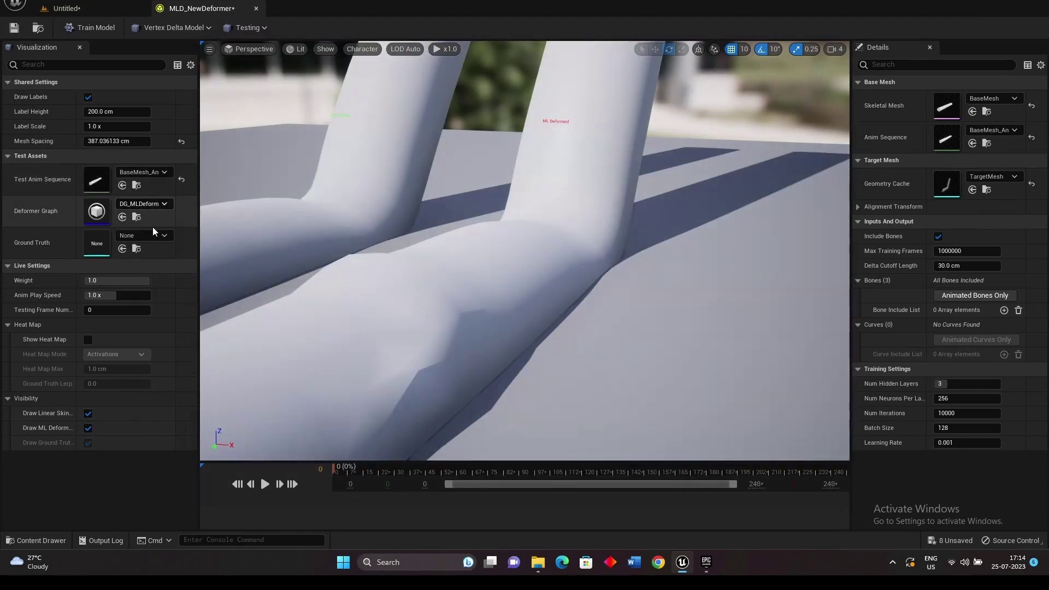
click(164, 236)
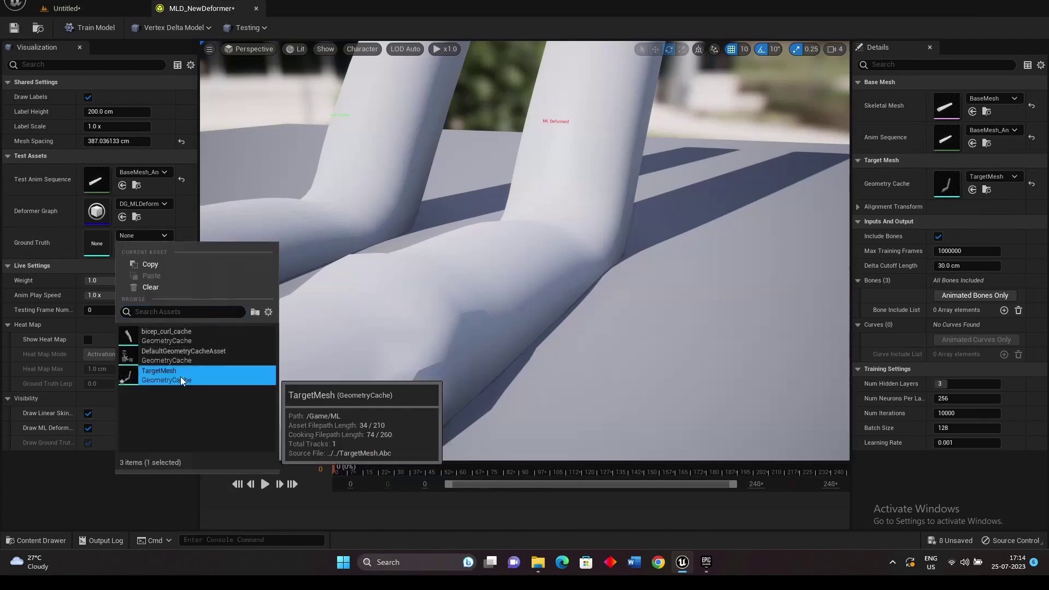
click(159, 376)
- Play the test animation on the three tubes and pause it at frame 152
scroll(590, 256, down, 5)
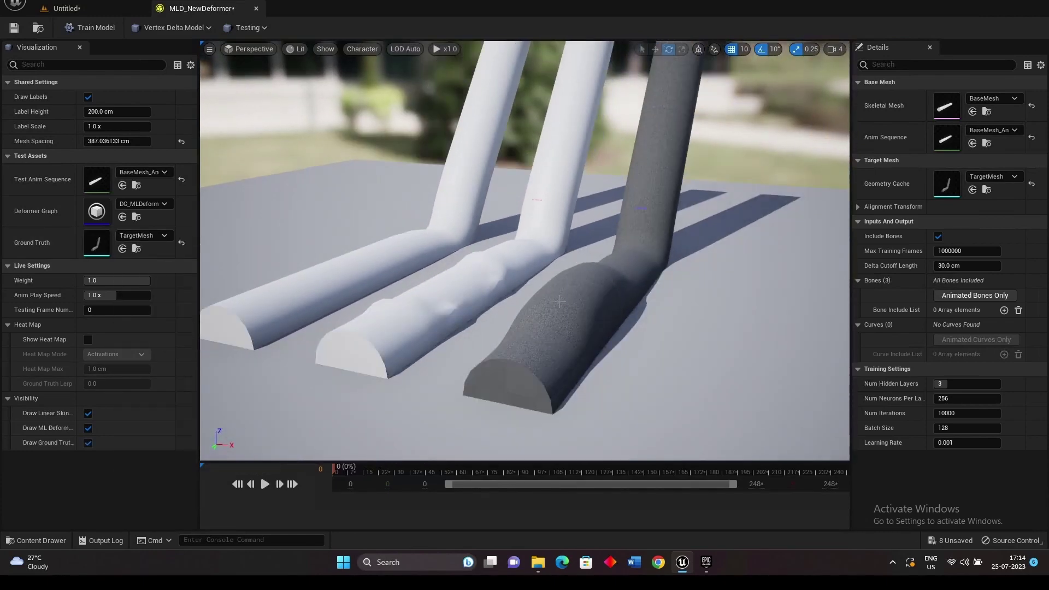
alt+drag(560, 301, 475, 305)
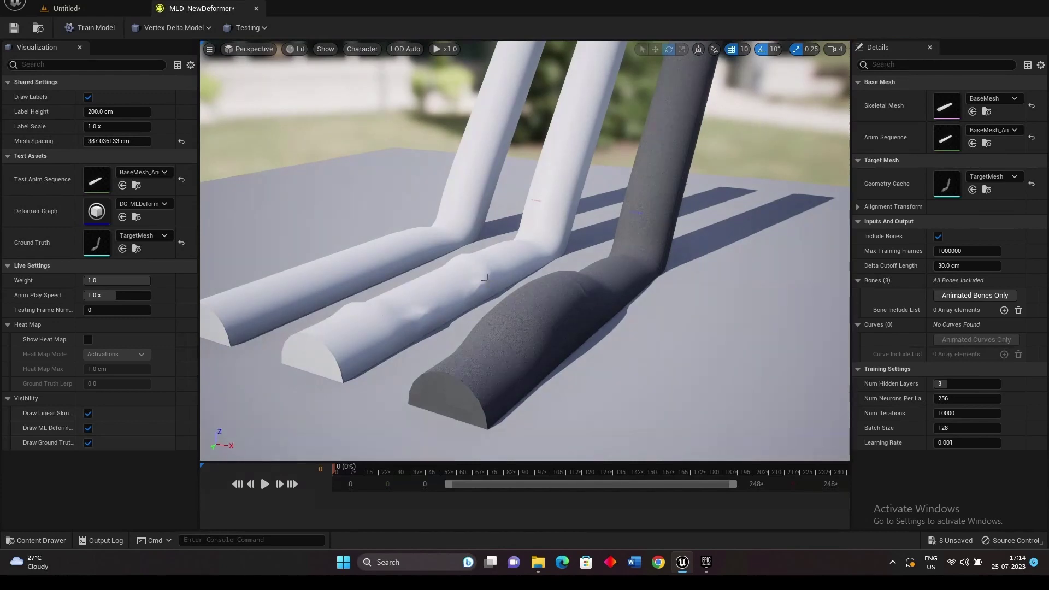
scroll(484, 279, down, 3)
alt+drag(562, 277, 485, 249)
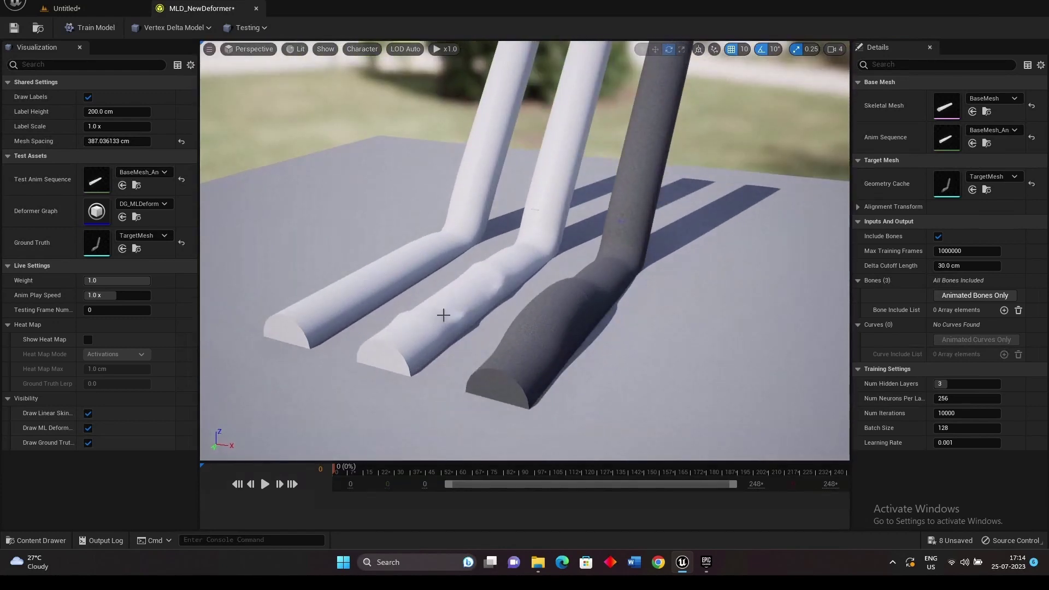
click(265, 484)
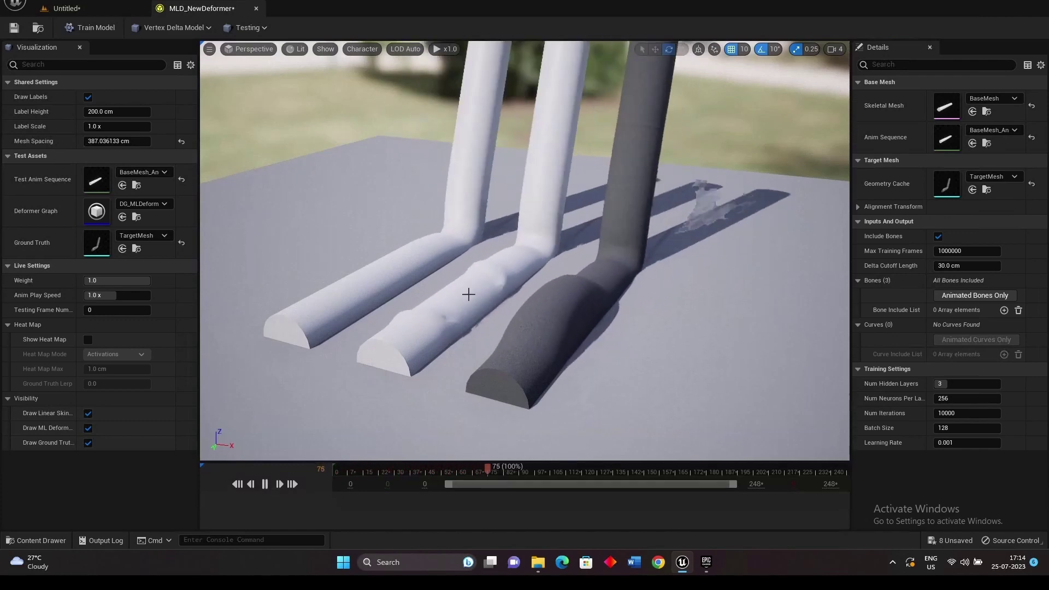
click(265, 484)
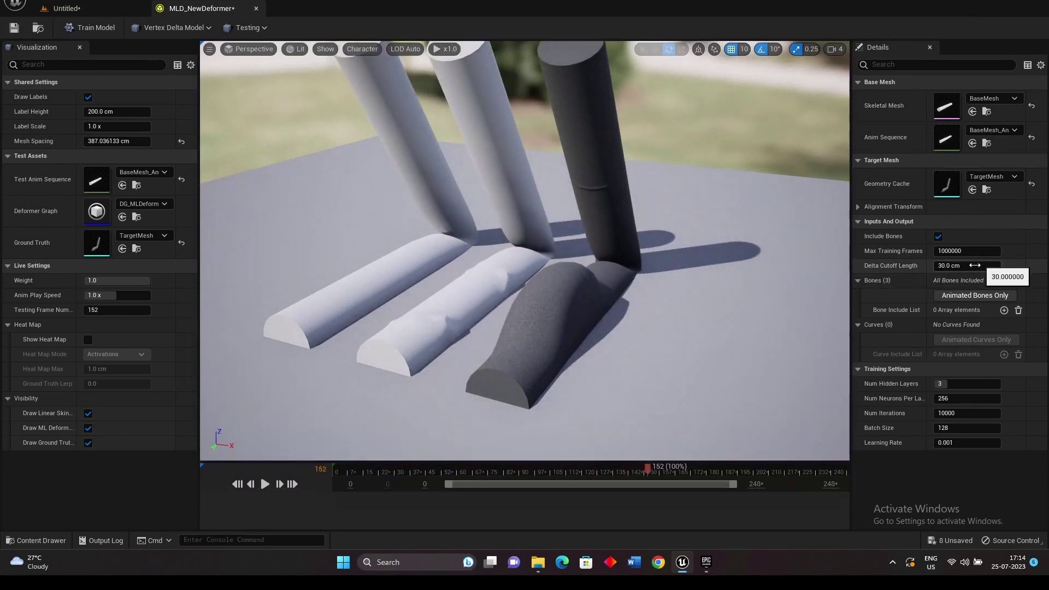
- Set Delta Cutoff Length to 150 cm, retrain the model, and close the results
click(975, 265)
text(150)
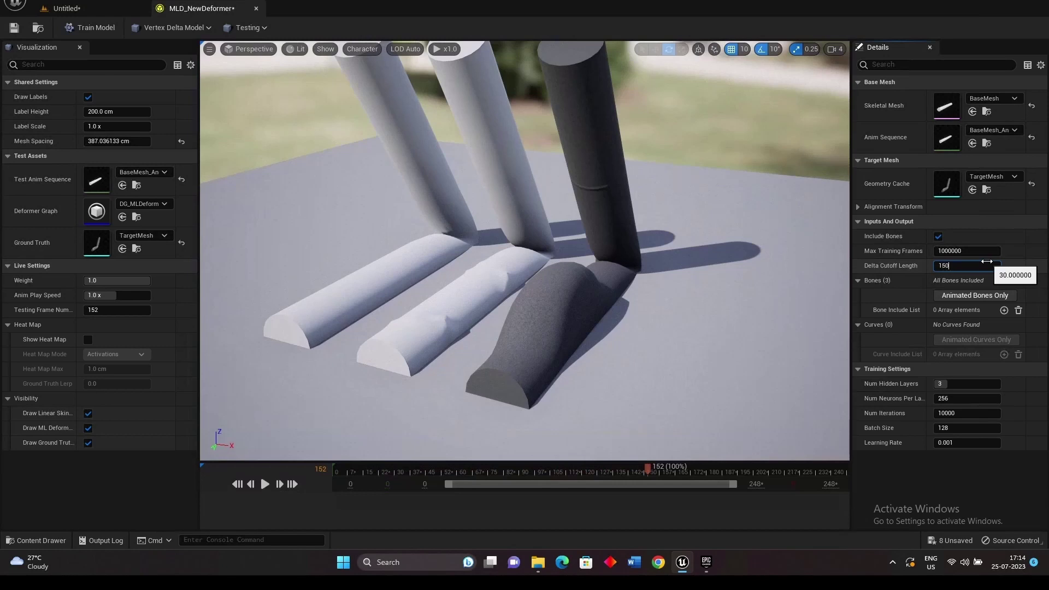
key(Return)
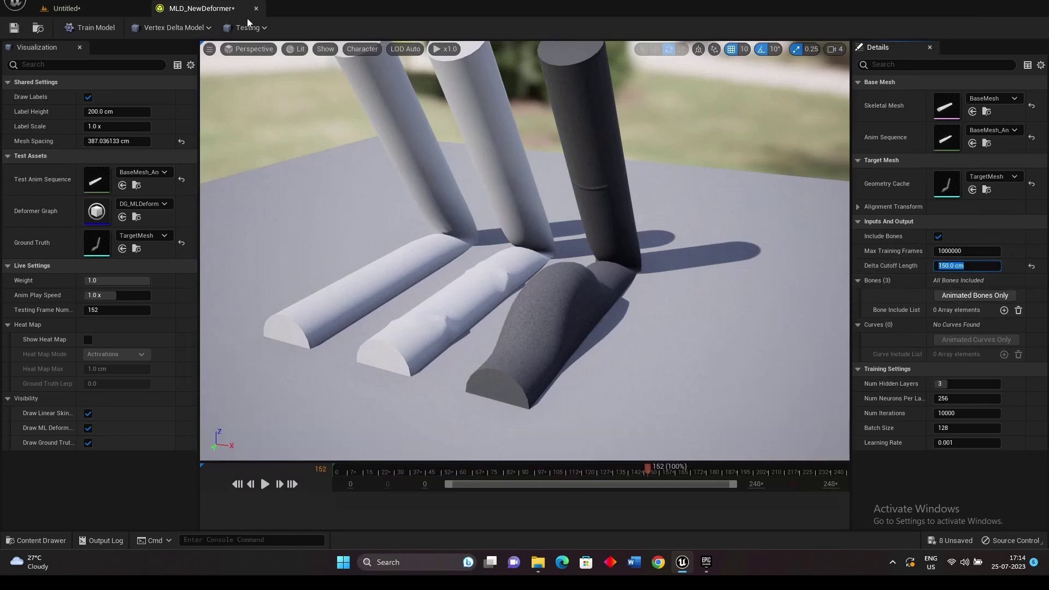
click(91, 27)
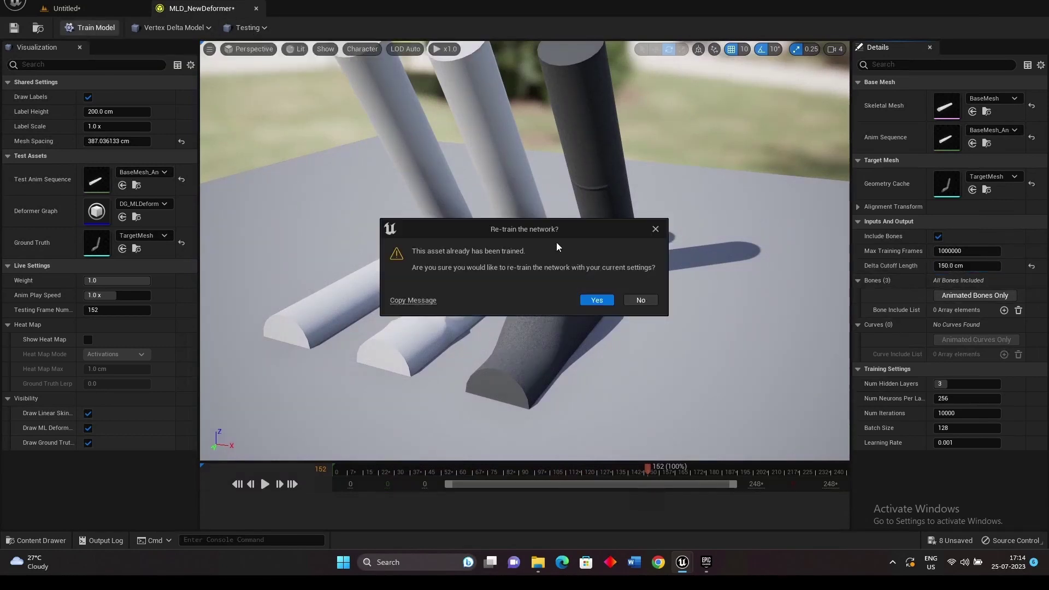
click(597, 300)
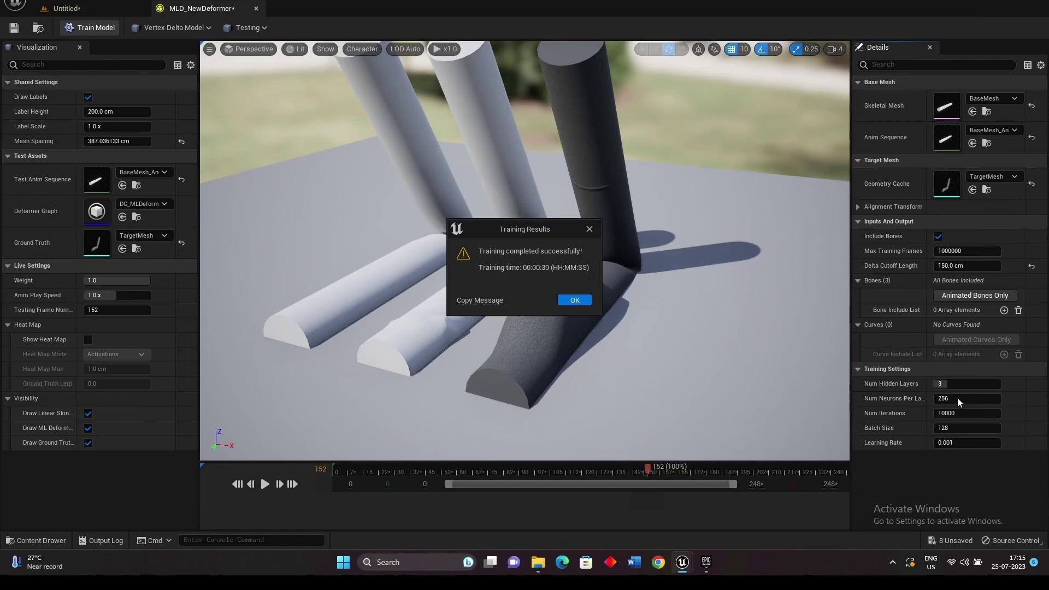
click(573, 300)
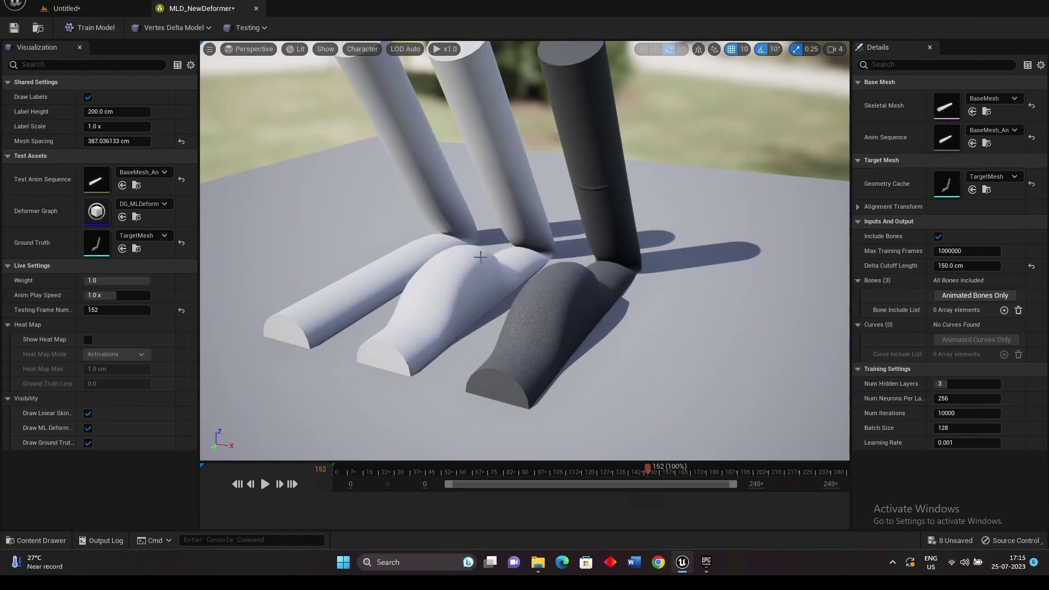
- From an angled view of the tubes, preview the test animation and stop at frame 28
scroll(492, 285, down, 2)
scroll(661, 320, down, 1)
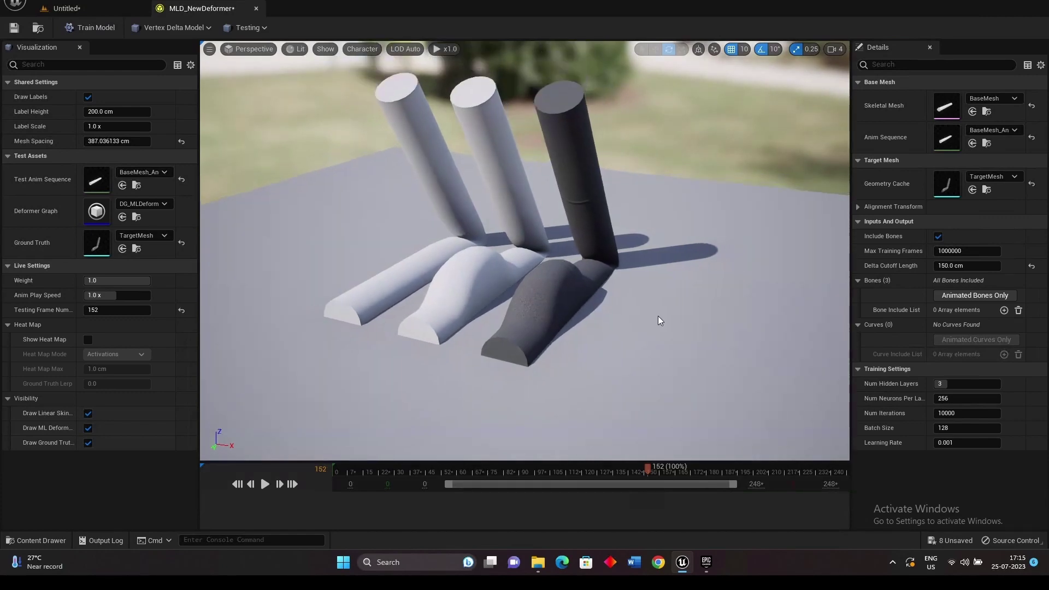
alt+drag(660, 321, 716, 320)
scroll(589, 275, down, 3)
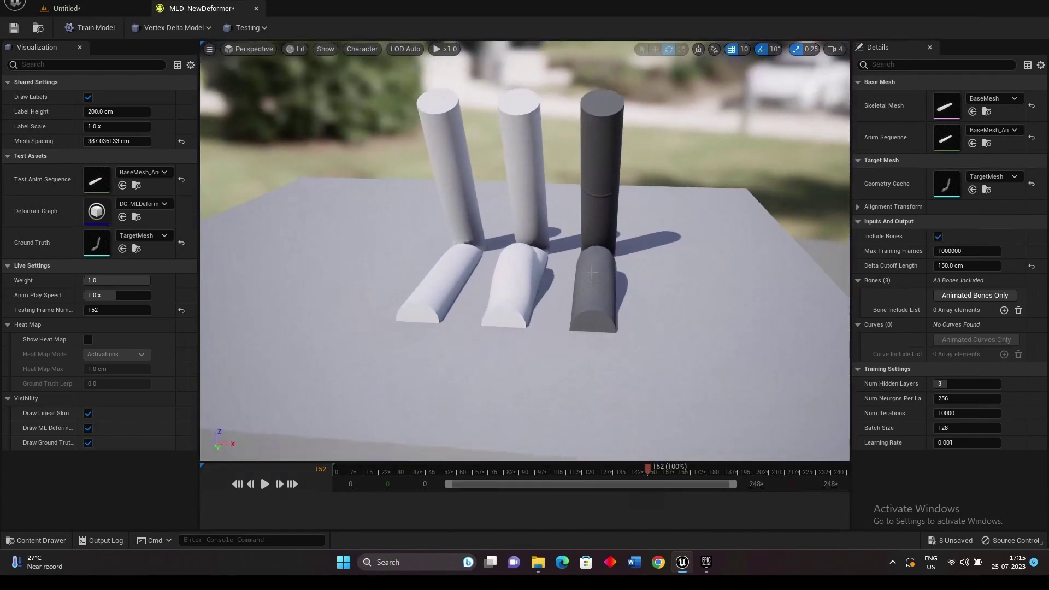
scroll(590, 279, down, 8)
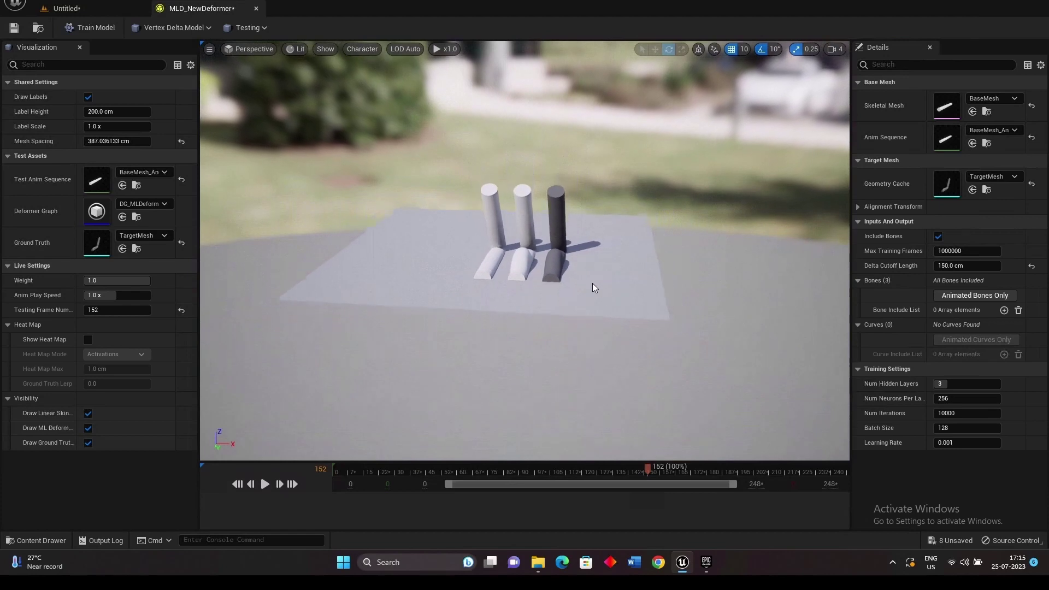
alt+drag(586, 295, 586, 273)
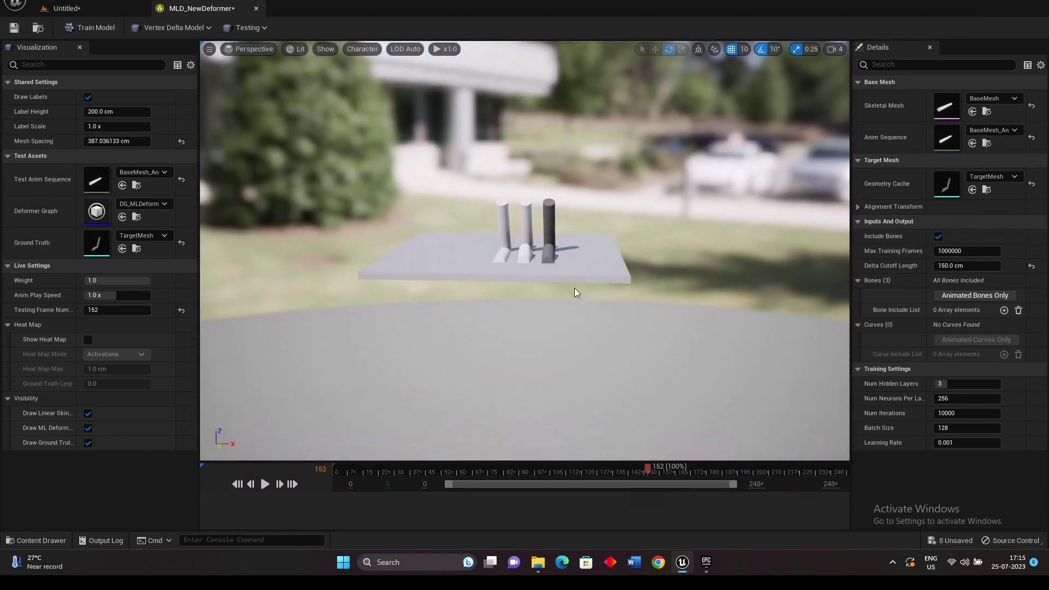
scroll(553, 264, up, 5)
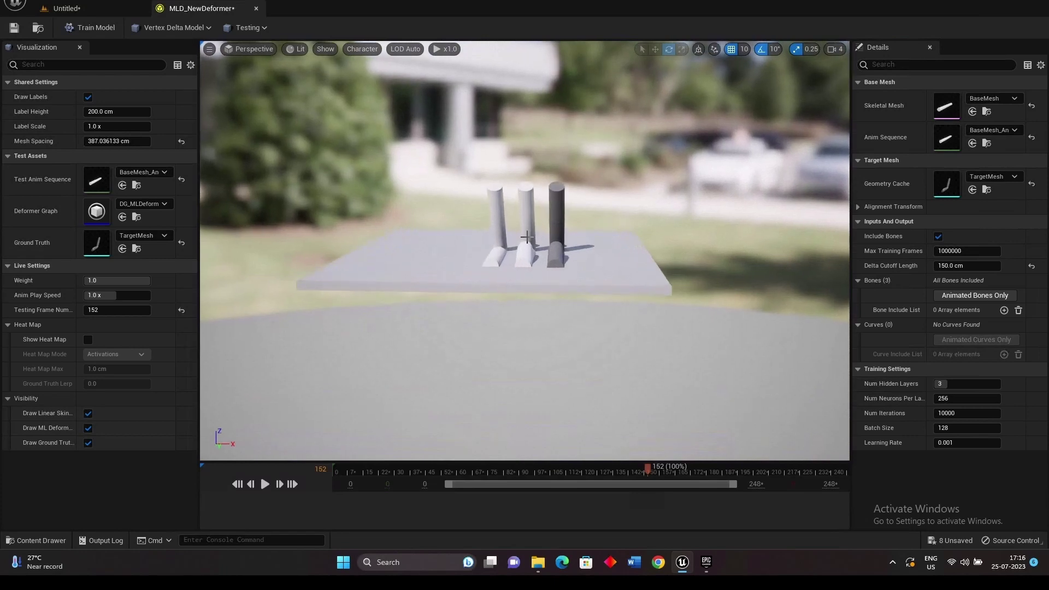
scroll(527, 234, up, 7)
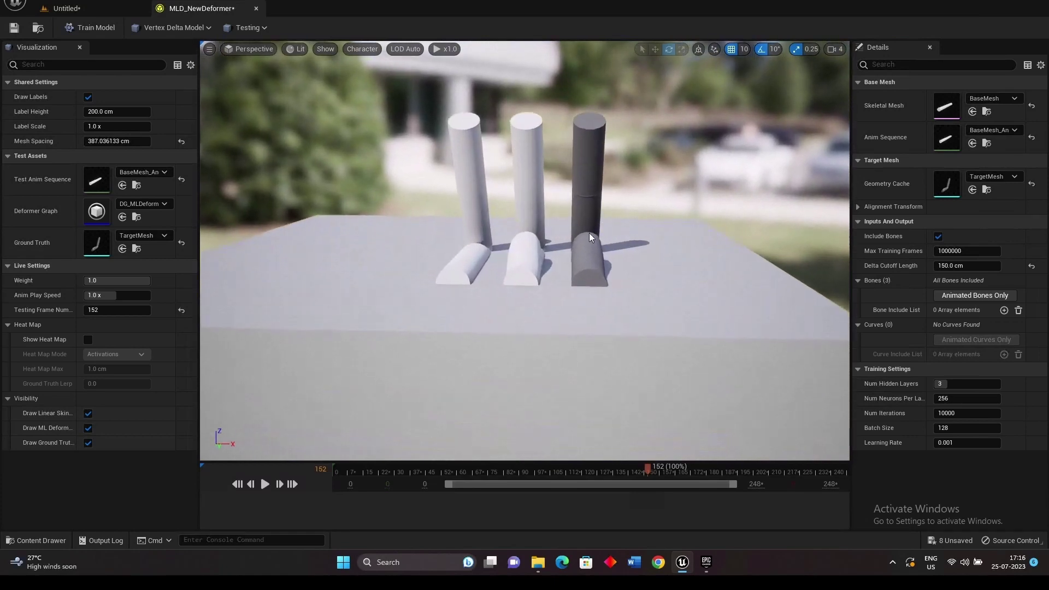
alt+drag(567, 222, 502, 238)
click(265, 484)
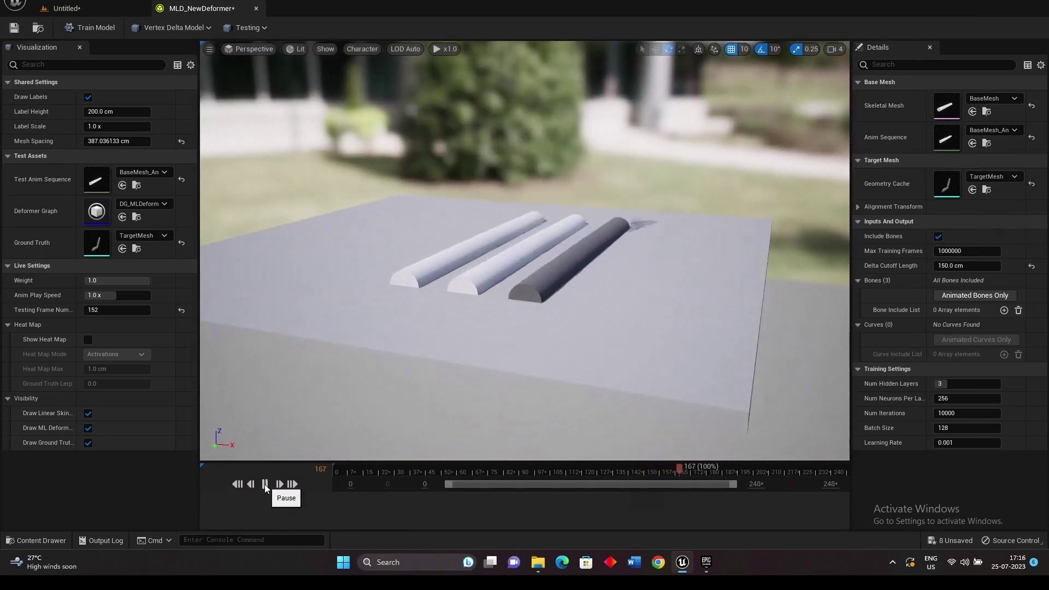
click(265, 484)
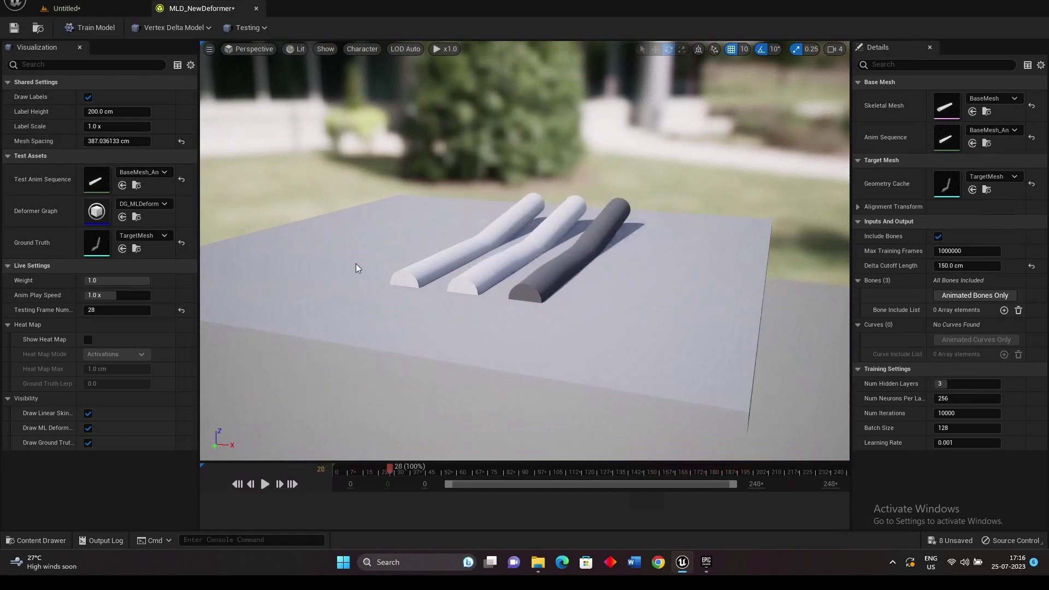
- Save MLD_NewDeformer and return to the Untitled level with no assets selected
click(14, 27)
click(74, 9)
click(568, 403)
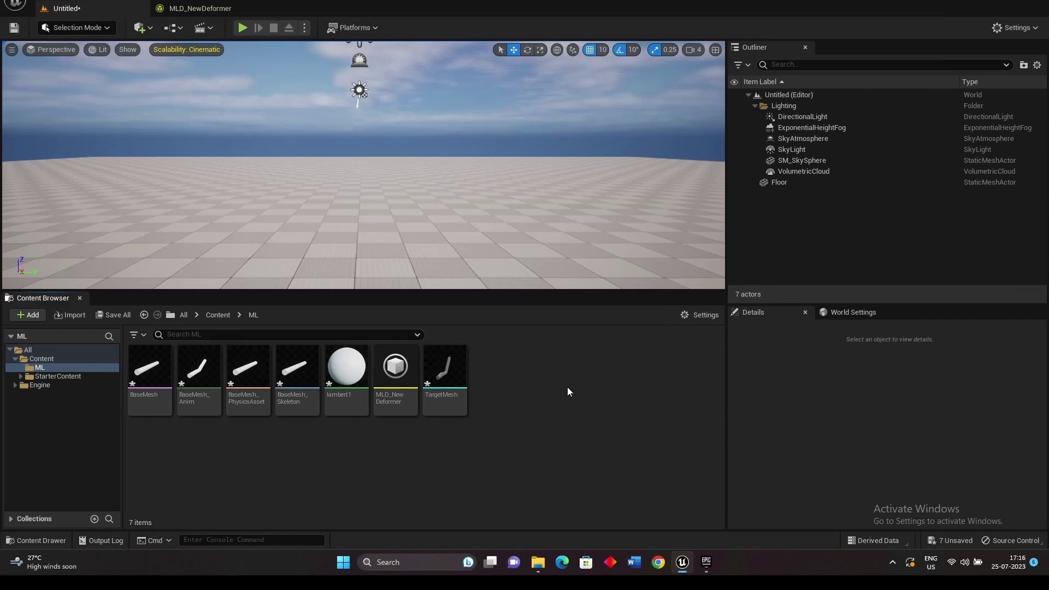
- Create an Actor Blueprint named BP_BaseMesh in the ML folder and open it
right_click(532, 371)
key(Escape)
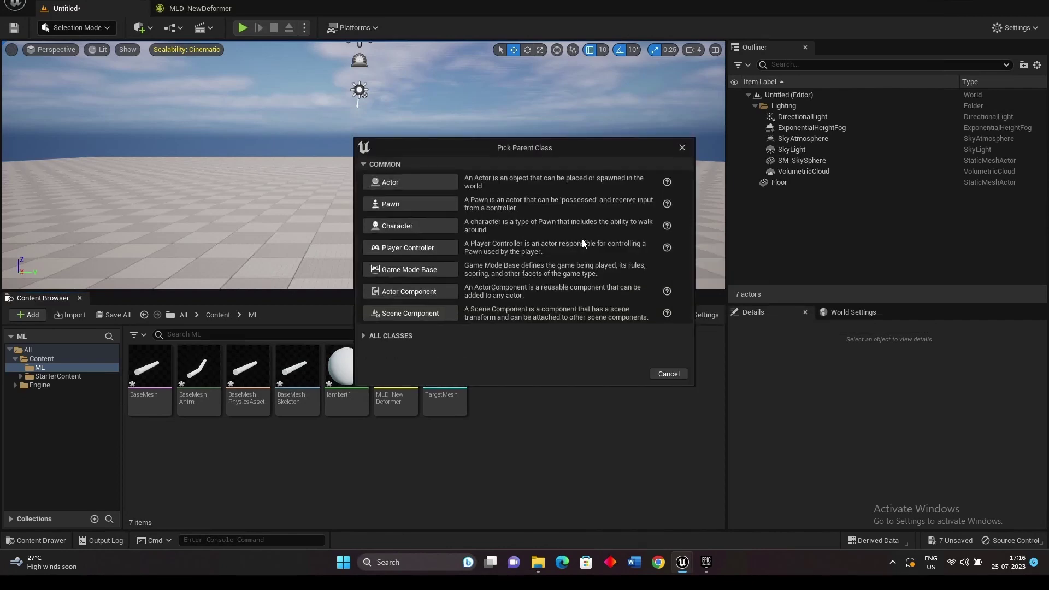
click(418, 175)
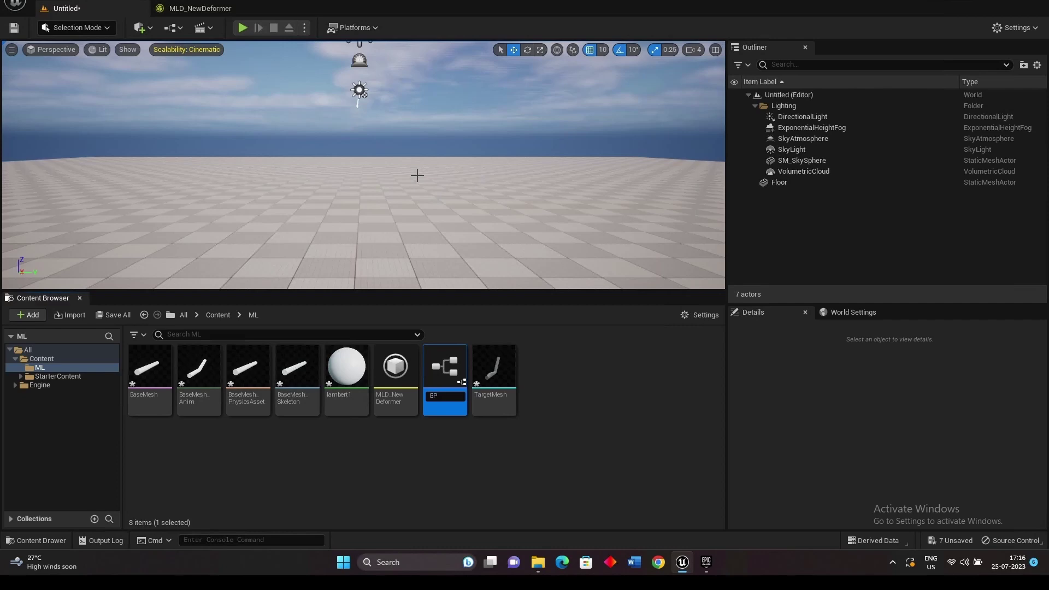
text(BP_BaseMesh)
key(Return)
double_click(351, 379)
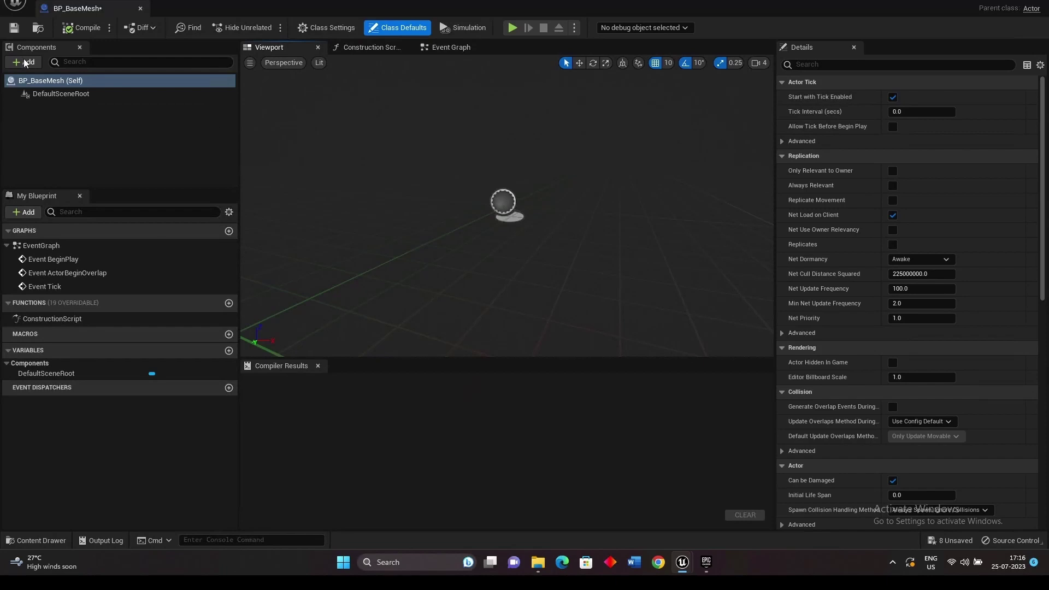
- Add a SkeletalMesh component to BP_BaseMesh using the BaseMesh asset
click(24, 62)
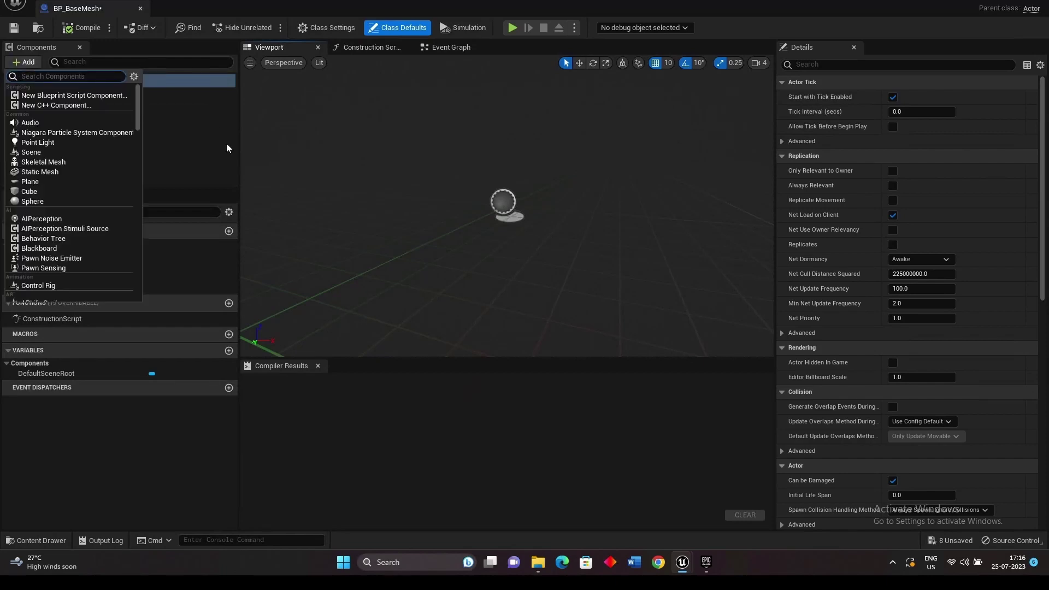
text(skel)
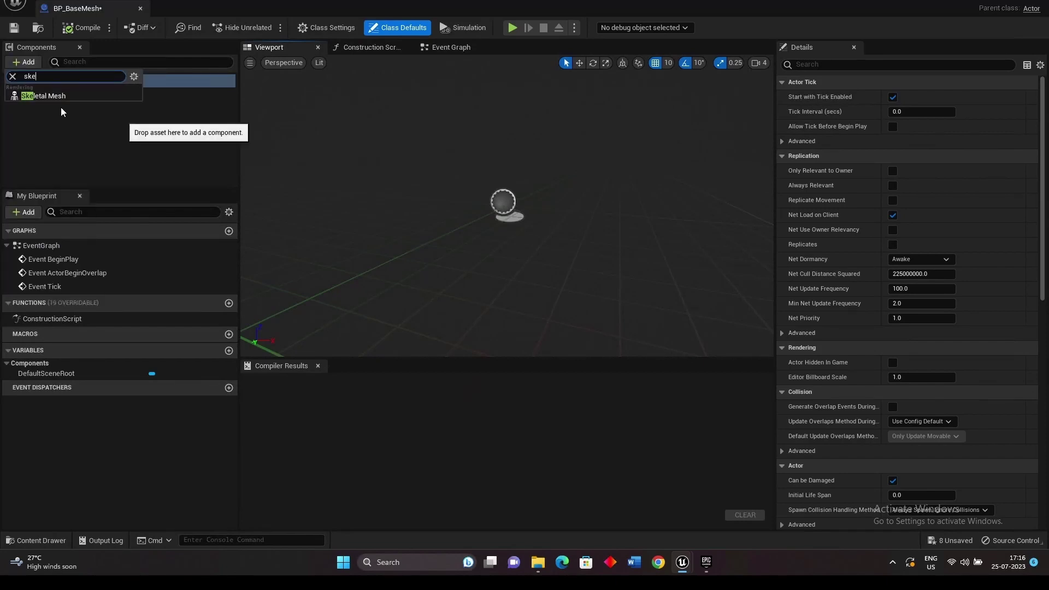
click(60, 101)
key(Return)
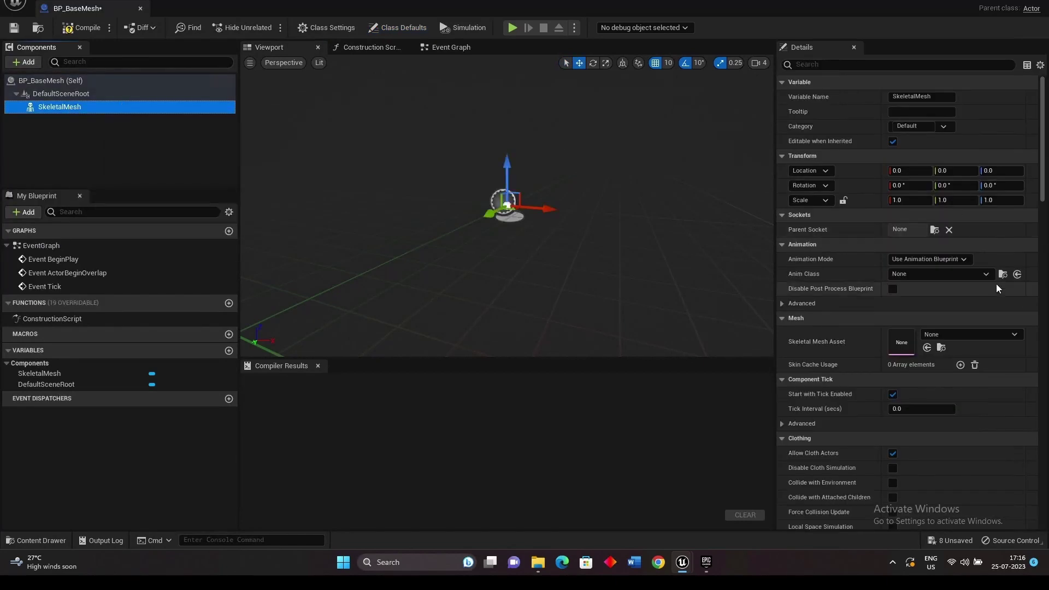
click(1017, 334)
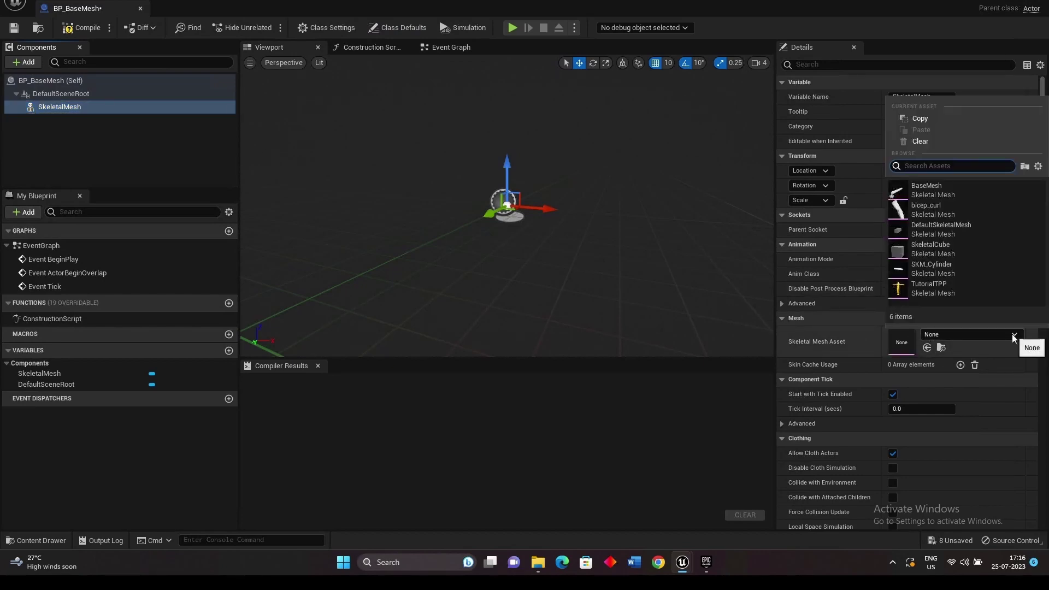
click(944, 189)
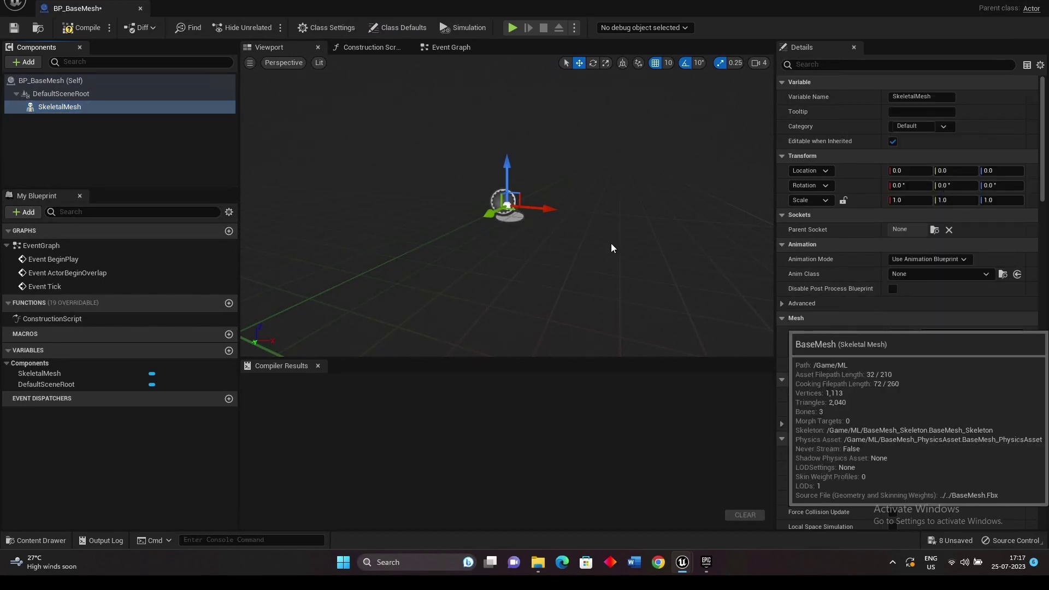
- Make the SkeletalMesh component the root in place of DefaultSceneRoot
scroll(611, 244, down, 8)
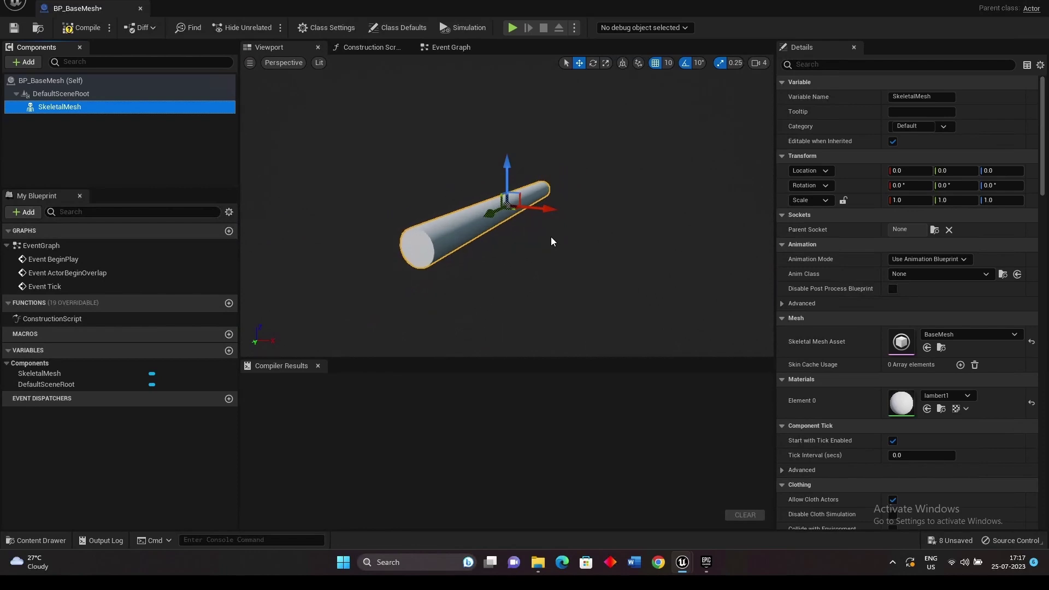
alt+drag(550, 237, 574, 241)
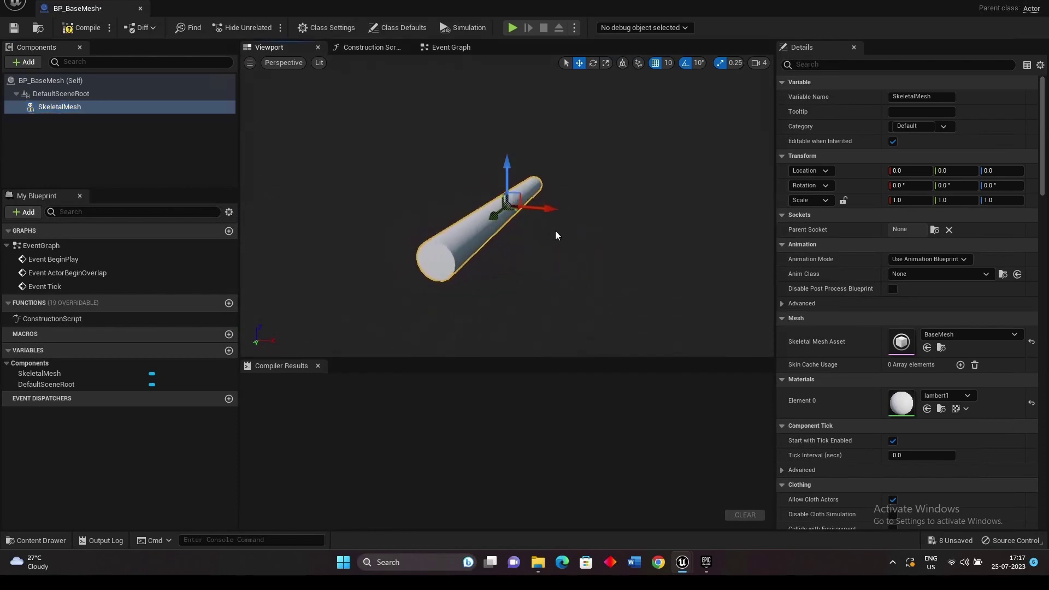
click(46, 126)
mouse_move(53, 107)
mouse_down()
mouse_move(62, 99)
mouse_move(53, 97)
mouse_up()
- Add an MLDeformer component and assign it the MLD_NewDeformer asset
click(48, 121)
click(36, 66)
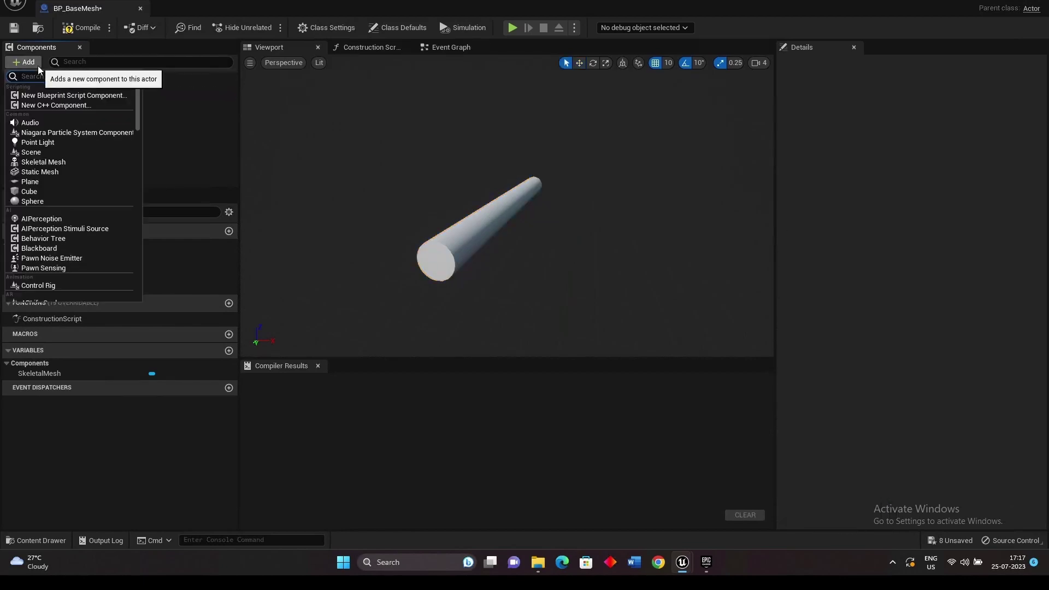
text(ml)
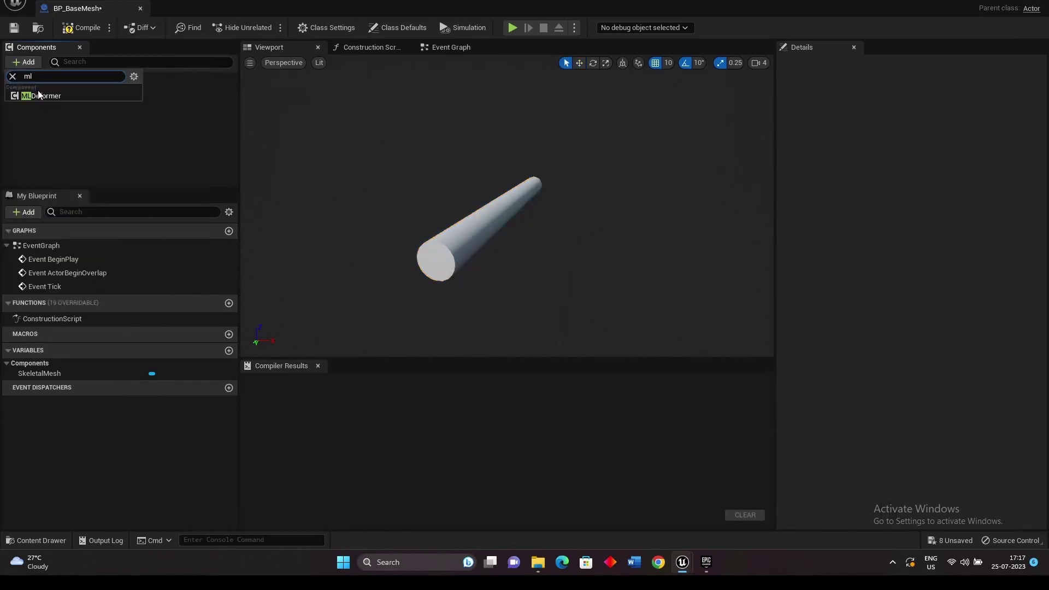
click(39, 94)
key(Return)
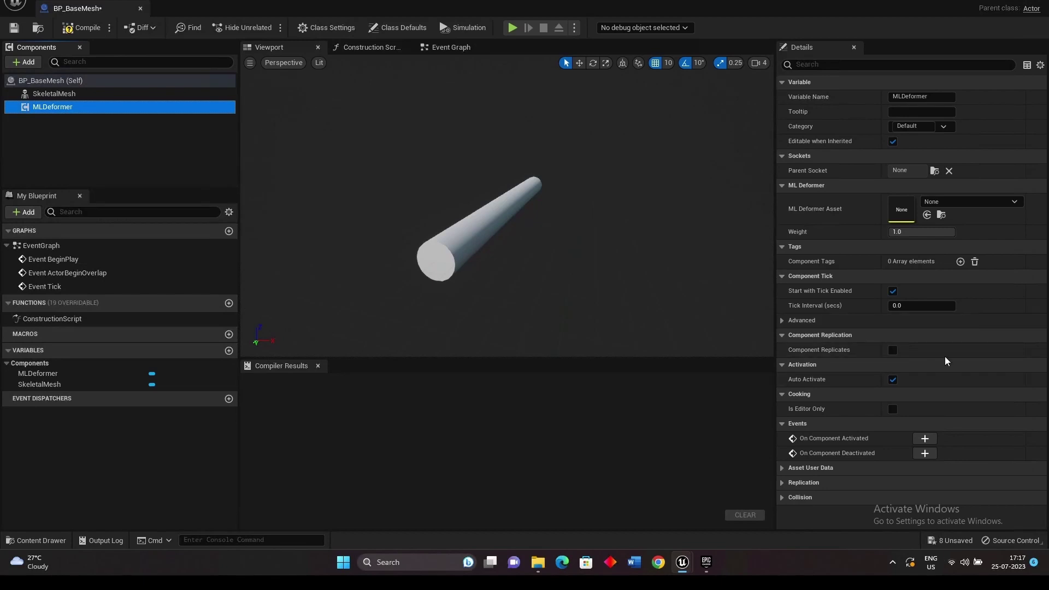
click(1012, 201)
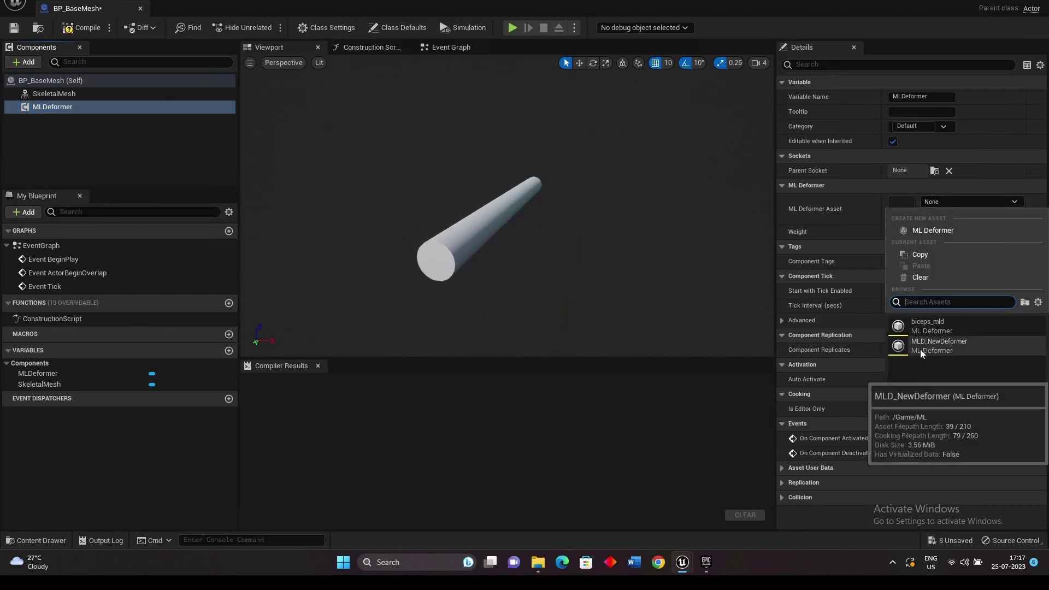
click(955, 346)
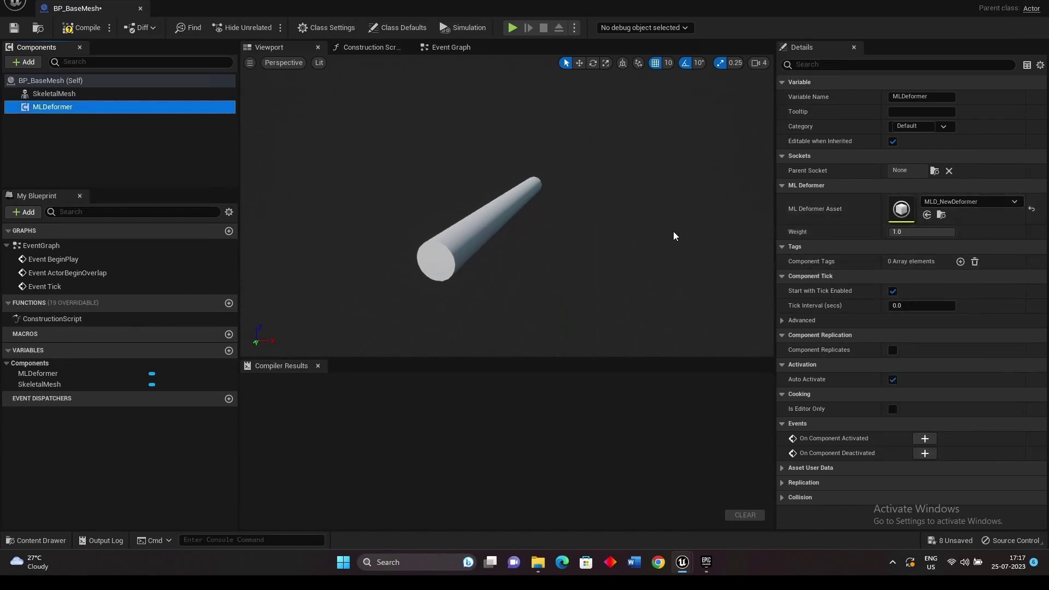
- Enable the SkeletalMesh's Mesh Deformer override and list its deformer graph choices
click(54, 94)
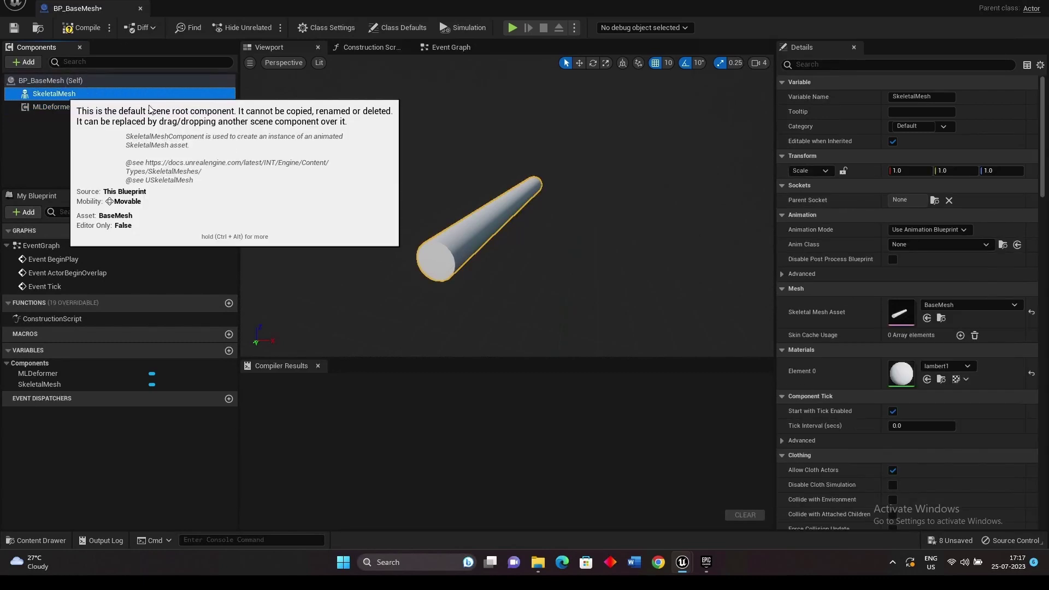
scroll(860, 366, down, 10)
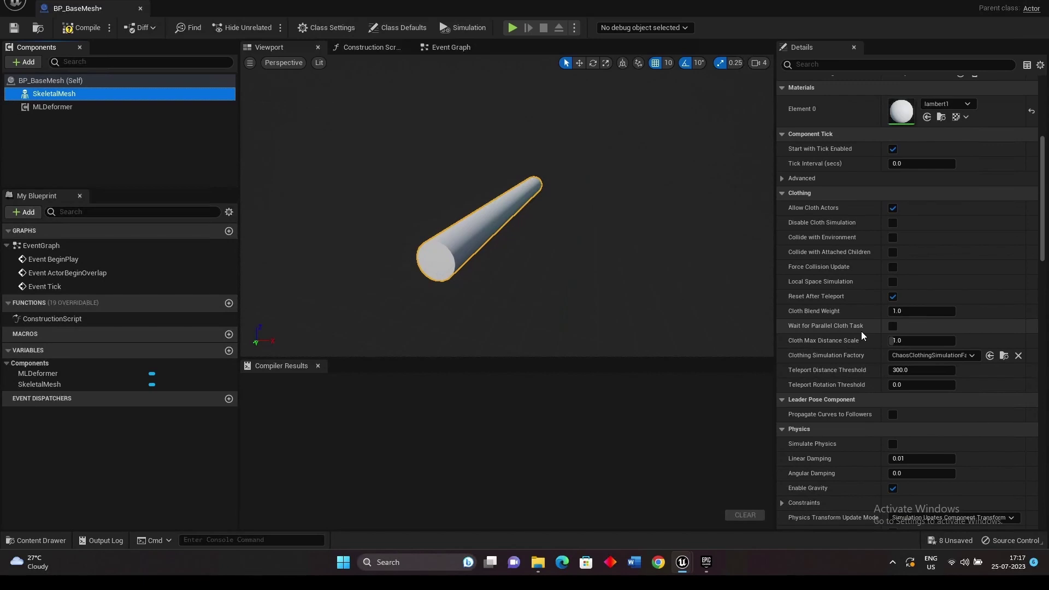
scroll(860, 332, down, 8)
scroll(861, 335, down, 6)
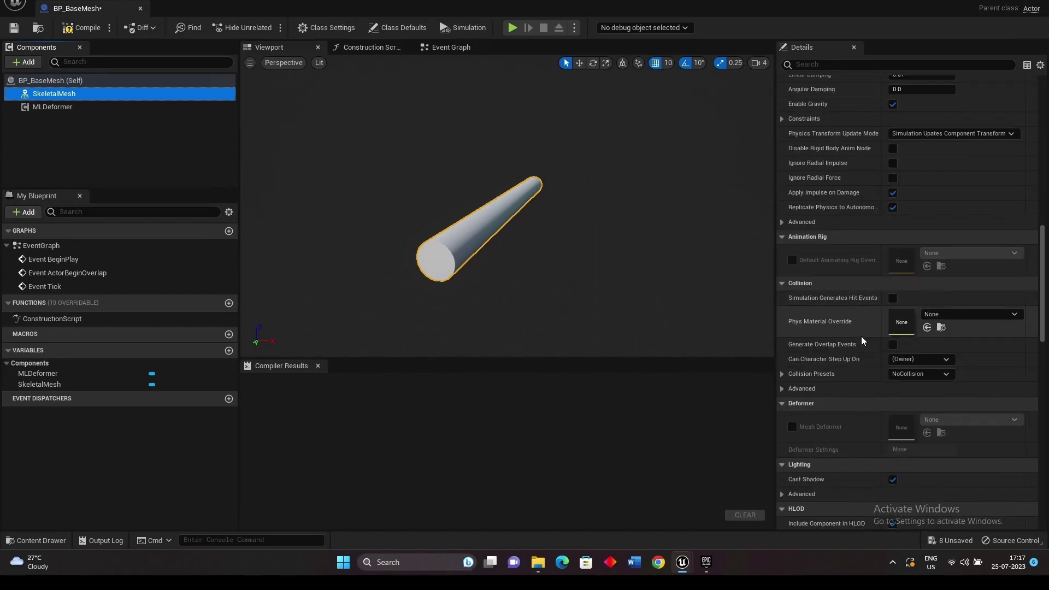
click(792, 429)
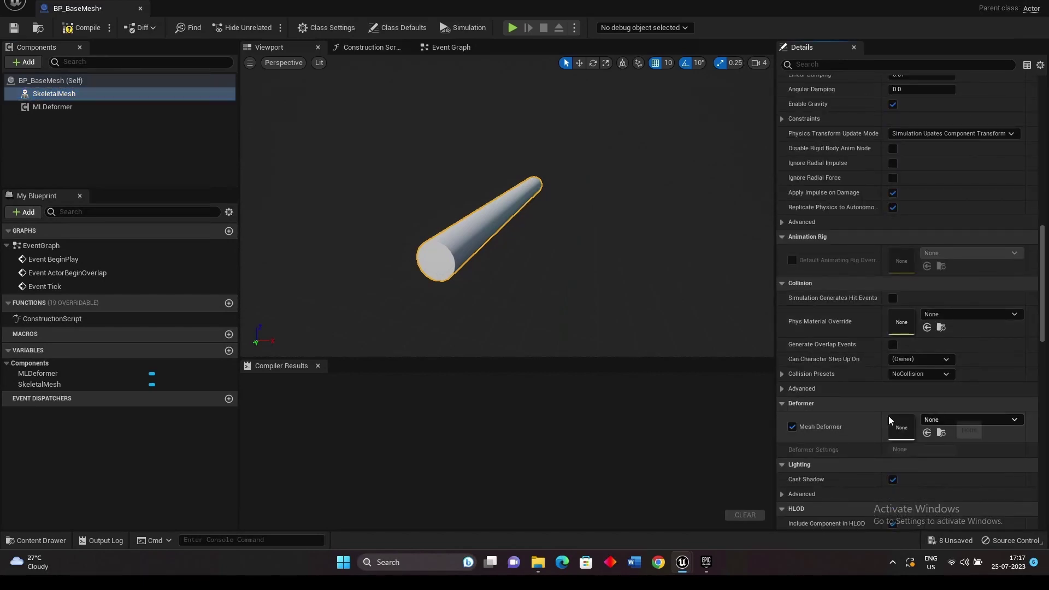
click(1004, 420)
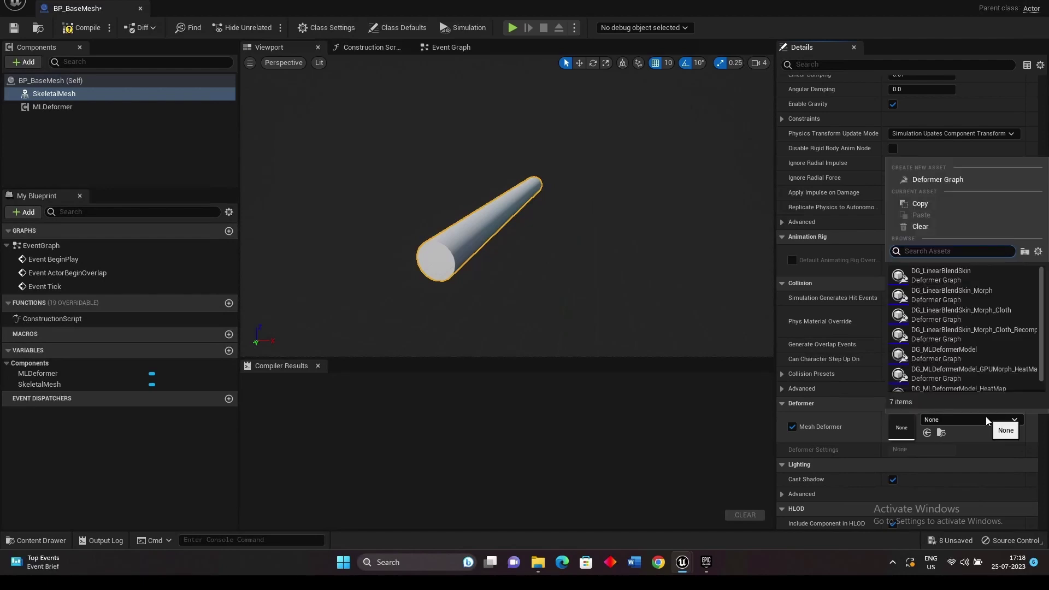
- Dock the BP_BaseMesh editor among the tabs and return to the Untitled level
drag(106, 10, 328, 10)
click(95, 12)
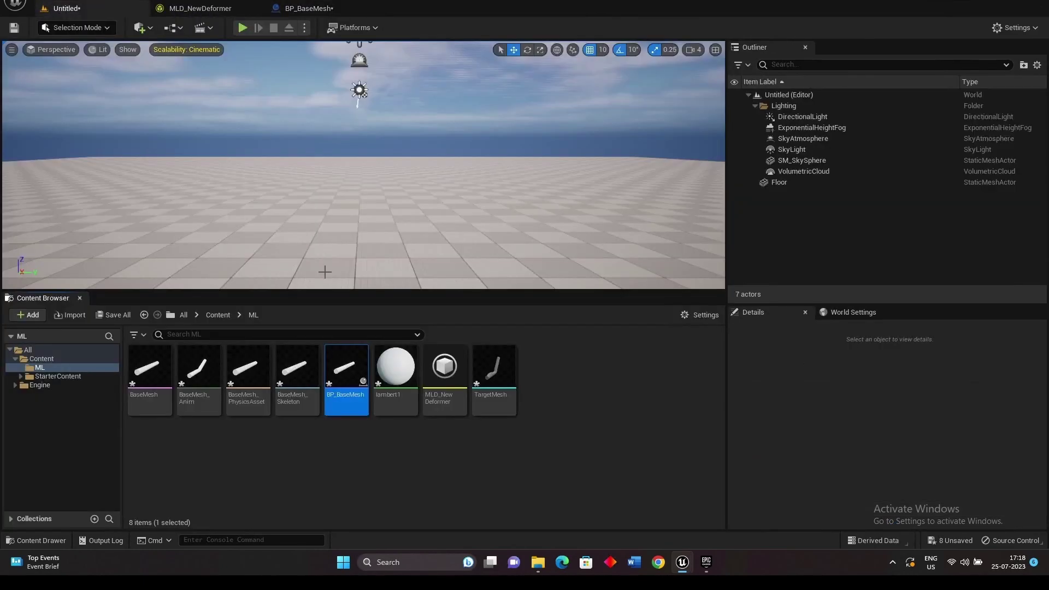
click(702, 316)
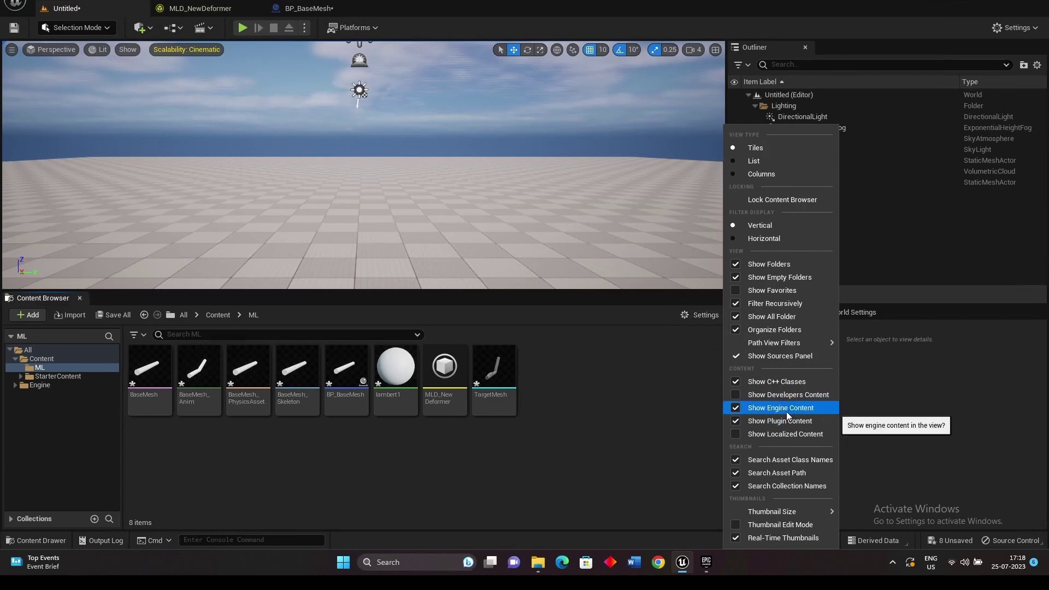
click(453, 440)
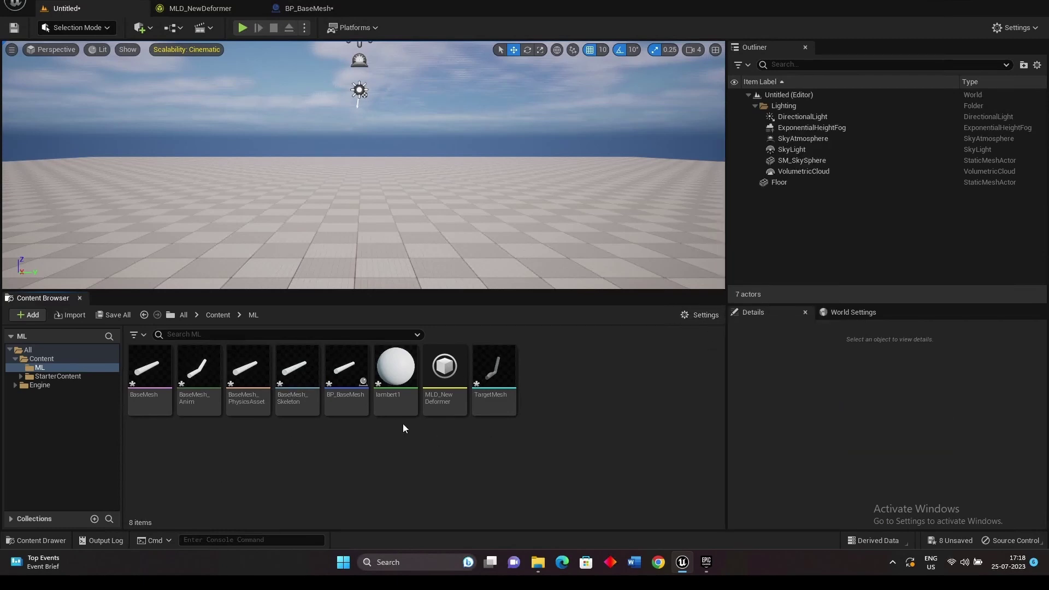
- Browse Engine > Plugins > ML Deformer Framework Content > Deformers and select DG_MLDeformerModel
click(15, 385)
click(21, 411)
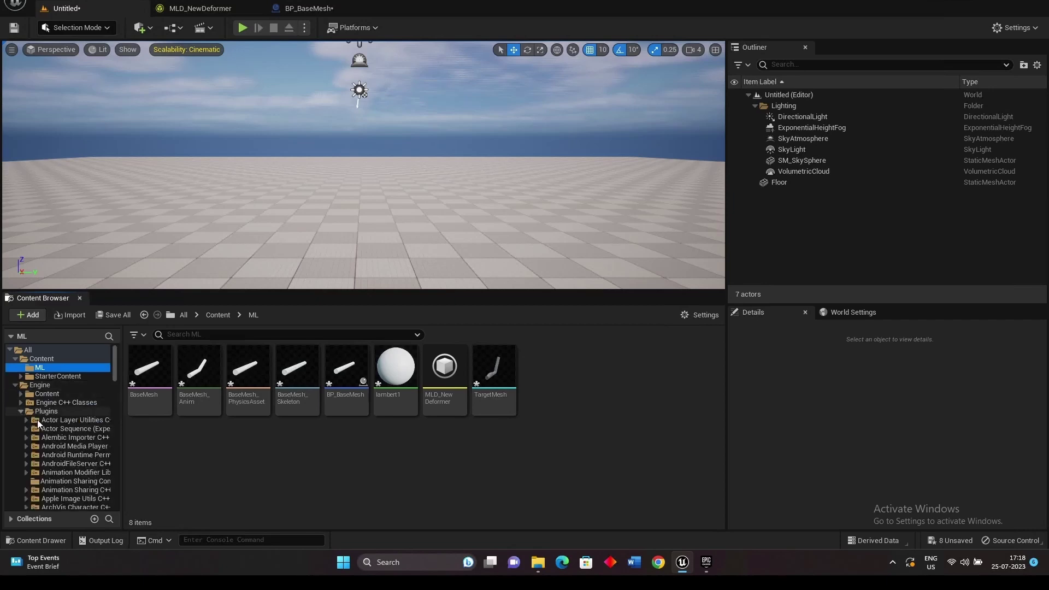
scroll(60, 466, down, 3)
scroll(59, 464, down, 15)
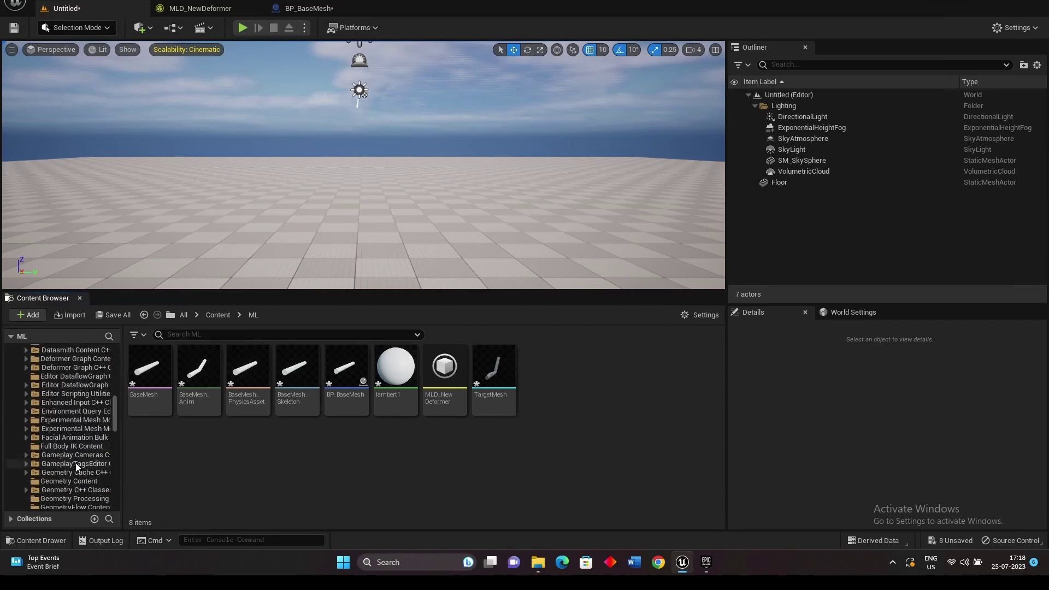
scroll(75, 463, down, 8)
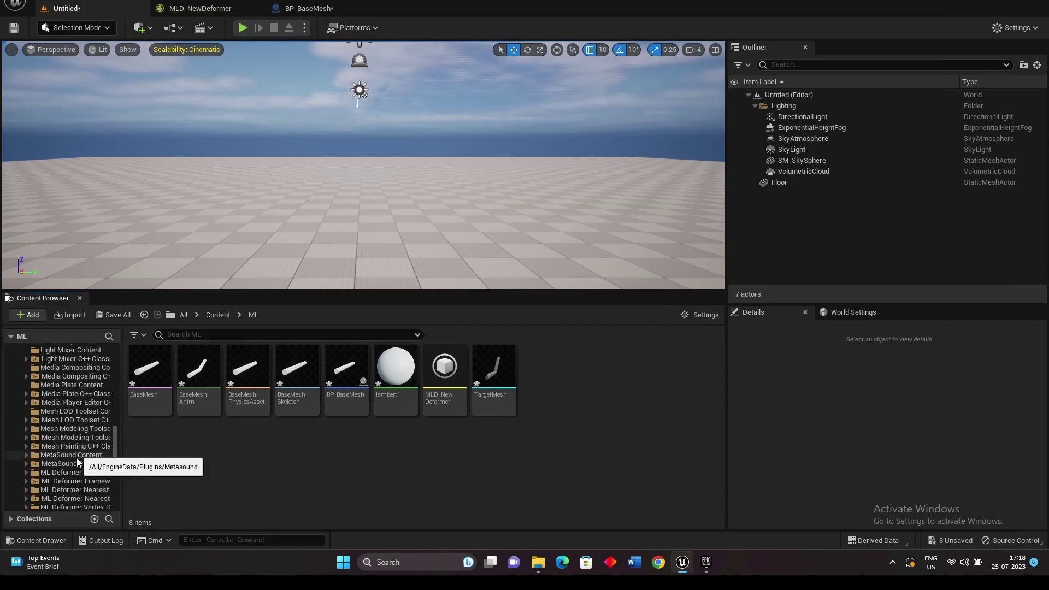
click(104, 473)
double_click(149, 365)
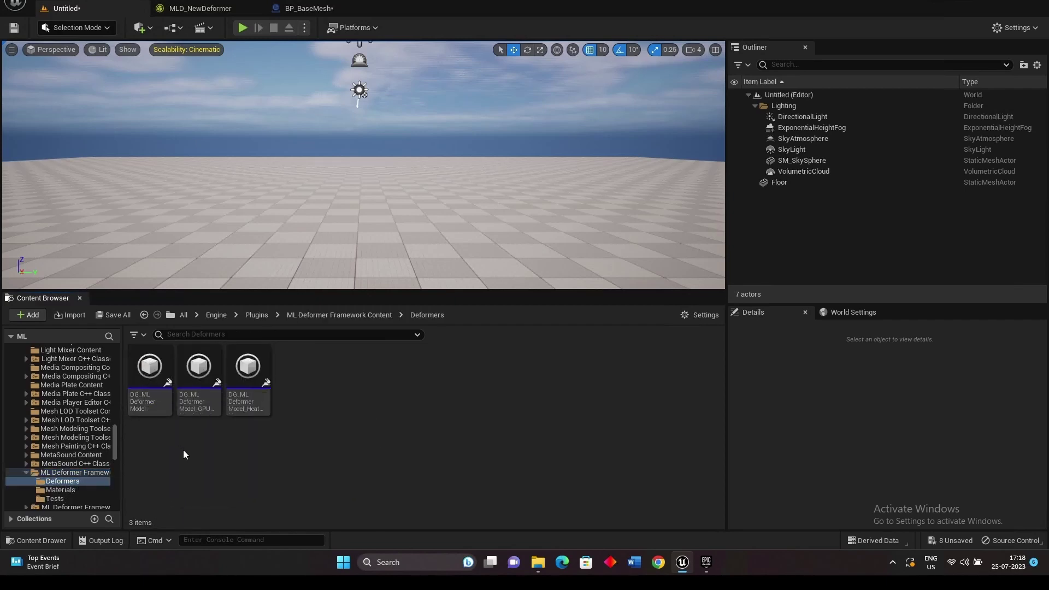
click(151, 370)
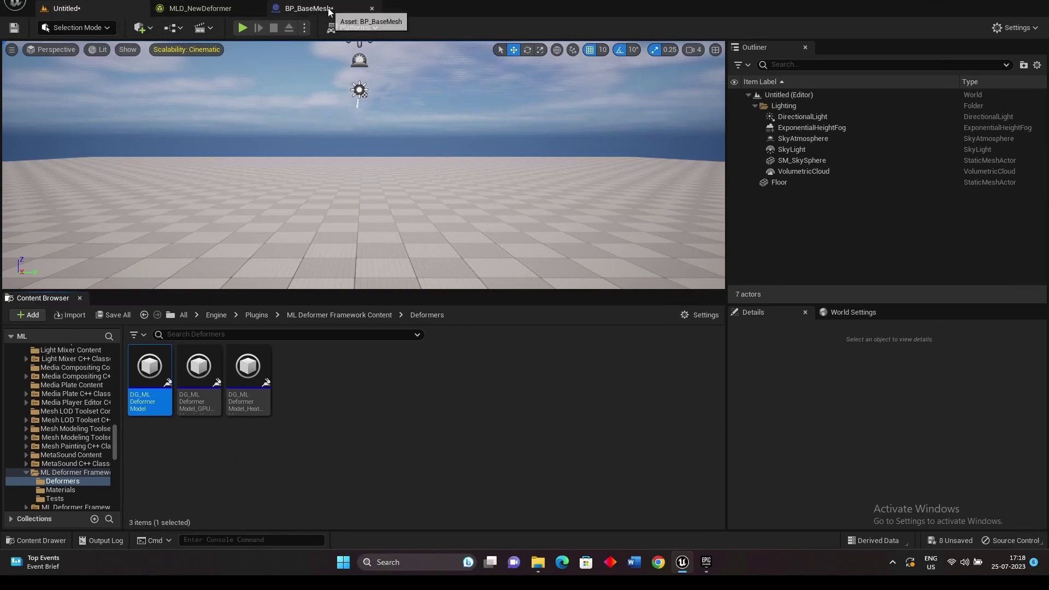
- In BP_BaseMesh, set SkeletalMesh's Mesh Deformer to DG_MLDeformerModel after searching 'ml'
click(308, 8)
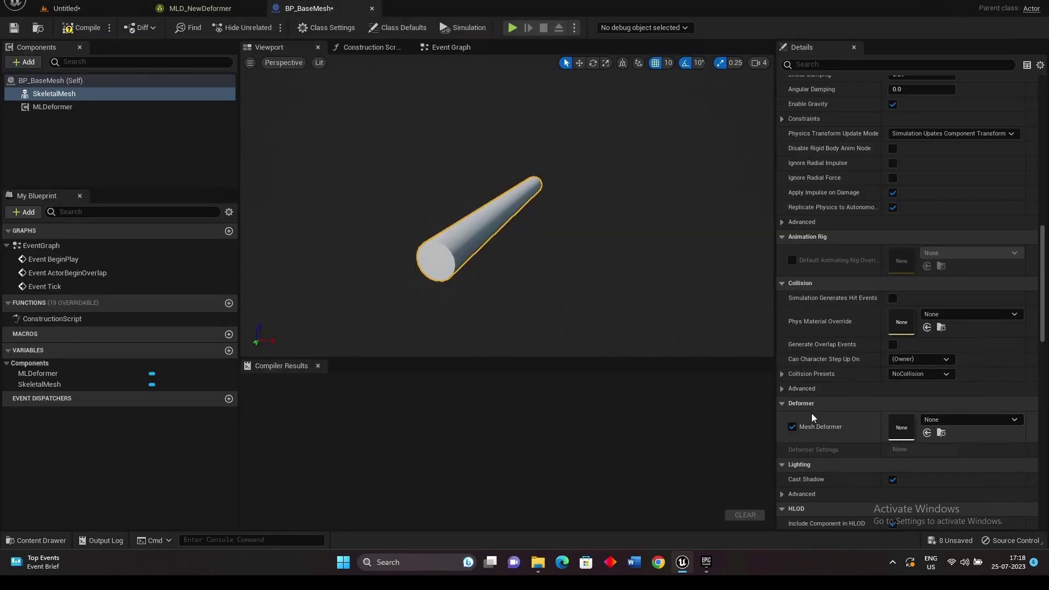
click(1015, 419)
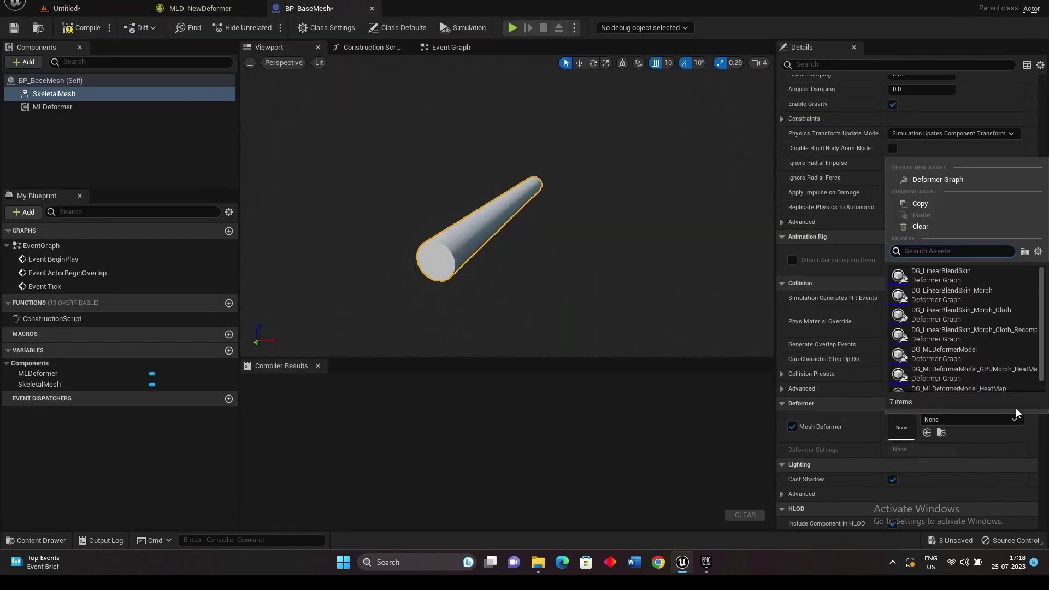
text(ml)
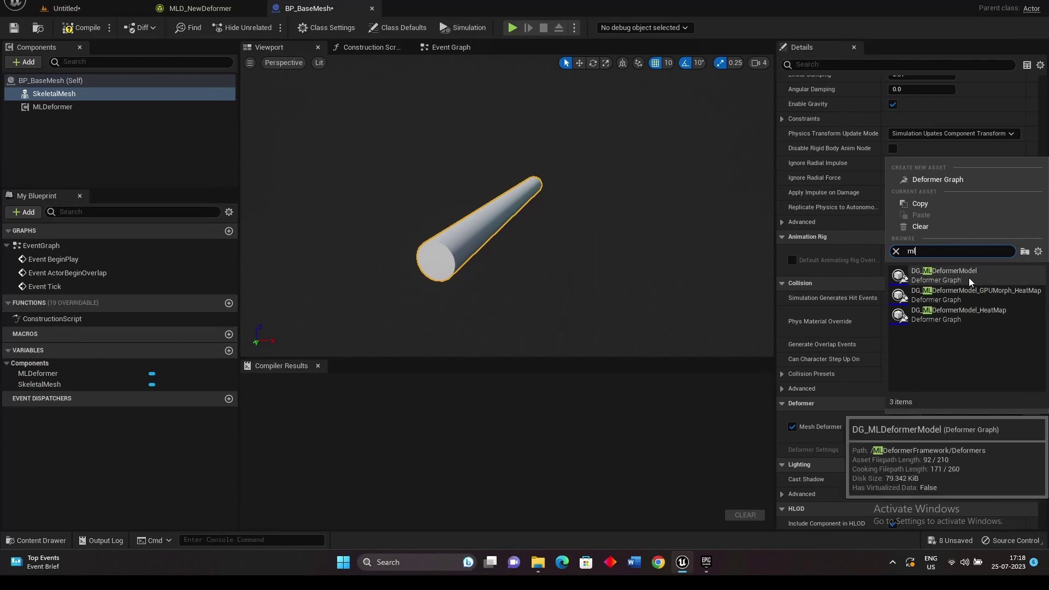
click(969, 278)
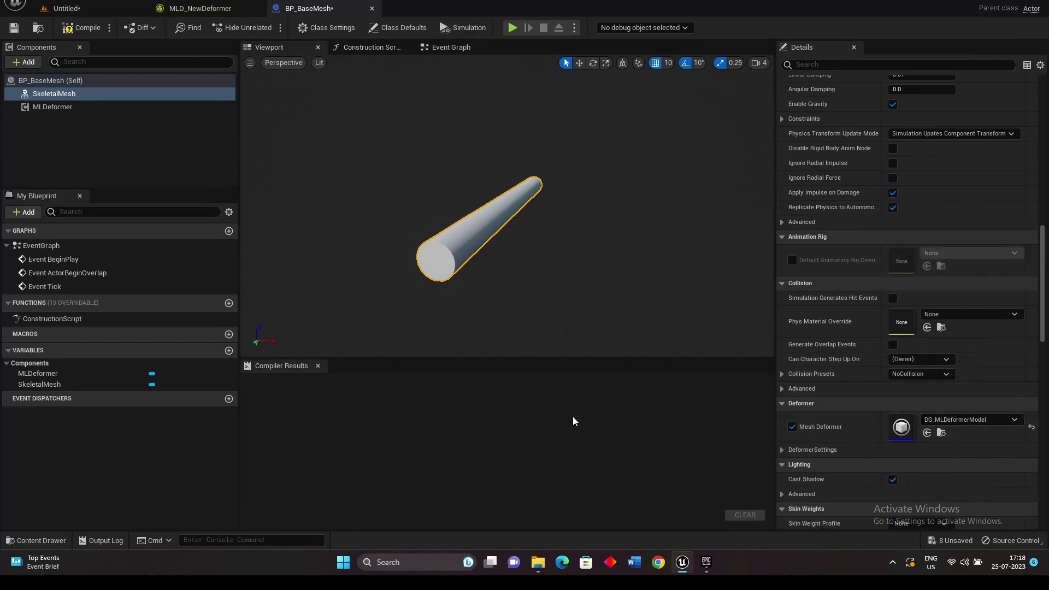
scroll(913, 367, up, 6)
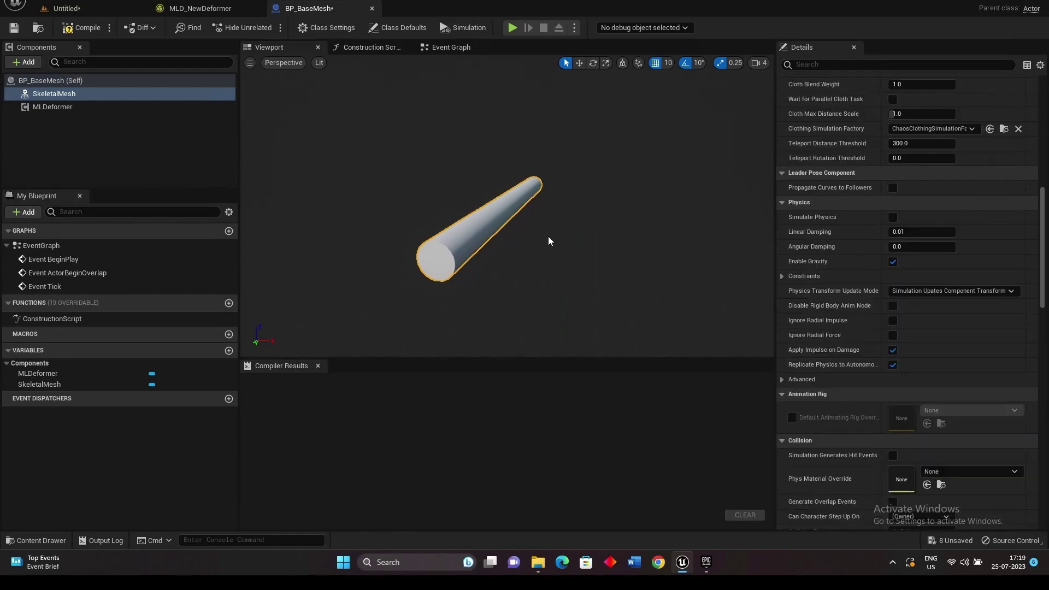
scroll(868, 238, up, 20)
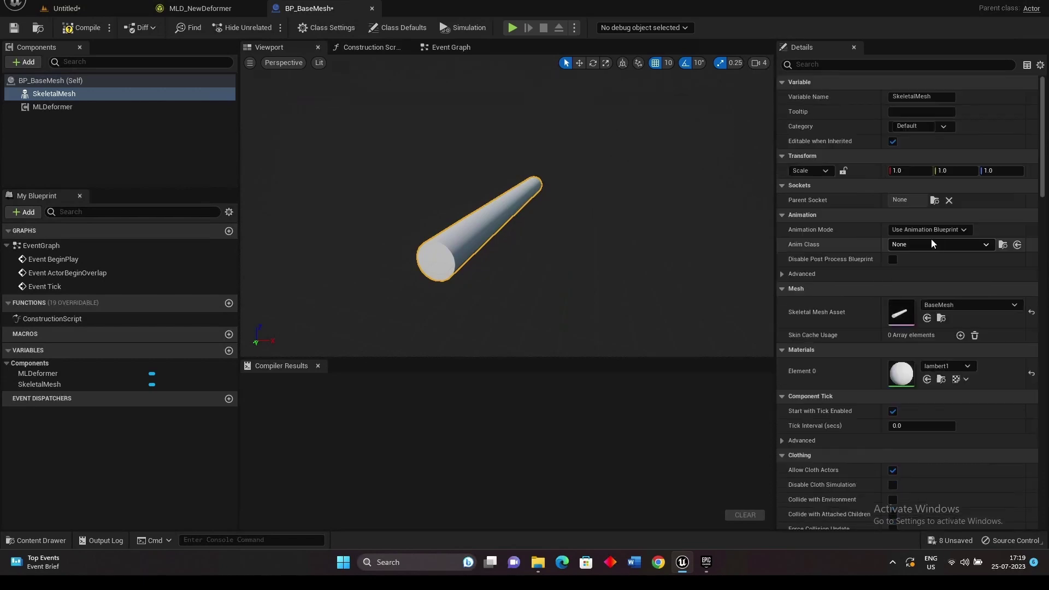
- Preview BaseMesh_Anim on the tube by setting Animation Mode to Use Animation Asset
click(965, 230)
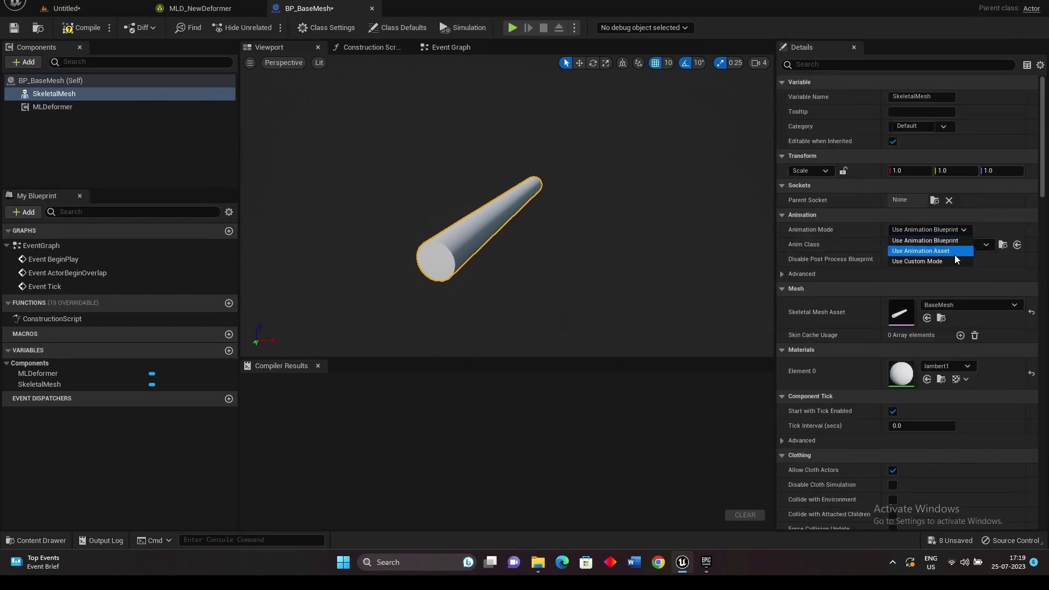
click(955, 254)
click(1014, 246)
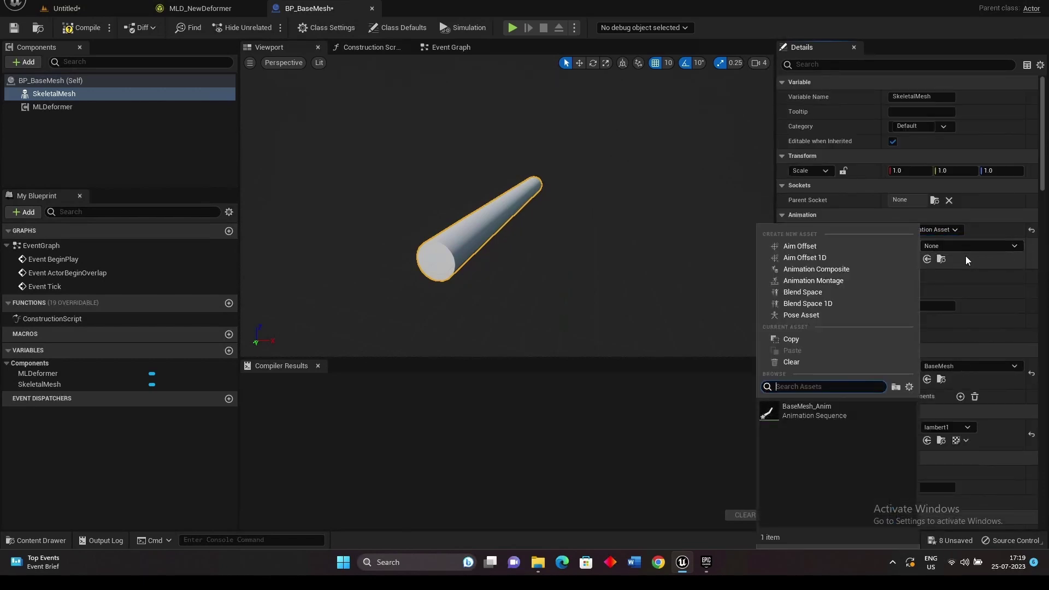
click(799, 411)
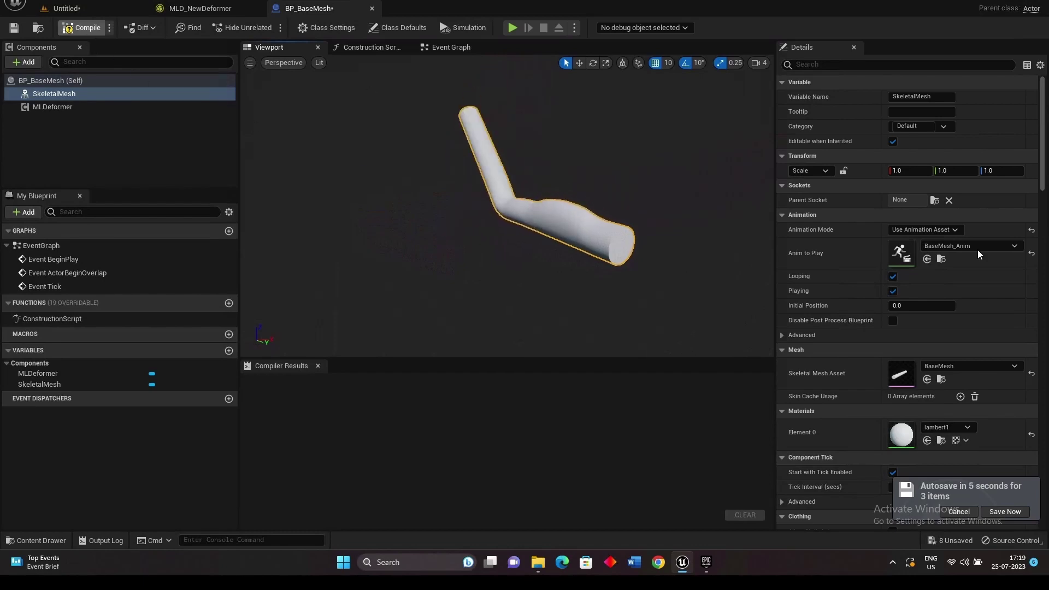
- Set Animation Mode back to Use Animation Blueprint, then compile and save BP_BaseMesh
click(949, 230)
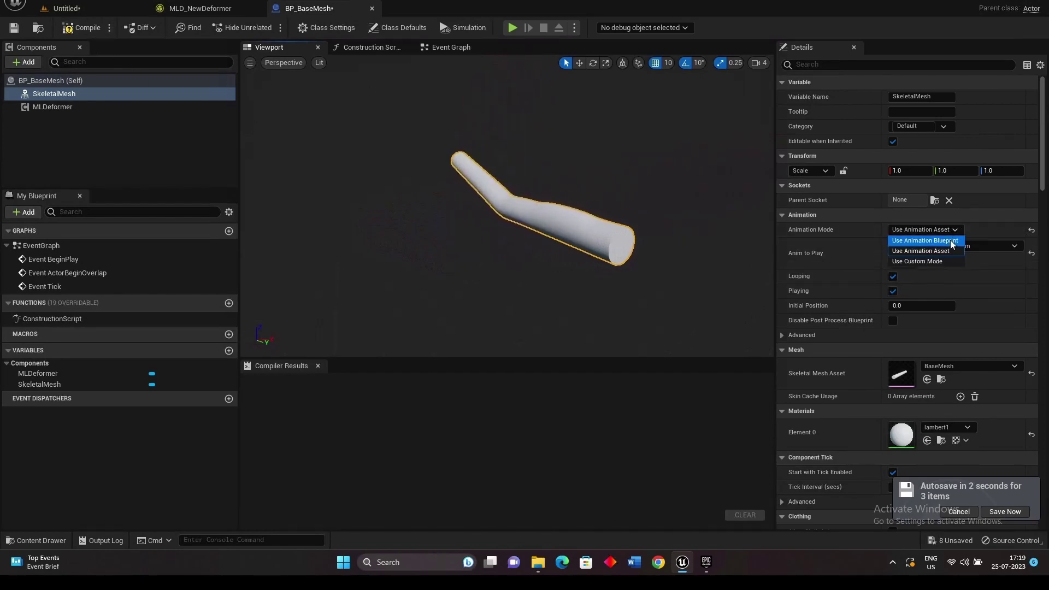
click(950, 241)
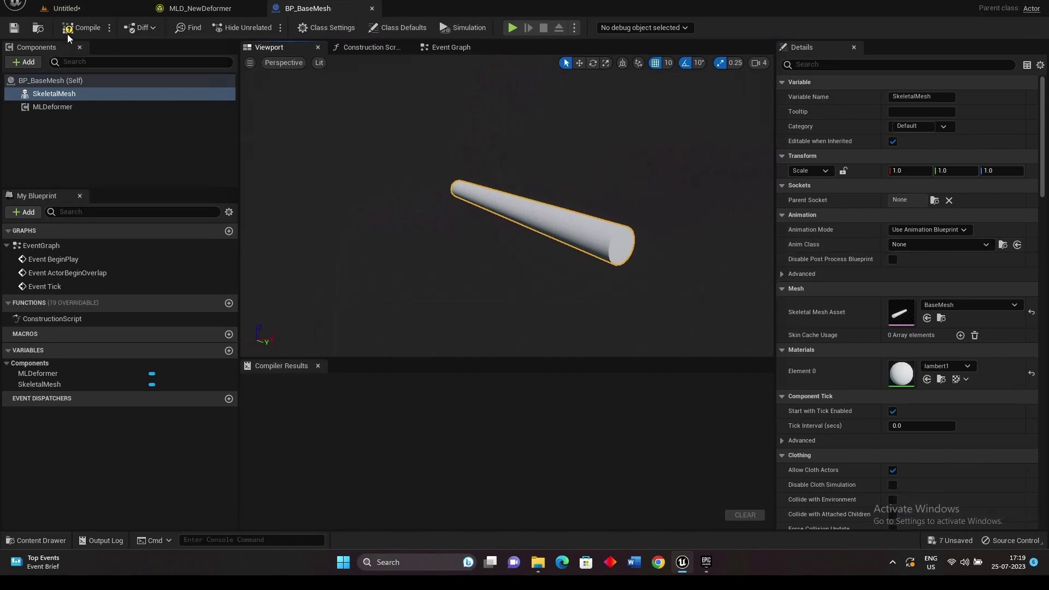
click(81, 31)
click(16, 28)
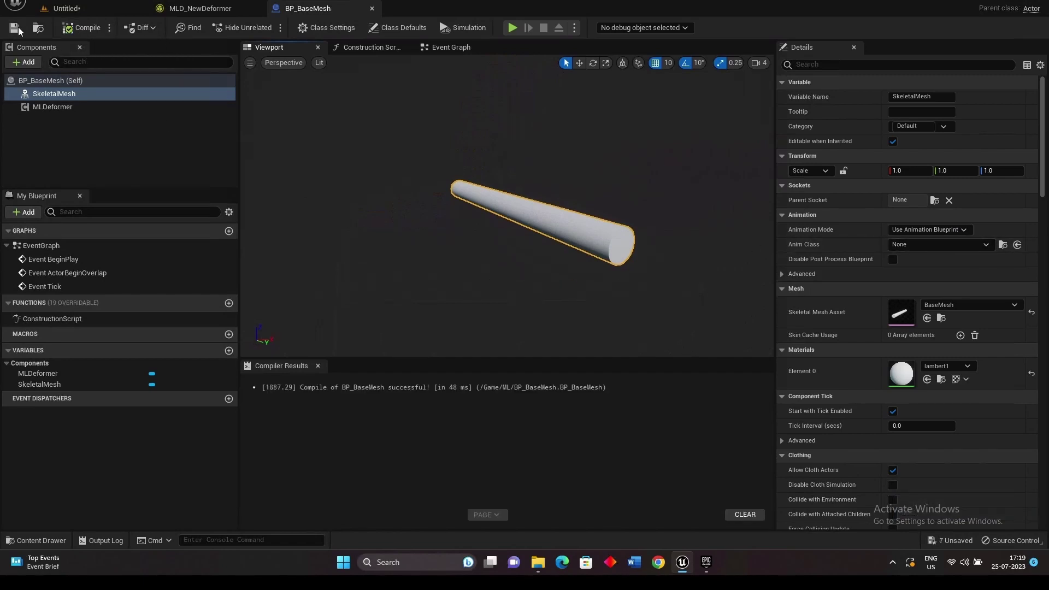
click(66, 8)
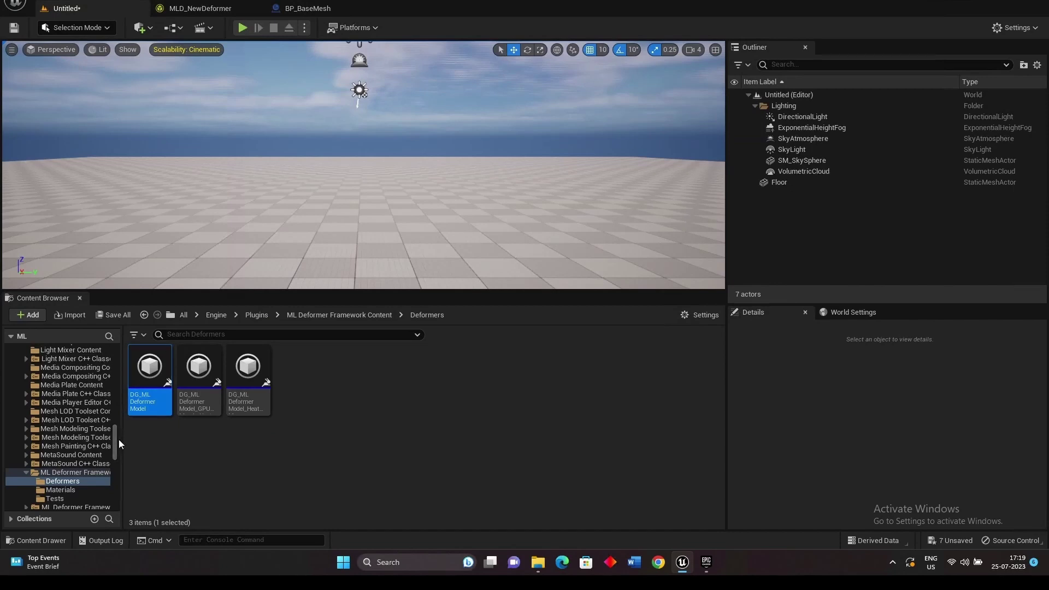
- In the ML folder, create a Control Rig from the BaseMesh skeletal mesh
drag(115, 442, 82, 363)
click(44, 369)
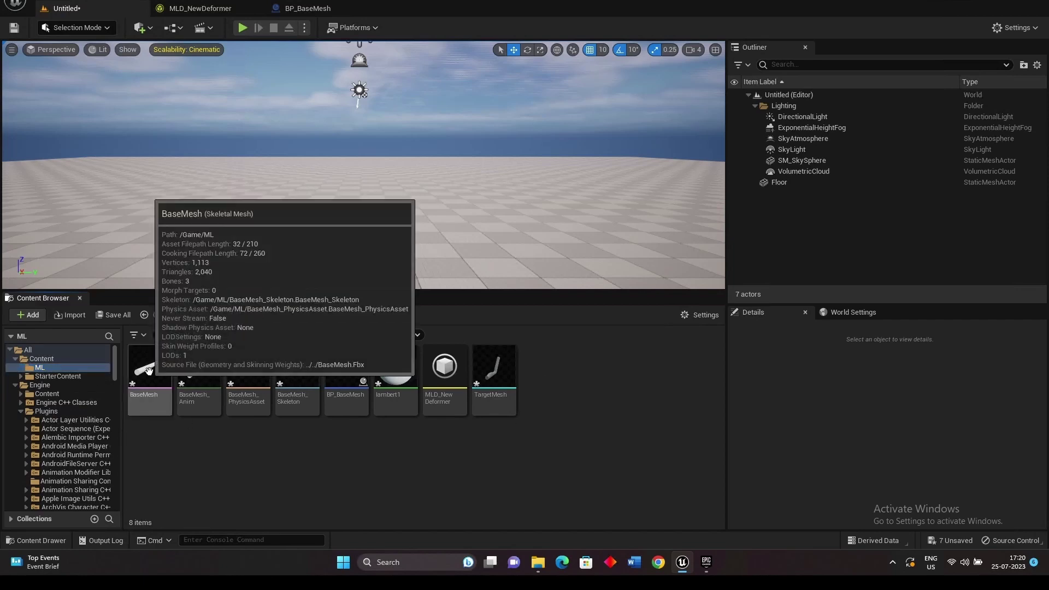
right_click(149, 383)
mouse_move(217, 33)
mouse_move(186, 22)
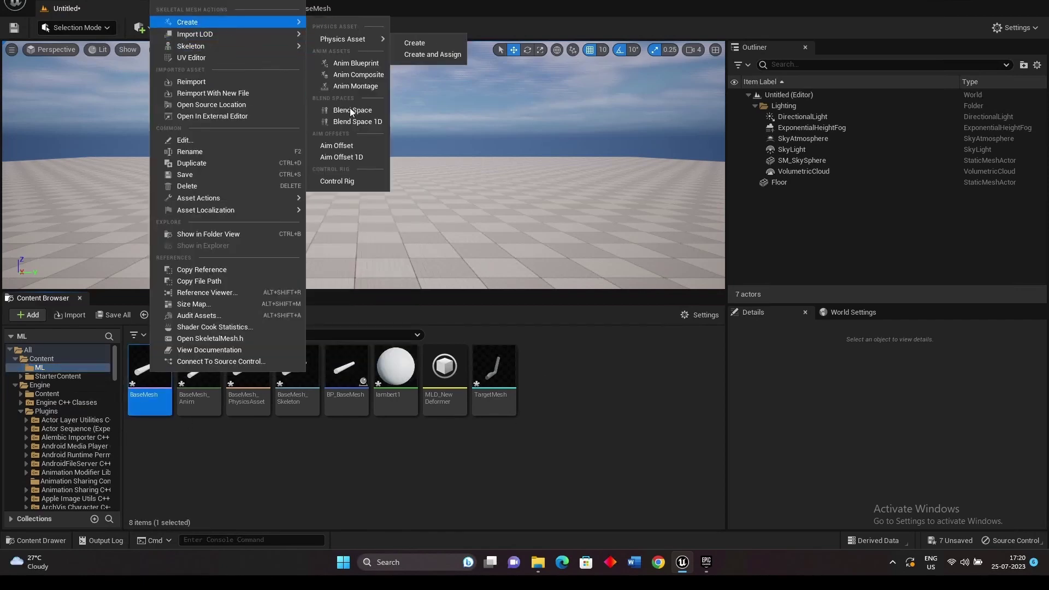
click(340, 179)
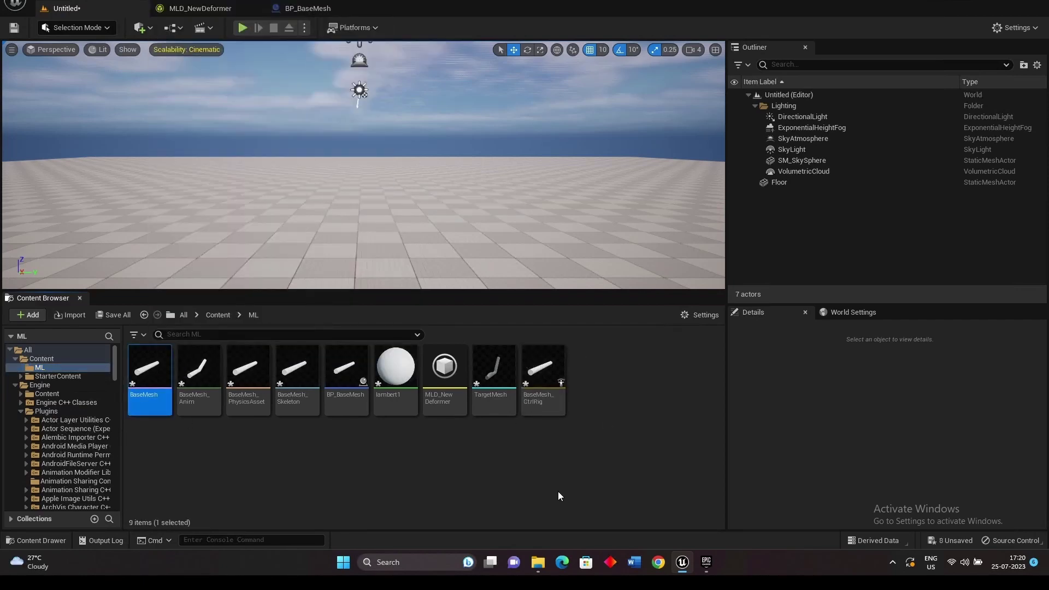
- Open BaseMesh_CtrlRig and set joint1_ctrl's shape transform scale to 50
double_click(546, 381)
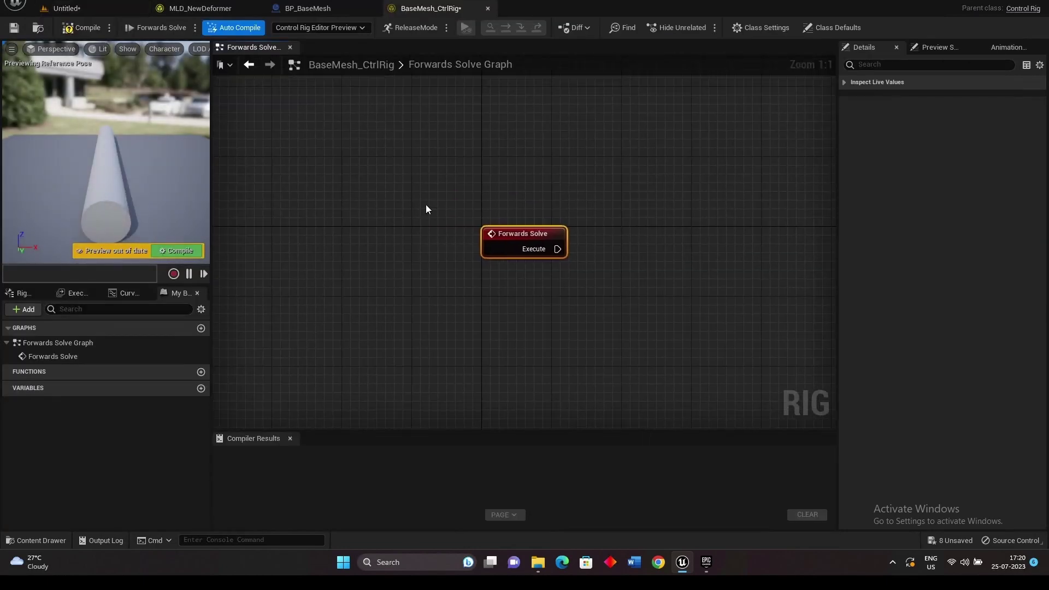
click(20, 293)
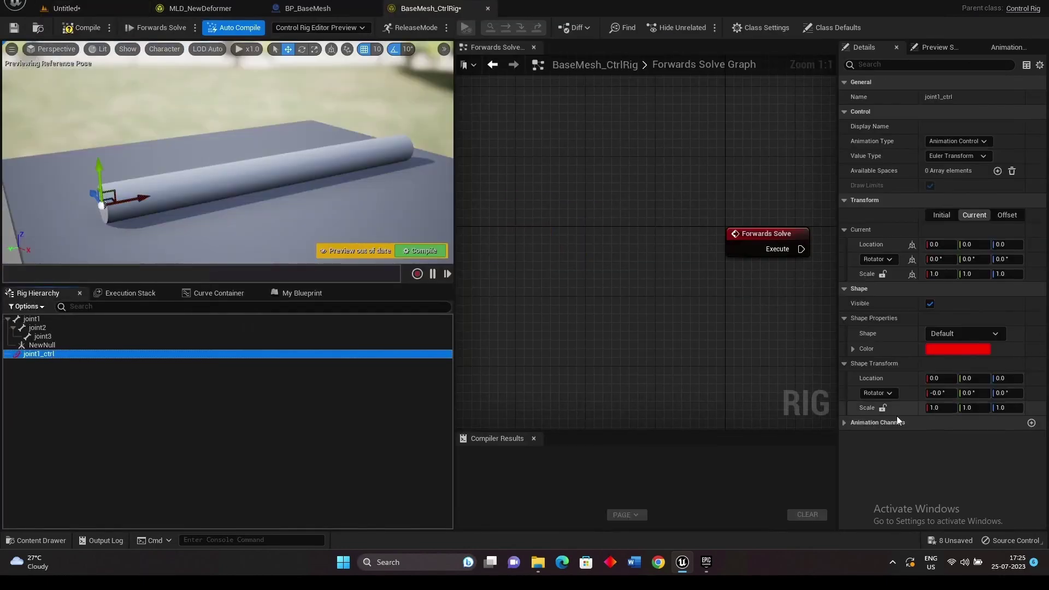
click(941, 408)
click(941, 408)
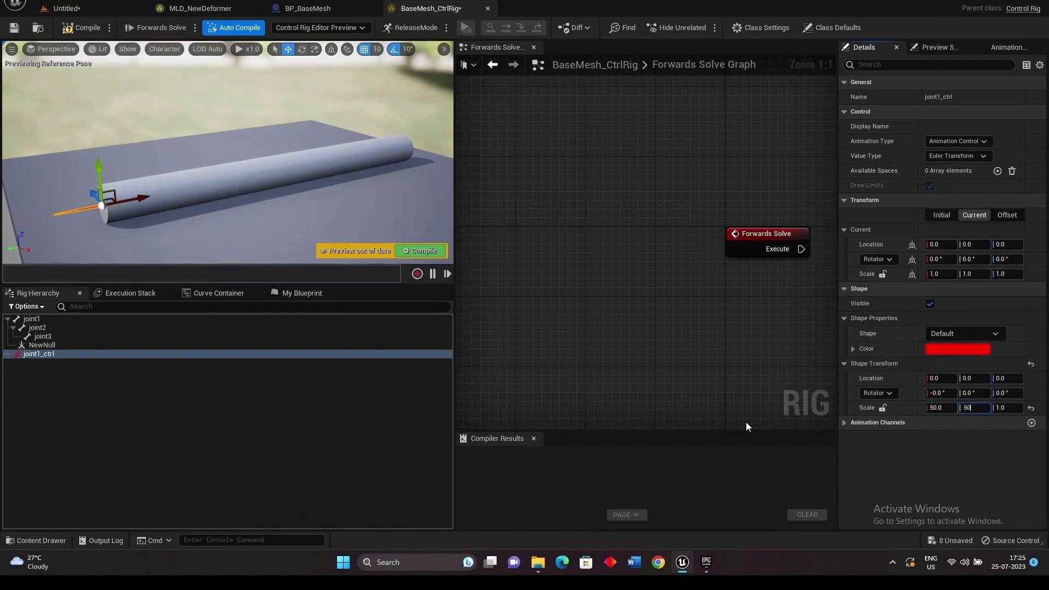
key(Tab)
text(50)
key(Return)
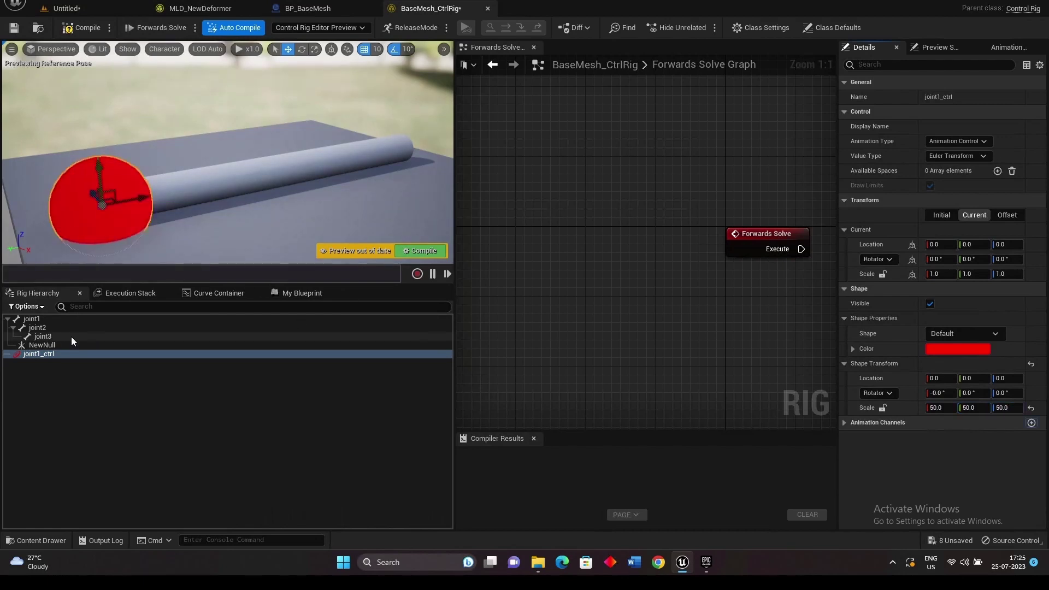
- Add a control for the joint2 bone and parent joint2_ctrl under joint1_ctrl
right_click(40, 327)
mouse_move(85, 55)
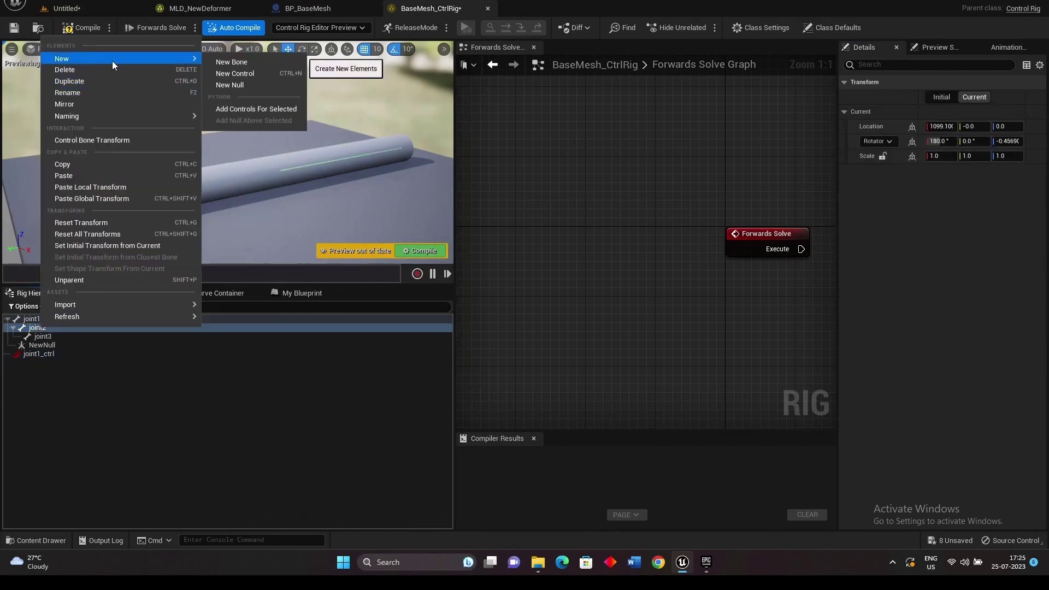
click(256, 109)
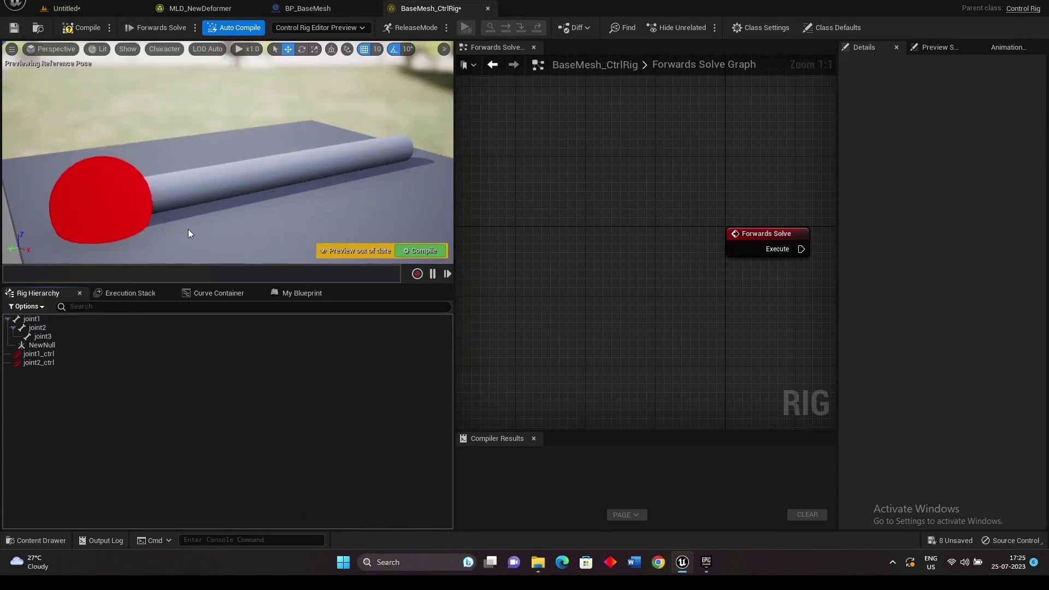
click(39, 363)
drag(44, 360, 57, 355)
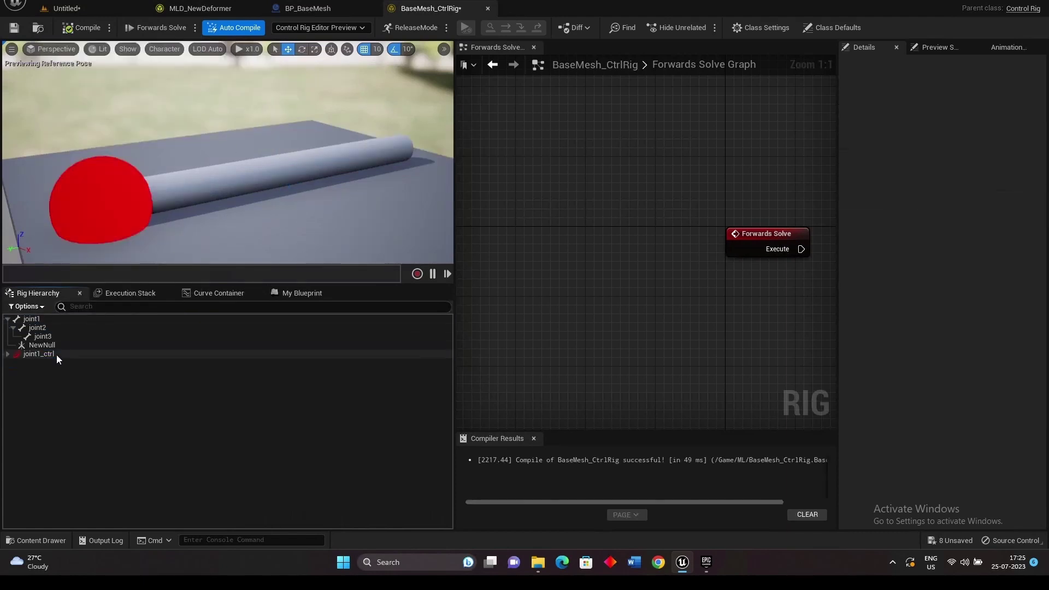
click(51, 354)
click(42, 362)
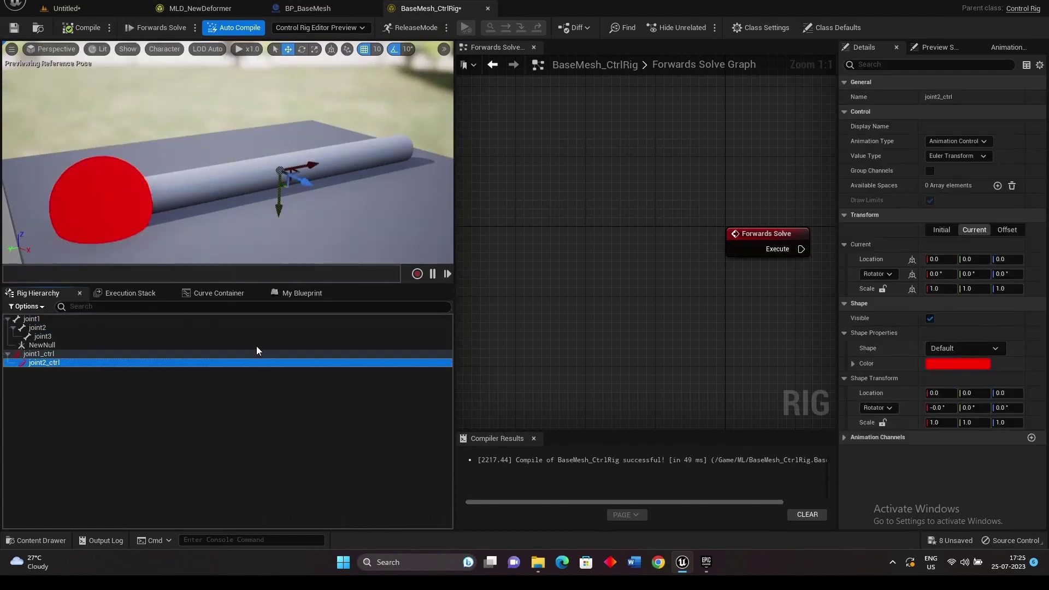
- Set joint2_ctrl's shape transform scale to 50 on X, Y and Z
click(939, 422)
text(50)
key(Tab)
text(50)
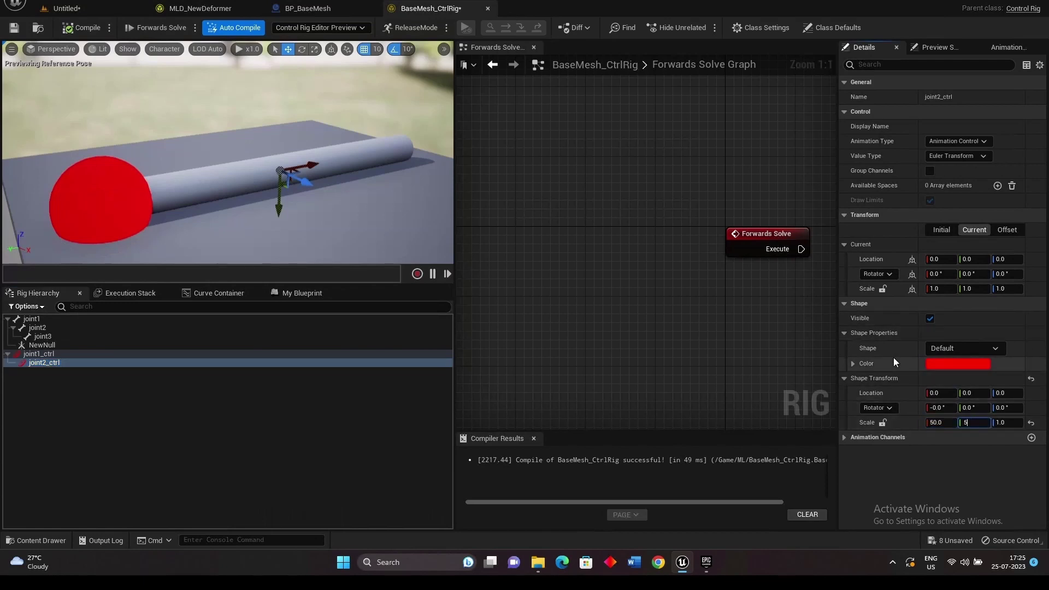
key(Tab)
text(50)
key(Tab)
key(Return)
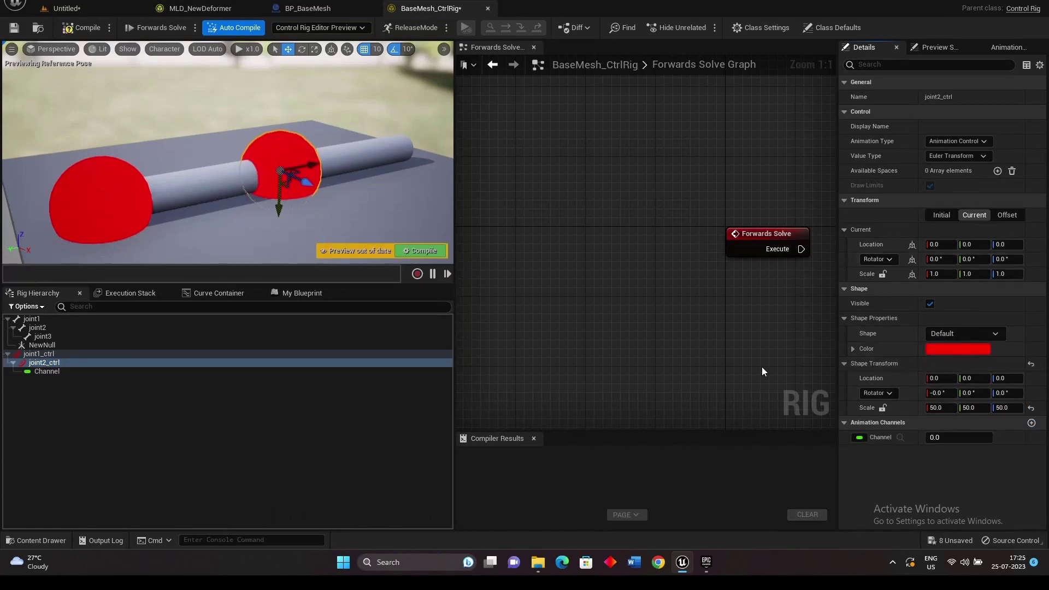
- Change the shape of both joint2_ctrl and joint1_ctrl to Sphere_Thick
click(987, 332)
scroll(970, 273, down, 6)
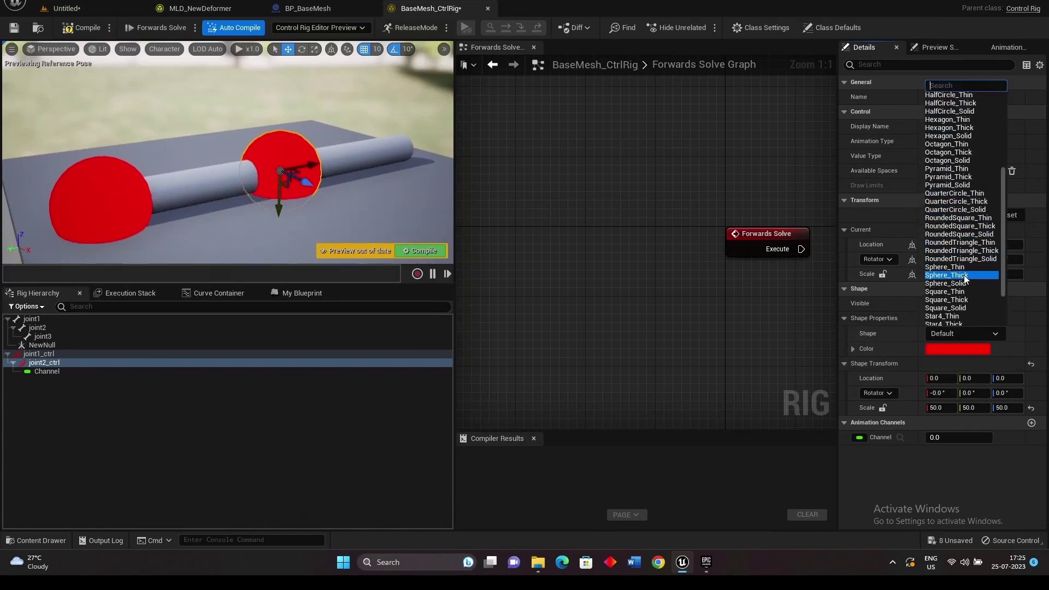
click(964, 275)
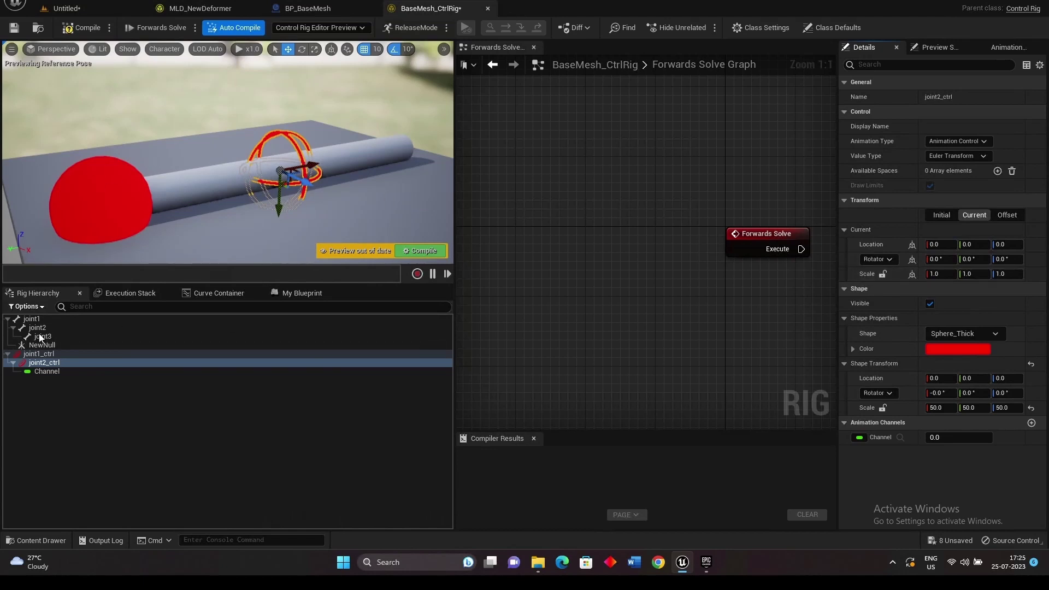
click(39, 354)
click(970, 333)
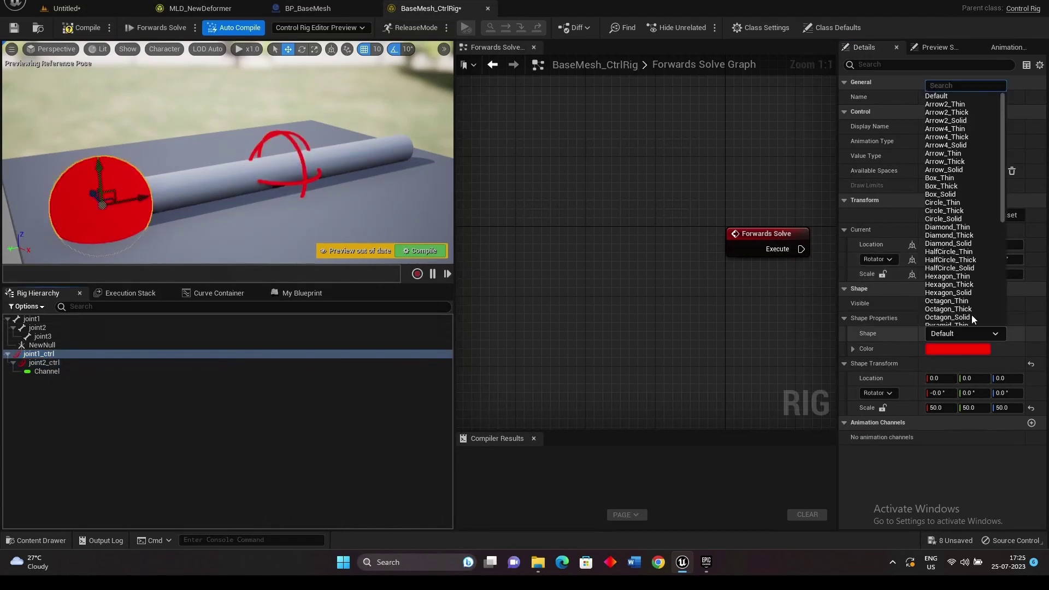
scroll(956, 254, down, 9)
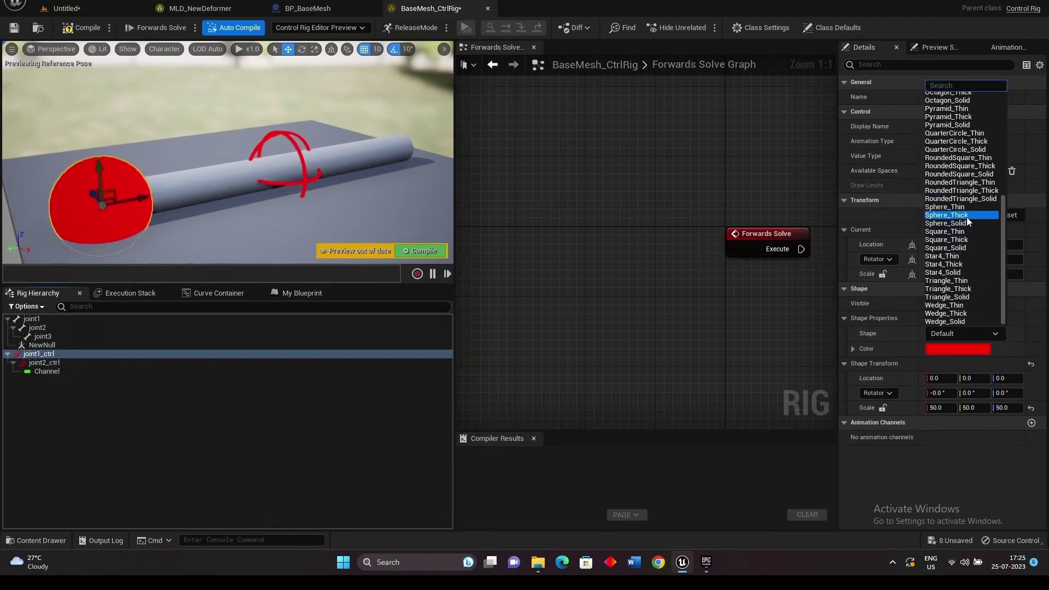
click(965, 215)
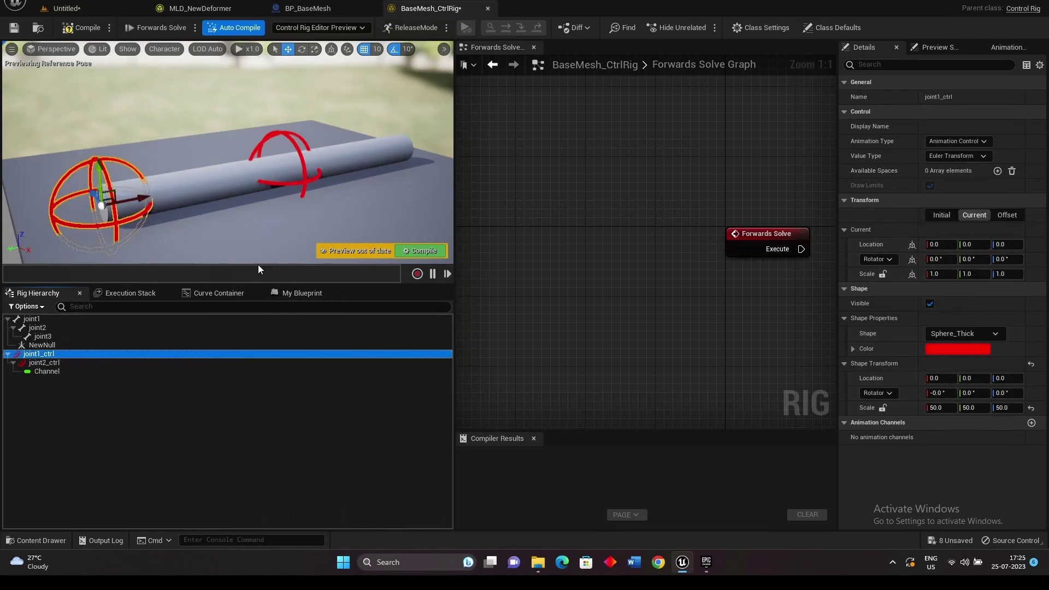
- Test-rotate joint2_ctrl and undo it, then drag joint1_ctrl into the Forwards Solve graph
right_drag(590, 270, 547, 203)
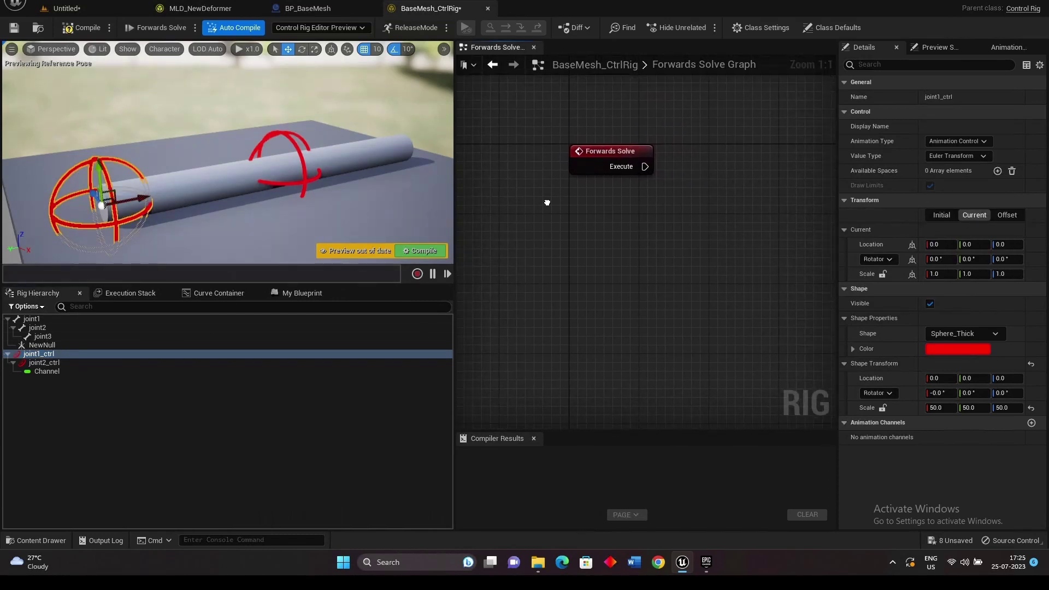
click(295, 145)
key(e)
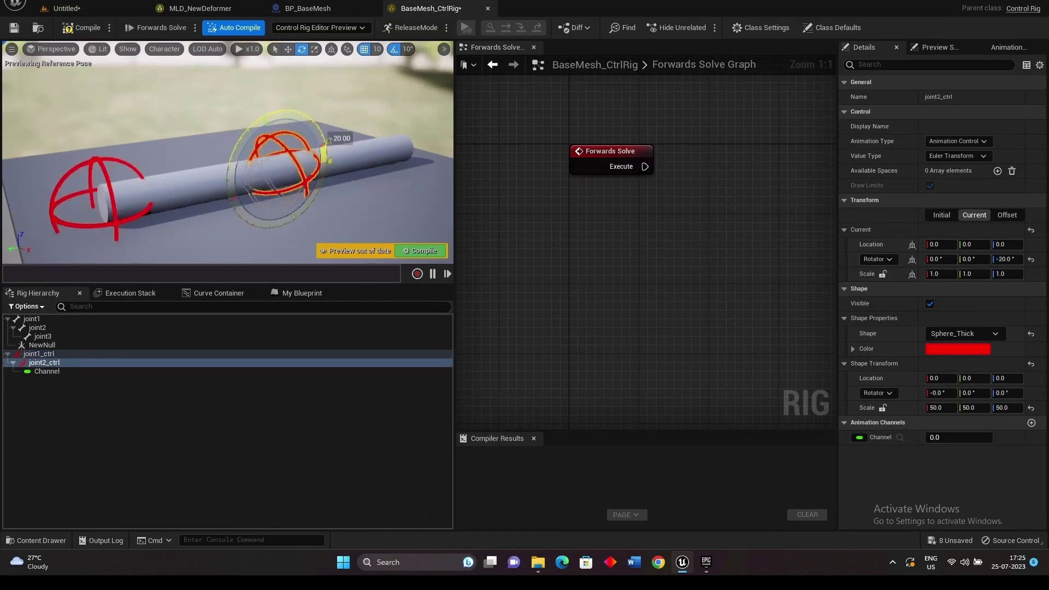
drag(254, 135, 248, 134)
key(ctrl+z)
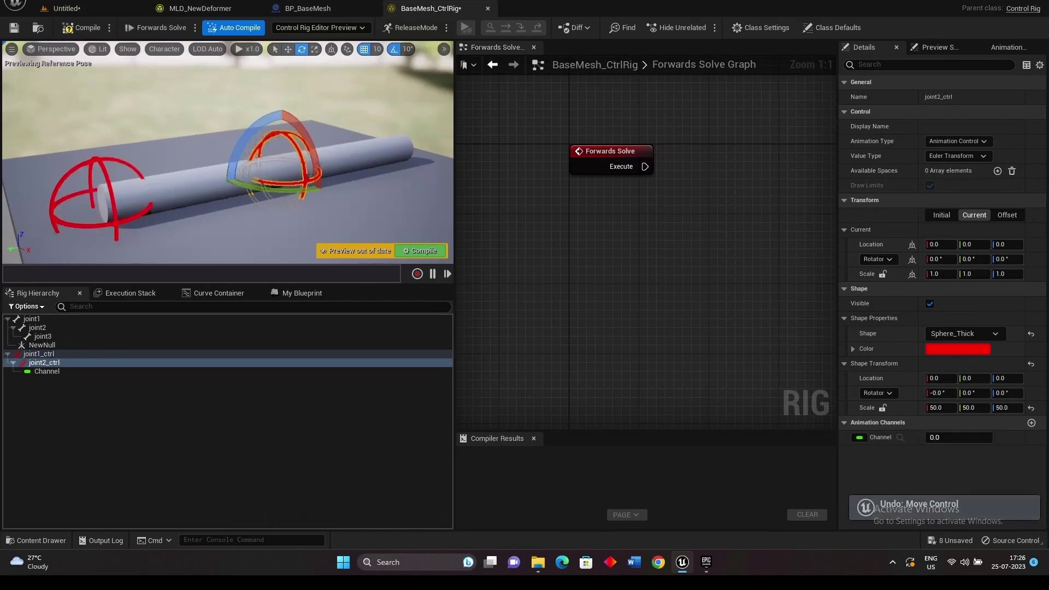
right_drag(646, 234, 626, 213)
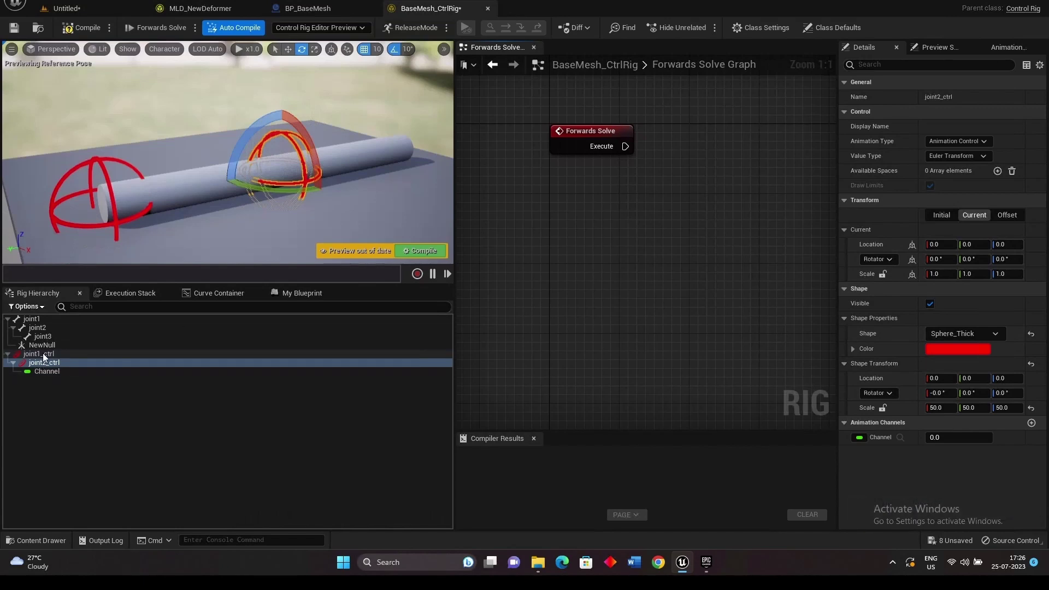
drag(43, 355, 537, 269)
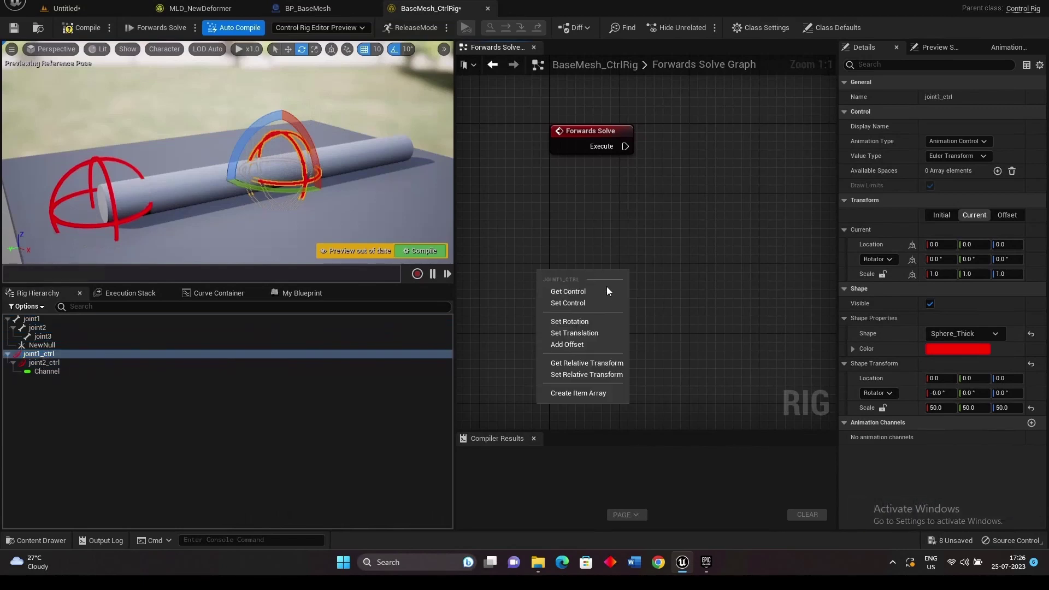
- Add joint1_ctrl Get Transform and joint1 Set Transform - Bone nodes, wired to Forwards Solve
click(585, 293)
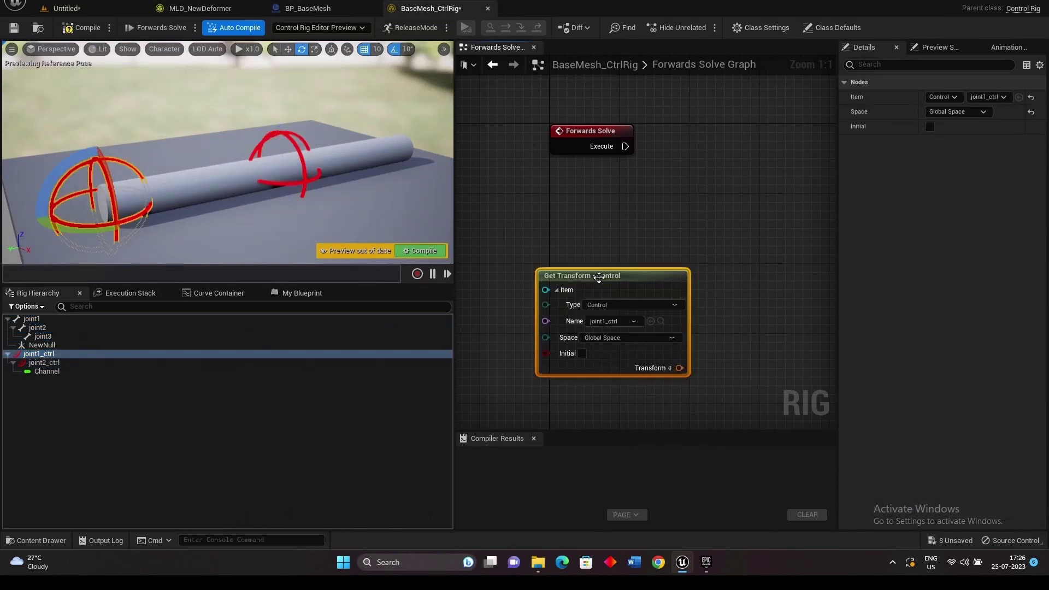
right_drag(646, 222, 547, 251)
drag(33, 319, 726, 153)
click(690, 228)
right_drag(644, 294, 669, 245)
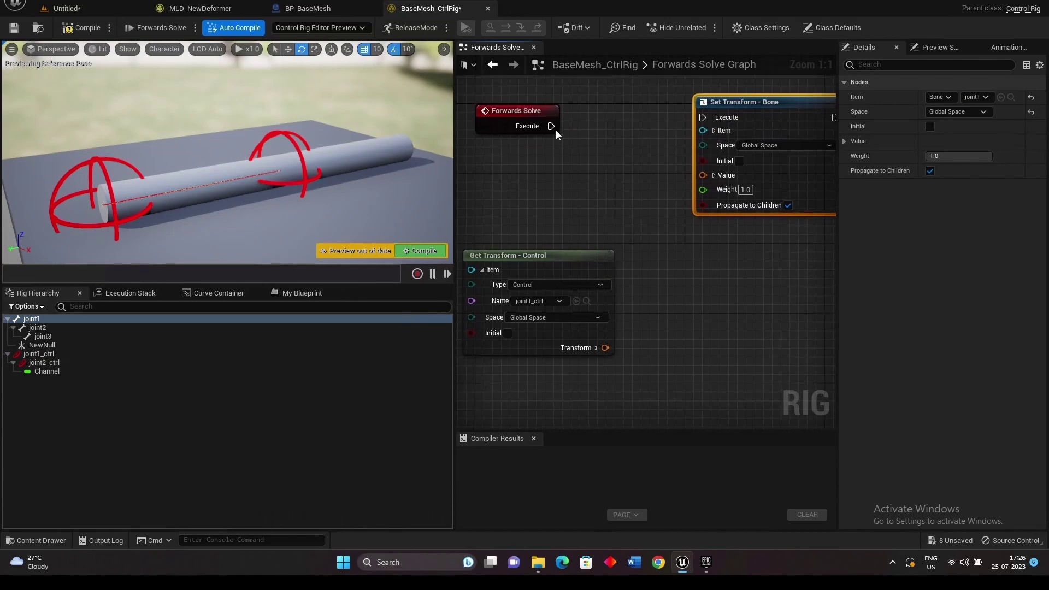
drag(552, 126, 704, 119)
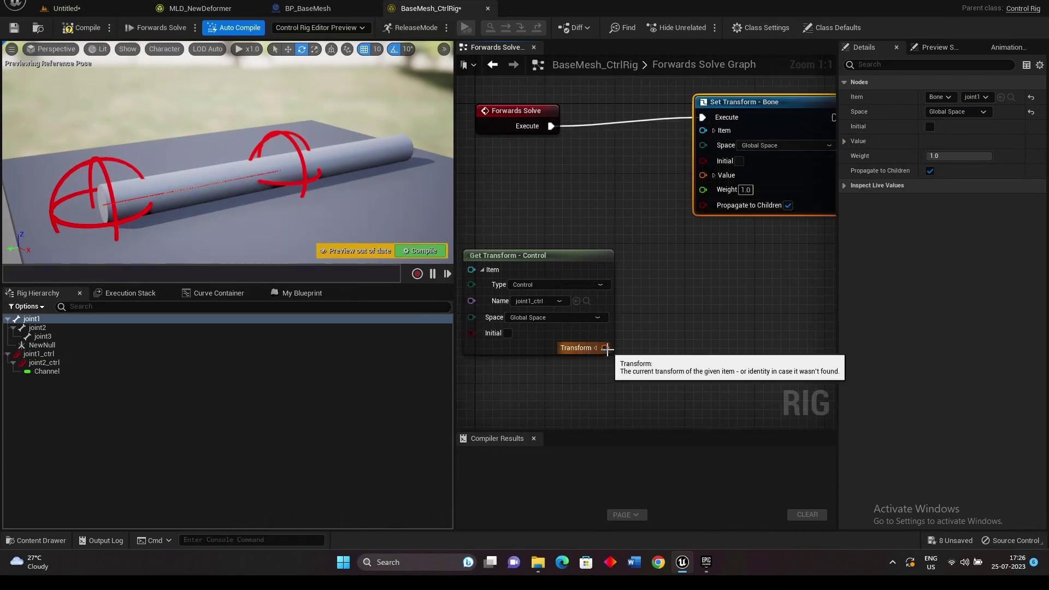
drag(605, 347, 703, 175)
- Test-move and rotate joint1_ctrl with undos, then add a Get Transform node for joint2_ctrl
click(711, 300)
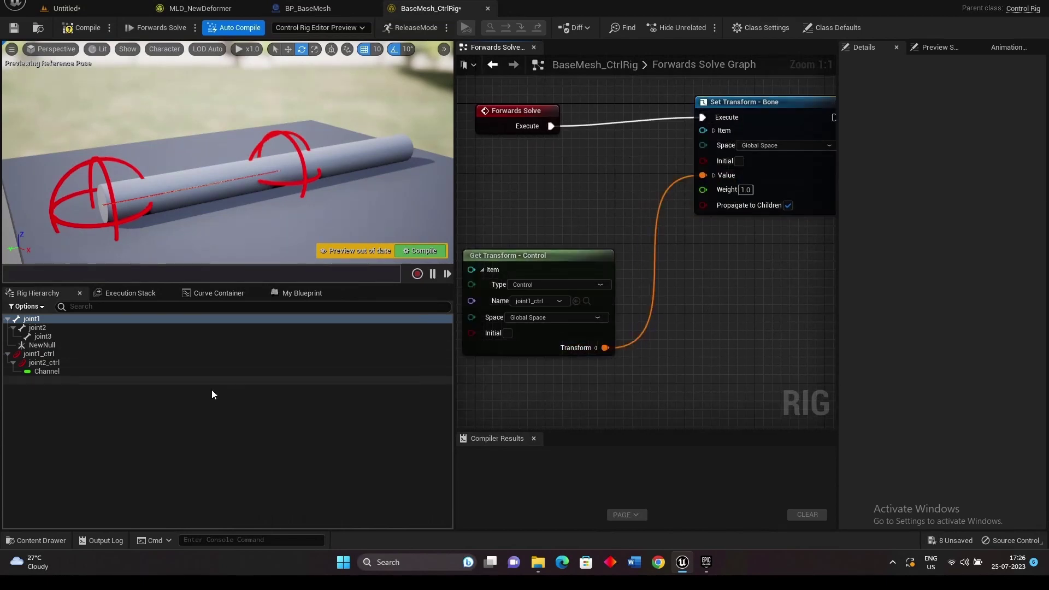
click(101, 160)
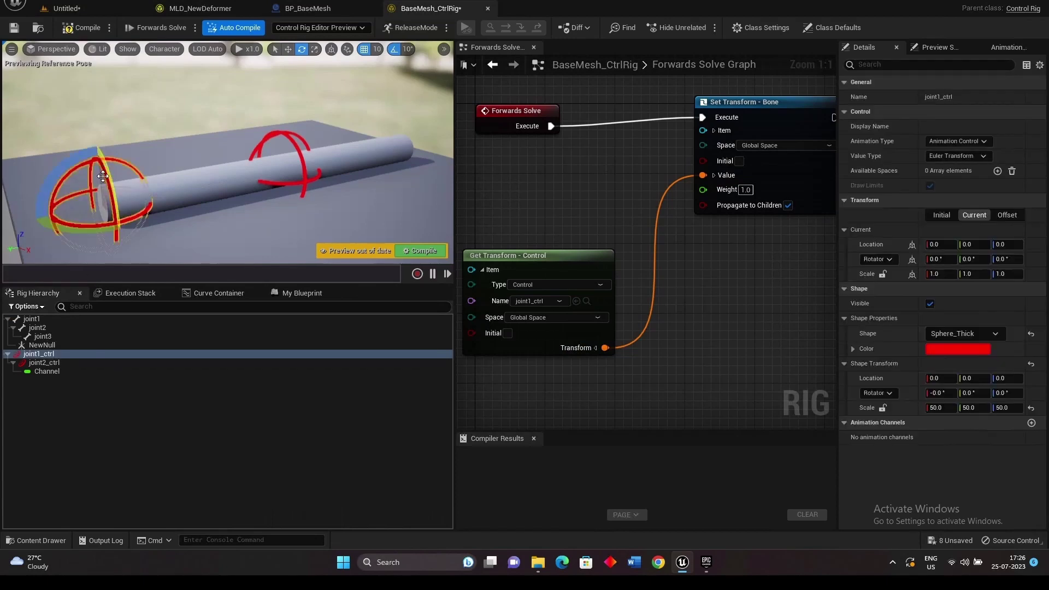
drag(99, 167, 99, 144)
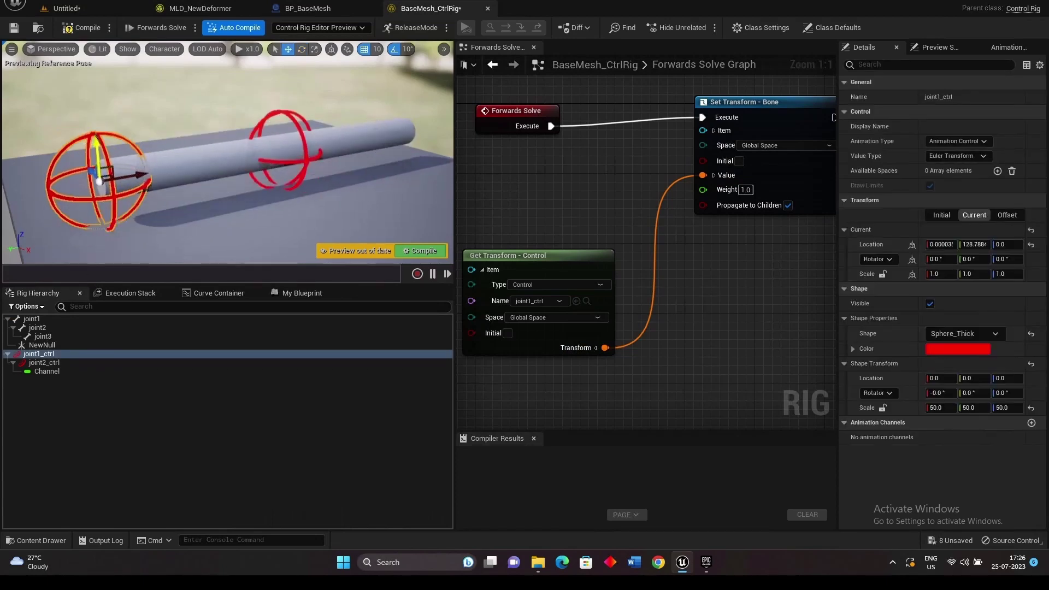
key(ctrl+z)
key(e)
drag(156, 197, 161, 191)
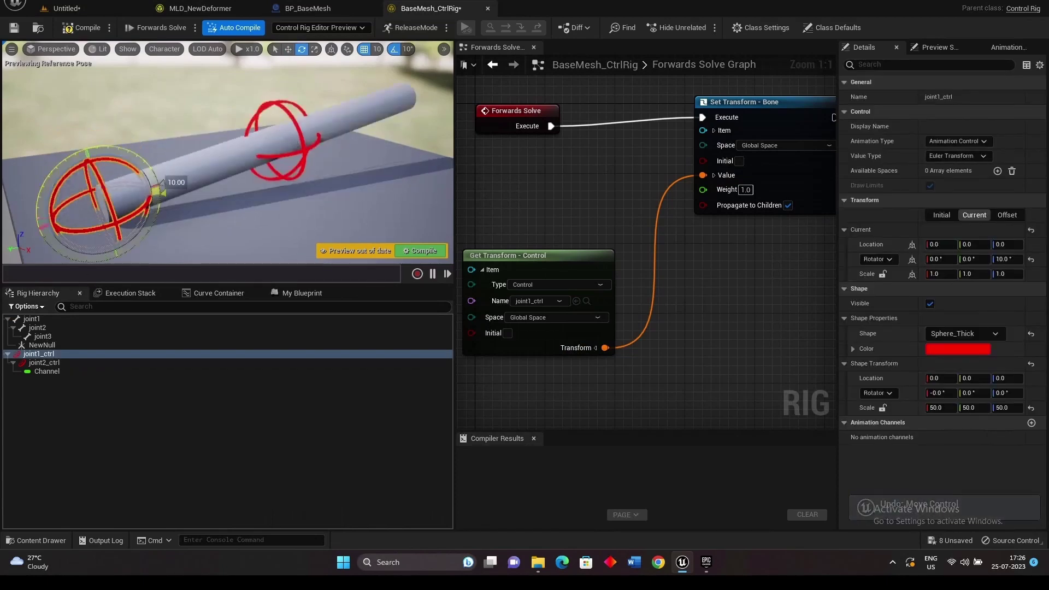
key(ctrl+z)
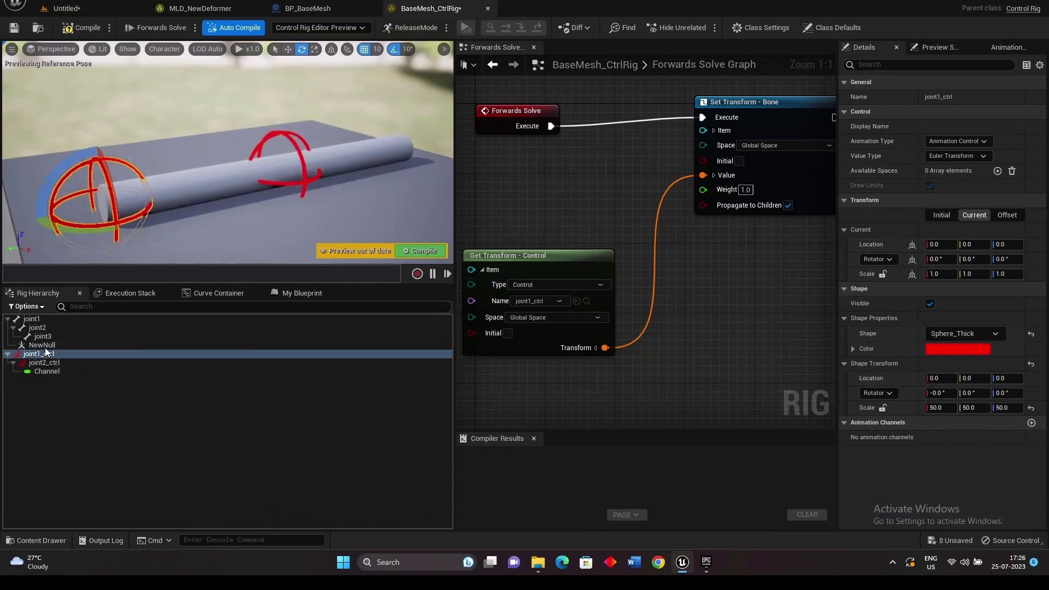
drag(45, 363, 734, 293)
click(731, 370)
- Add a joint2 Set Transform - Bone chained after joint1's, fed by joint2_ctrl's transform
scroll(668, 357, down, 3)
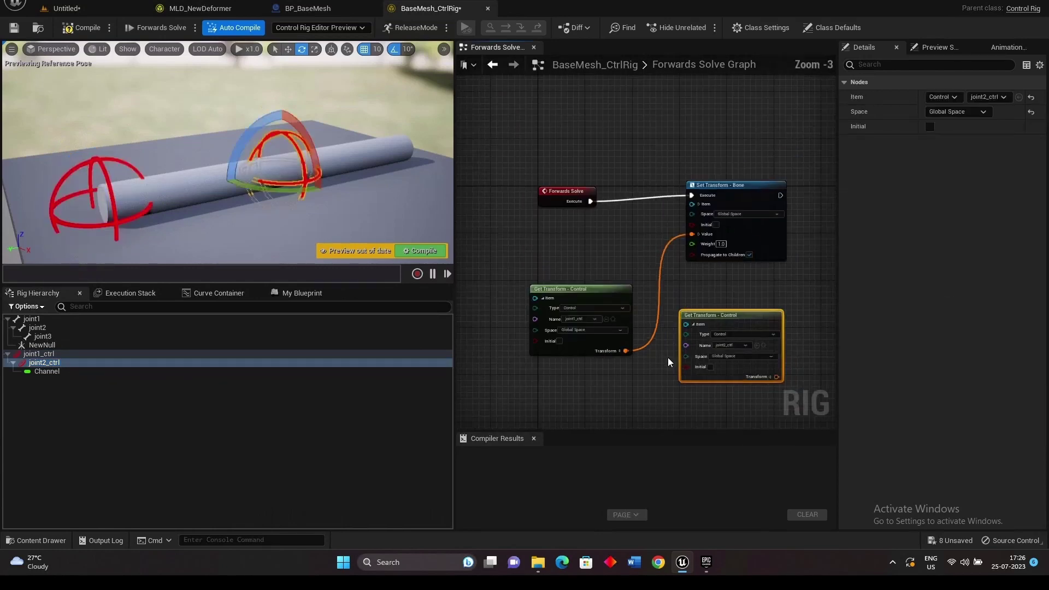
drag(45, 327, 818, 190)
click(852, 223)
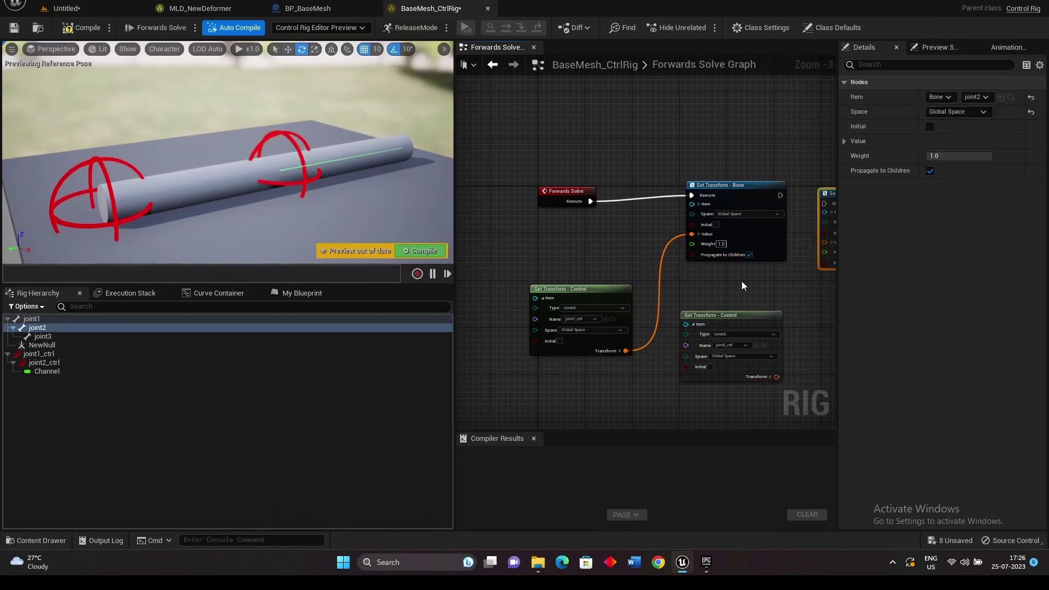
right_drag(745, 283, 596, 286)
drag(634, 200, 727, 184)
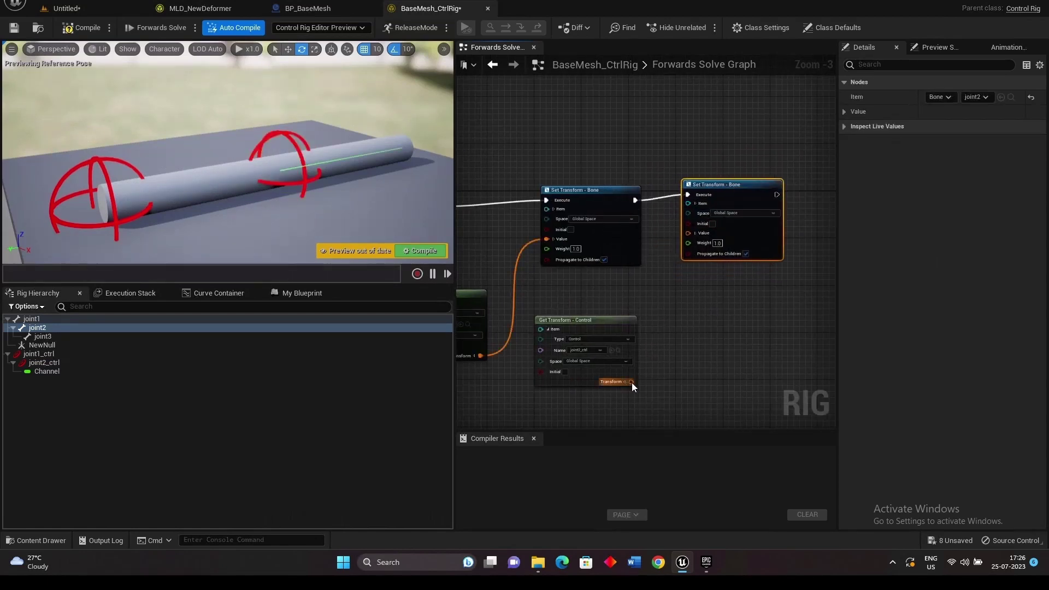
drag(632, 383, 687, 234)
click(711, 353)
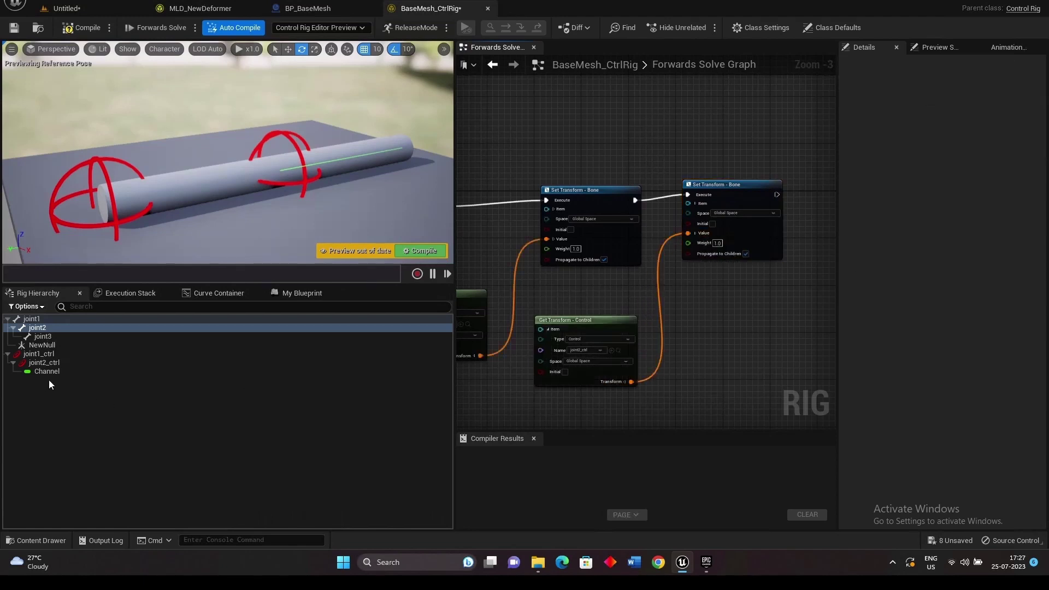
- Rotate joint2_ctrl to confirm the tube bends, then compile the control rig
click(43, 362)
drag(235, 151, 329, 161)
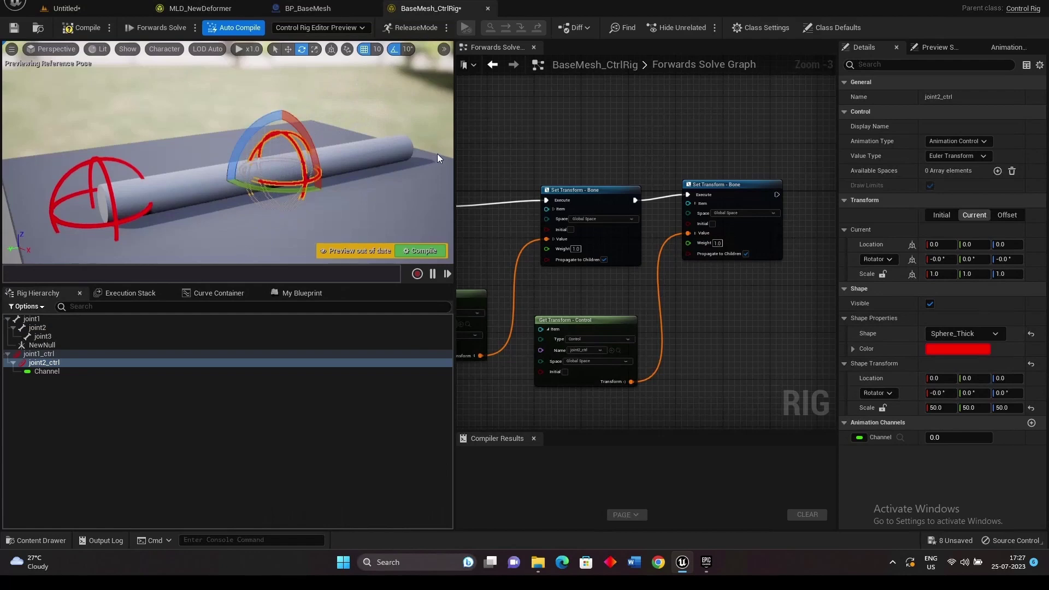
click(84, 27)
click(60, 9)
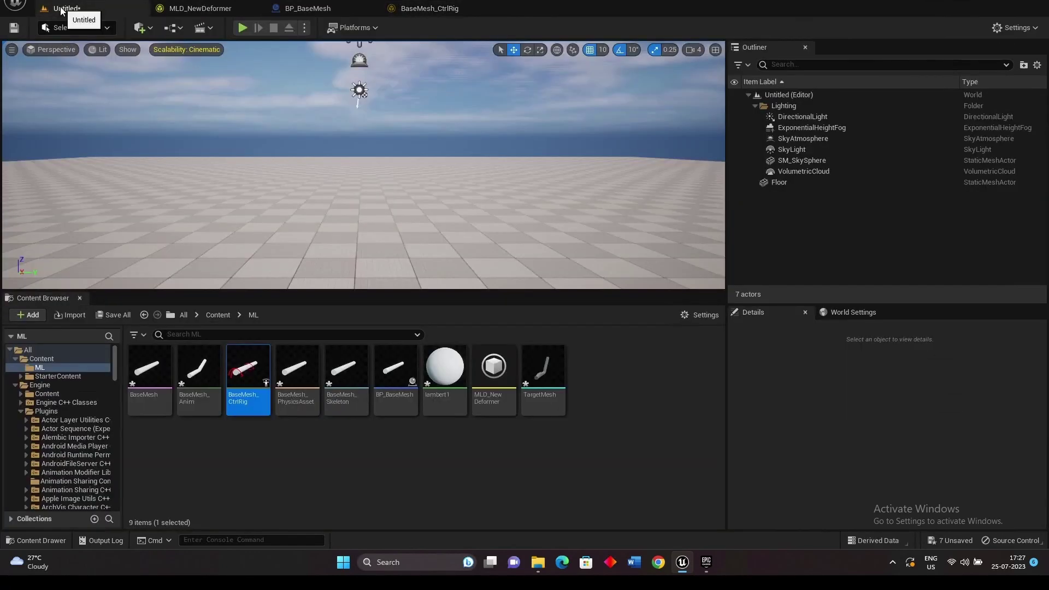
- Override BP_BaseMesh's Default Animating Rig with BaseMesh_CtrlRig and save the Blueprint
click(307, 9)
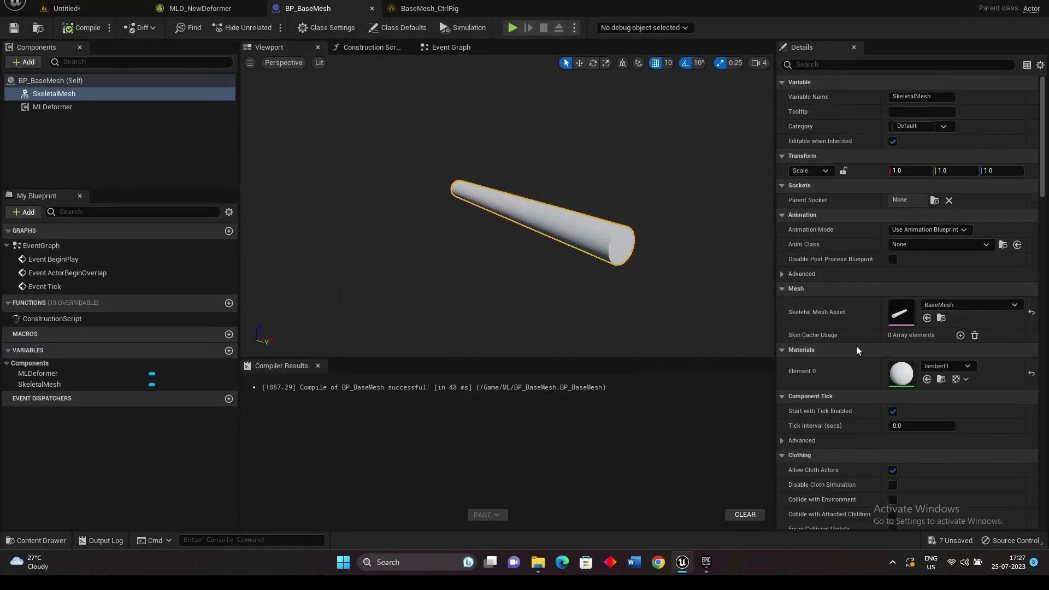
scroll(854, 388, down, 3)
scroll(852, 384, down, 3)
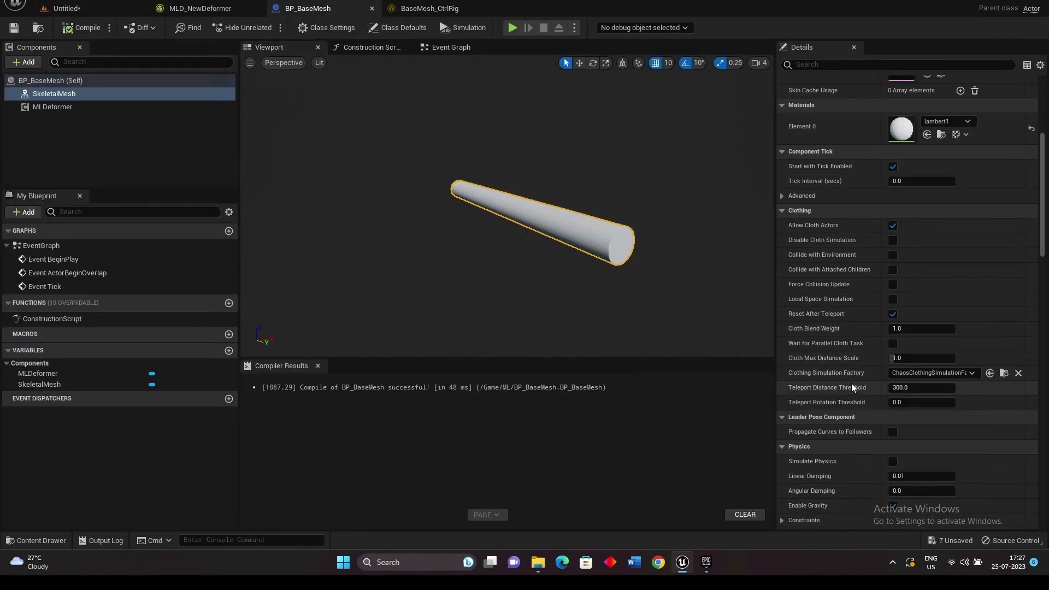
scroll(851, 389, down, 13)
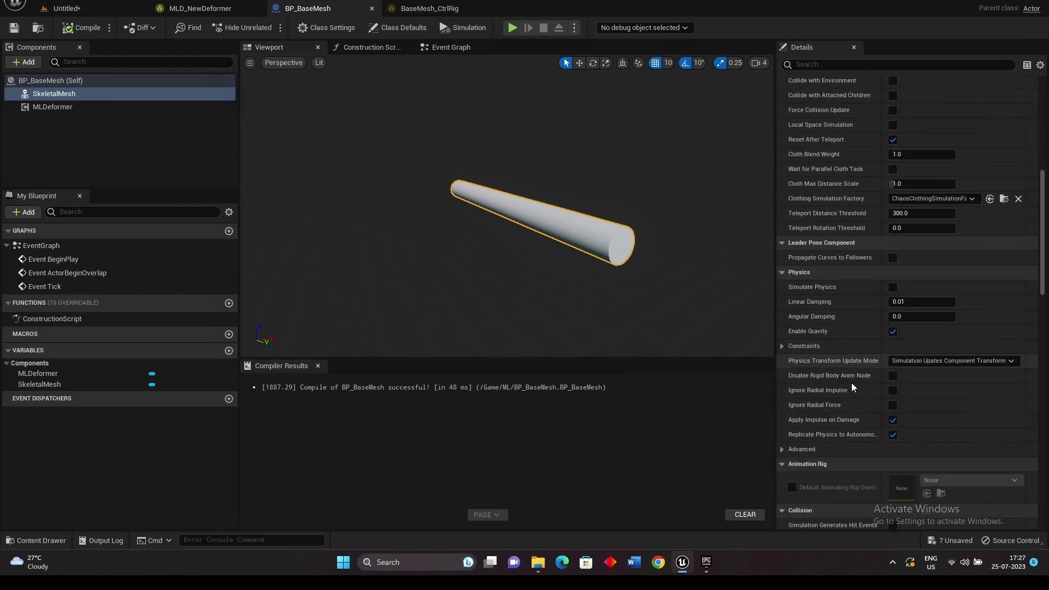
click(791, 452)
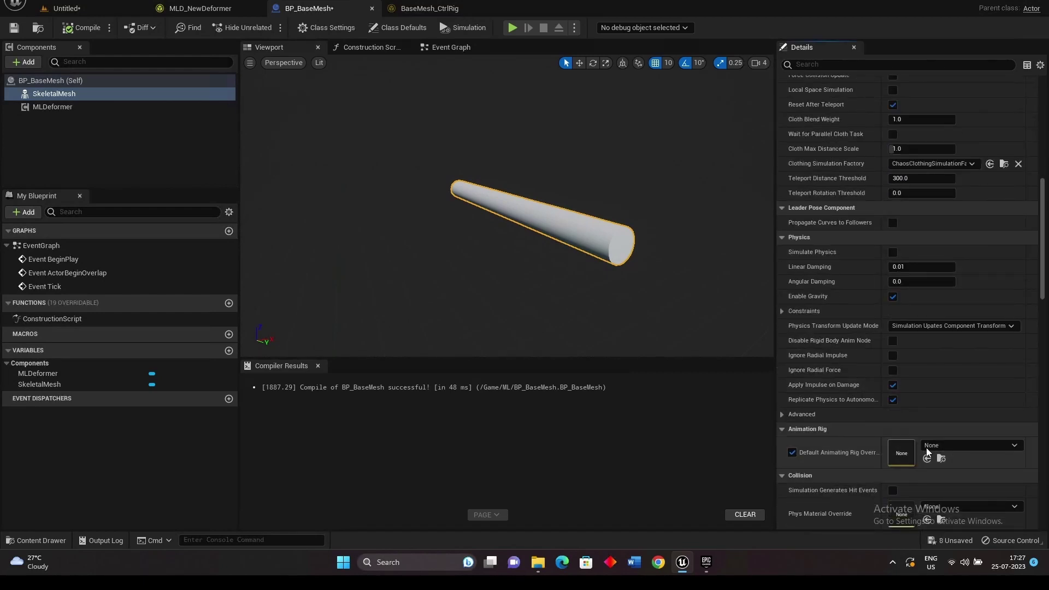
click(1018, 448)
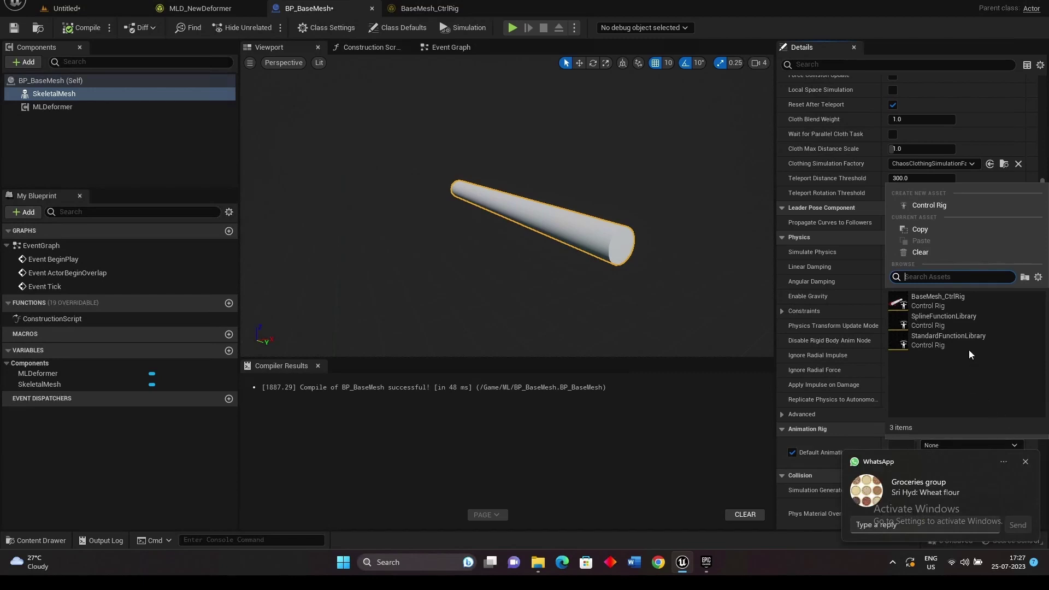
click(962, 299)
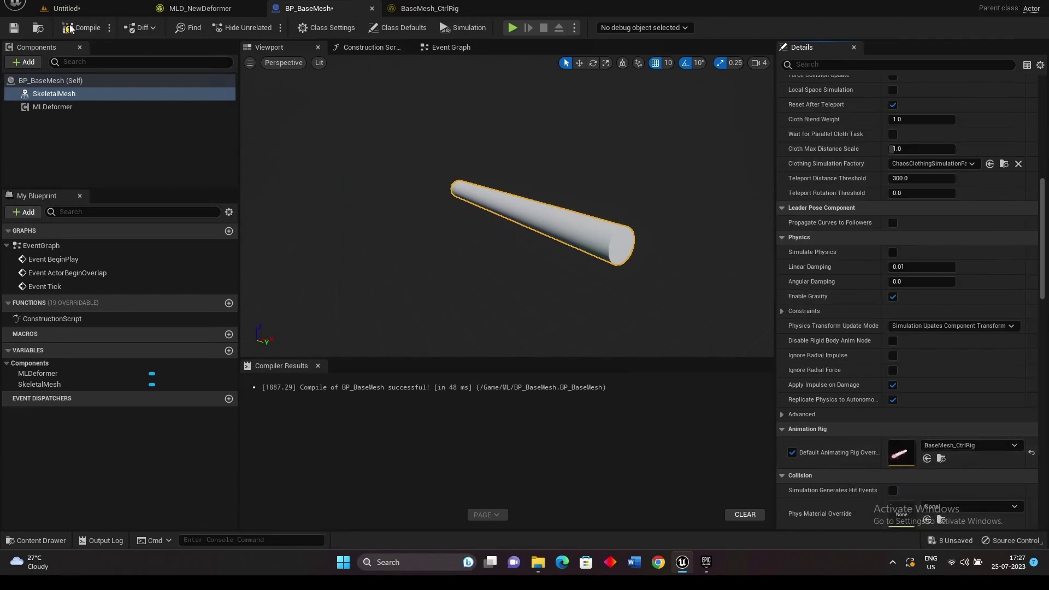
click(14, 27)
click(65, 8)
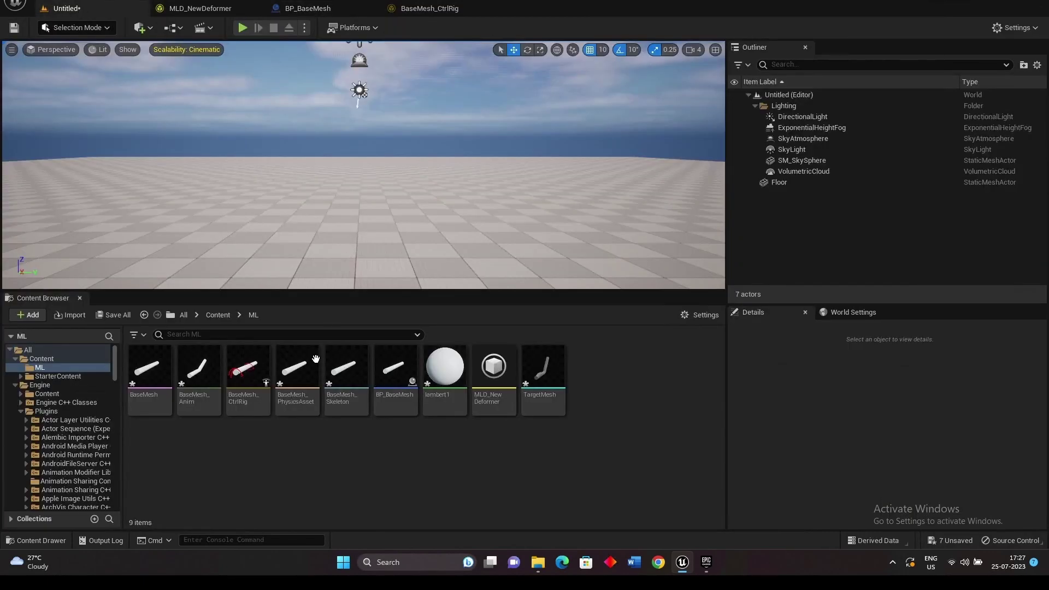
- Add a level sequence from the Cinematics menu and save it as NewLevelSequence
click(208, 28)
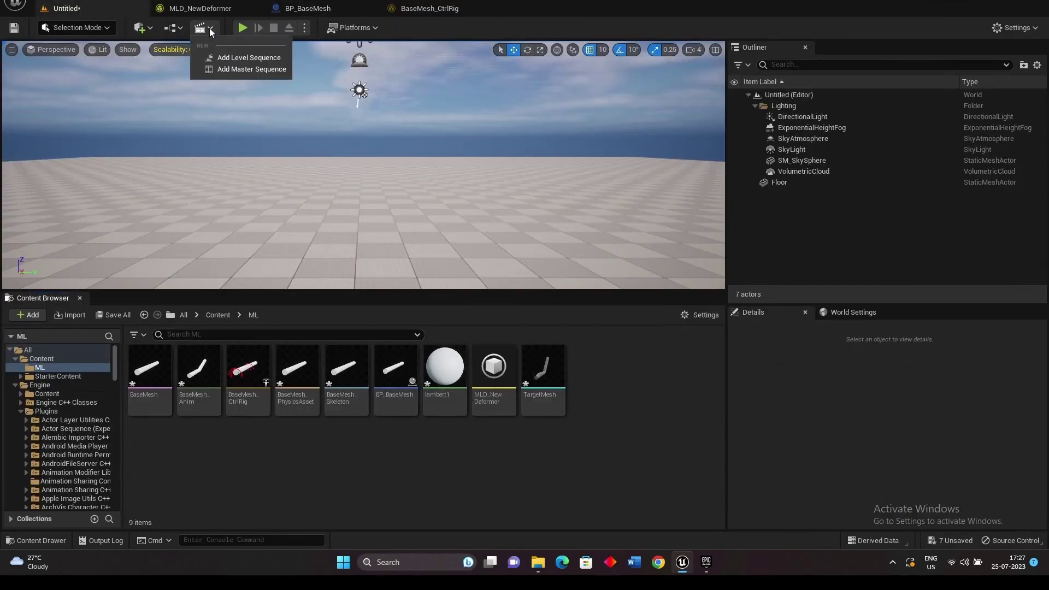
click(238, 57)
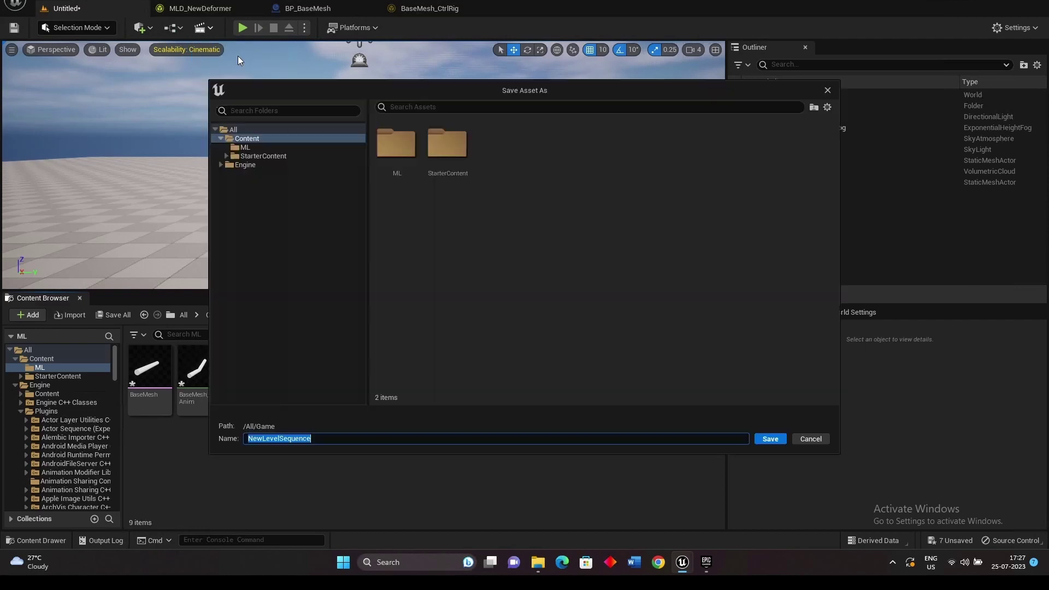
click(770, 439)
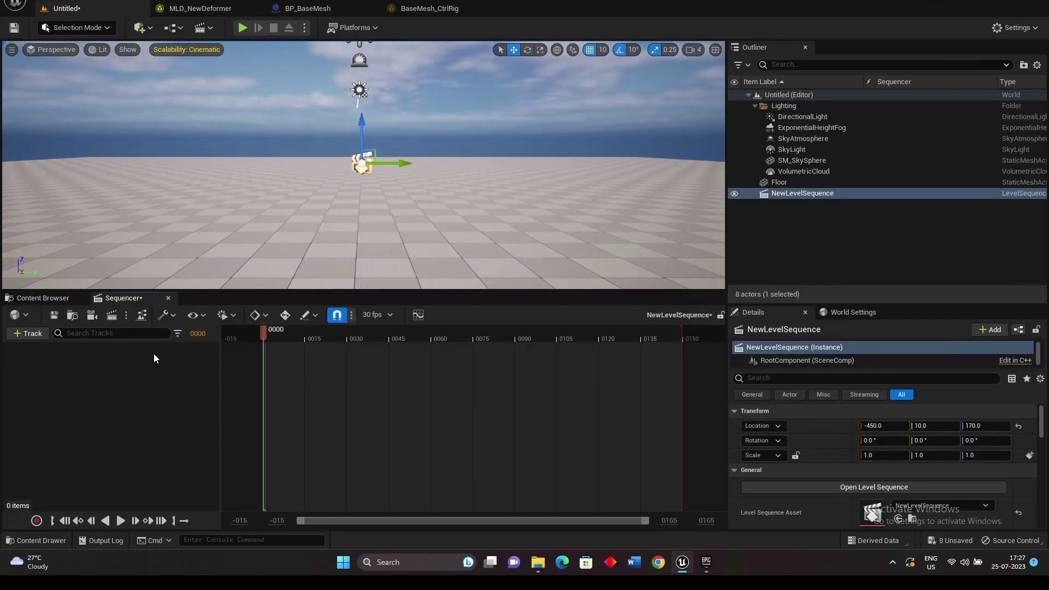
- Place BP_BaseMesh in the level and add it as a track in Sequencer
click(44, 297)
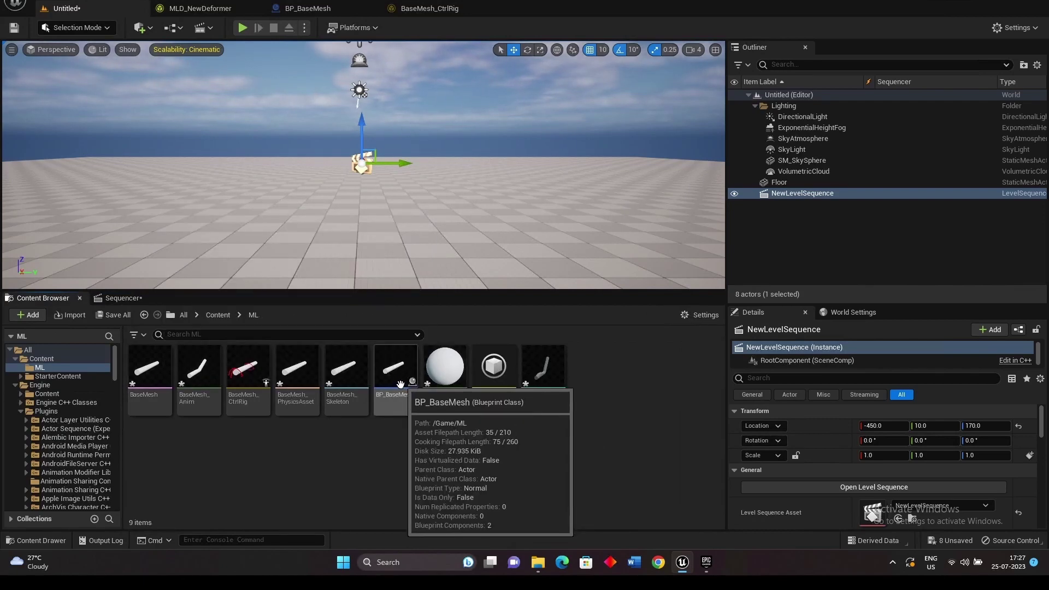
drag(401, 385, 349, 219)
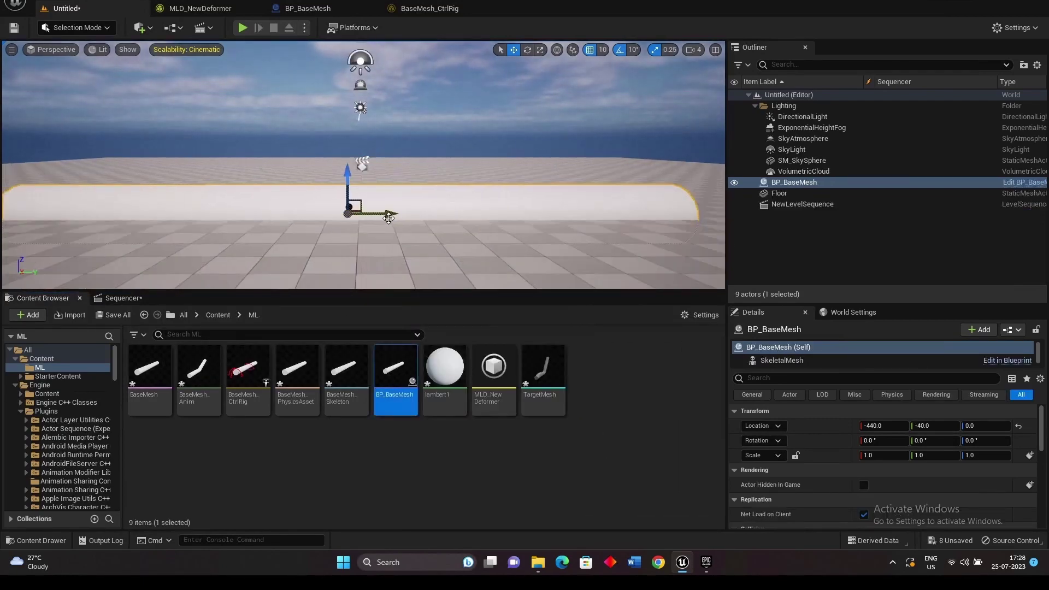
scroll(366, 166, down, 3)
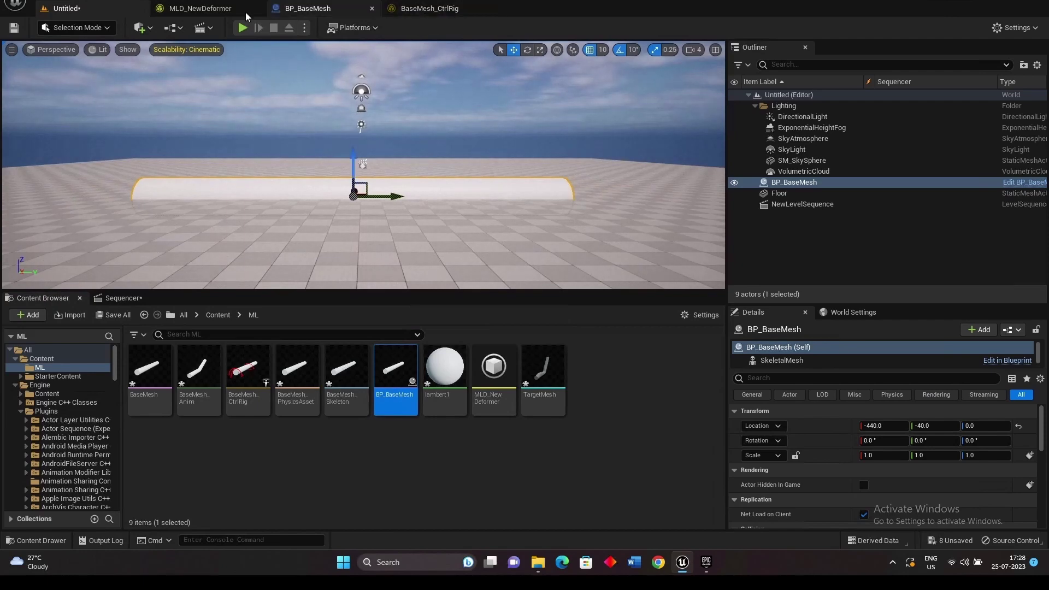
click(123, 298)
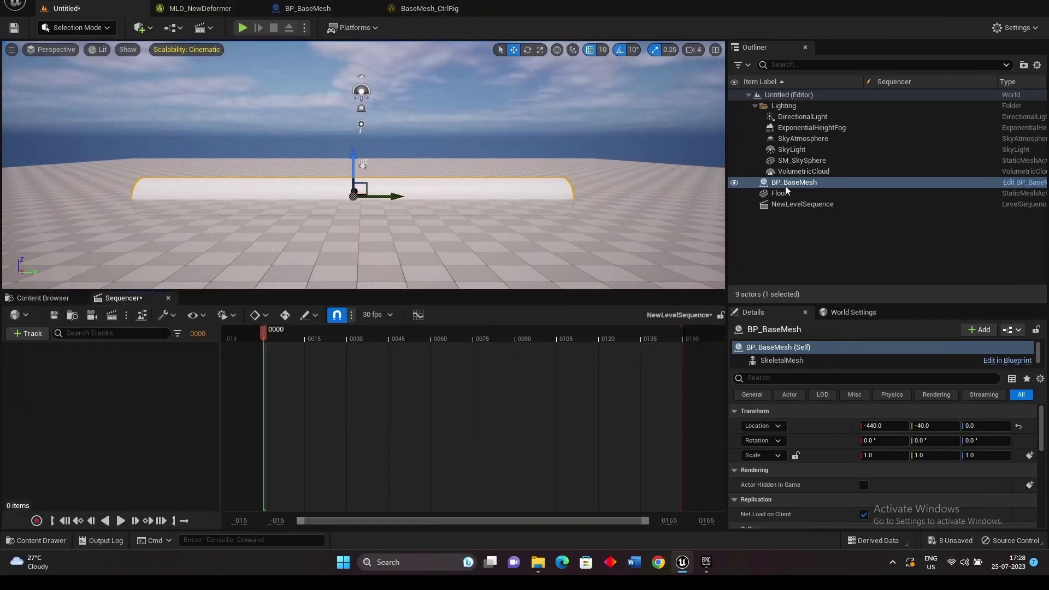
drag(785, 185, 116, 414)
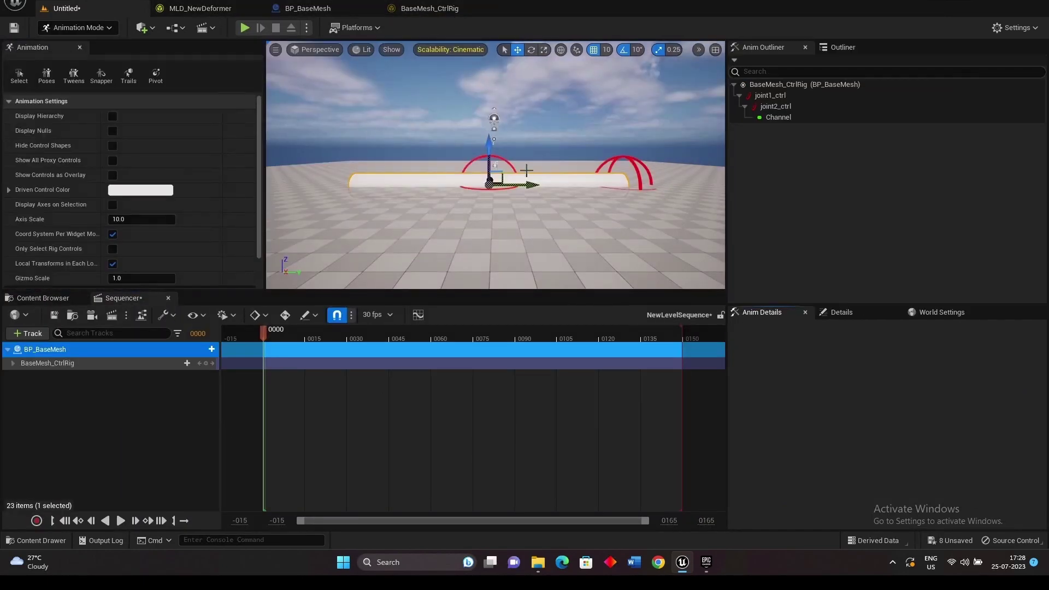
- Expand the BaseMesh_CtrlRig and joint2_ctrl tracks, undoing test moves so the tube stays straight
alt+drag(592, 206, 554, 225)
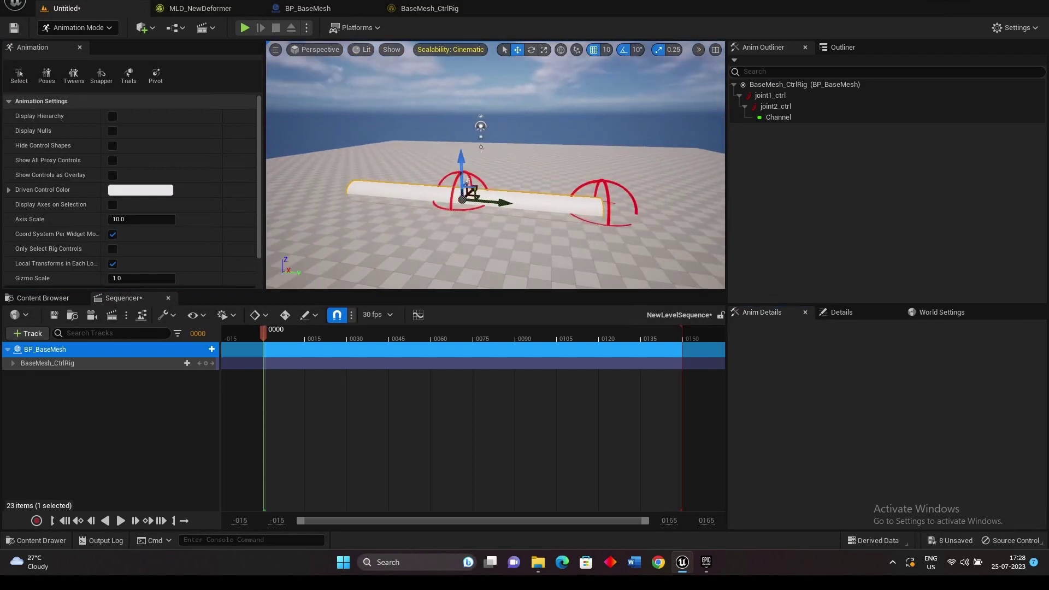
click(575, 258)
drag(482, 142, 483, 158)
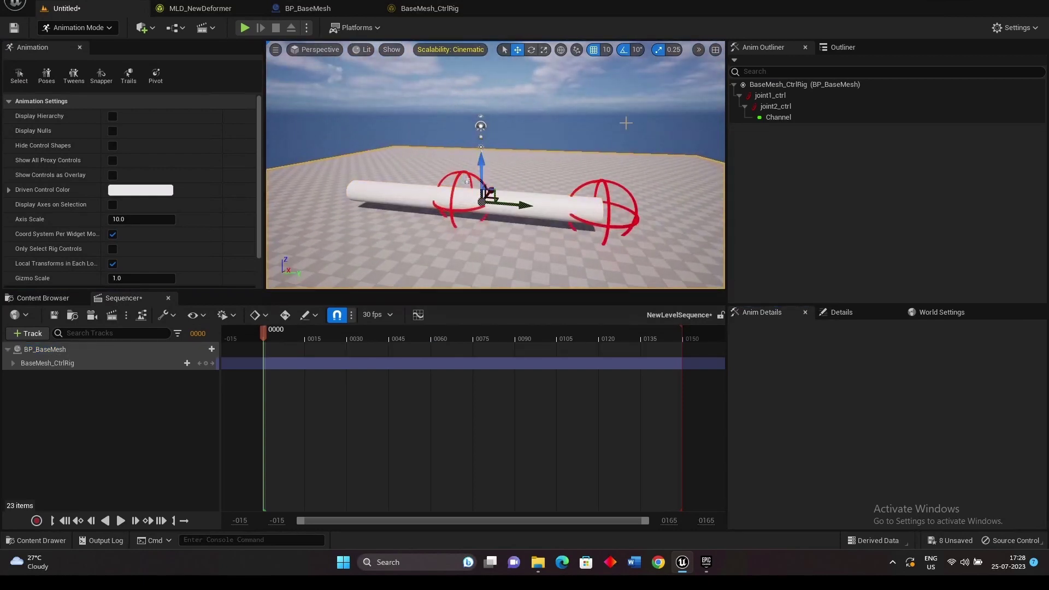
key(ctrl+z)
click(12, 363)
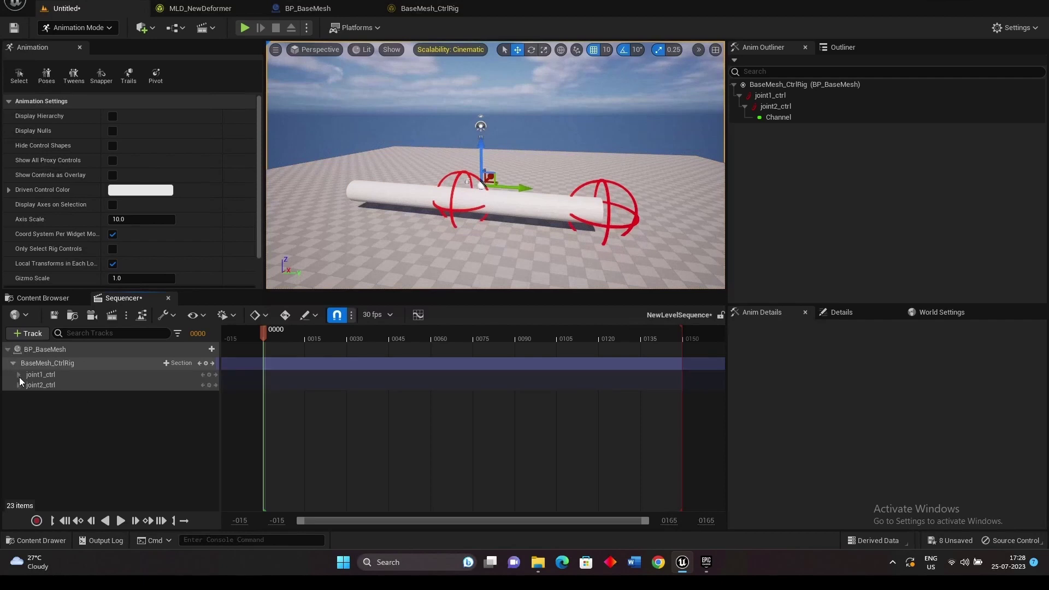
click(18, 386)
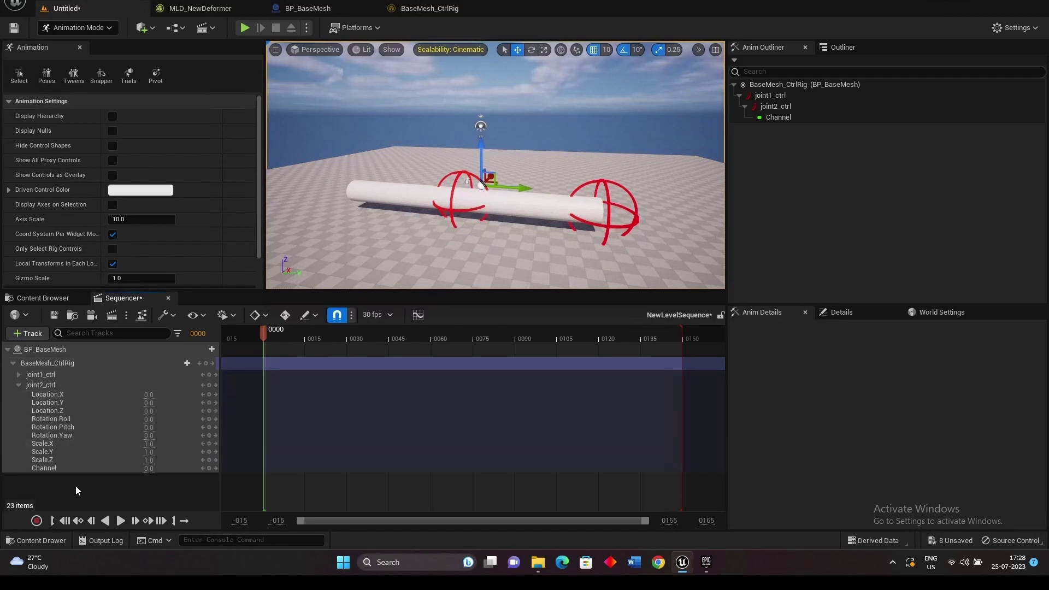
click(76, 435)
drag(500, 155, 523, 193)
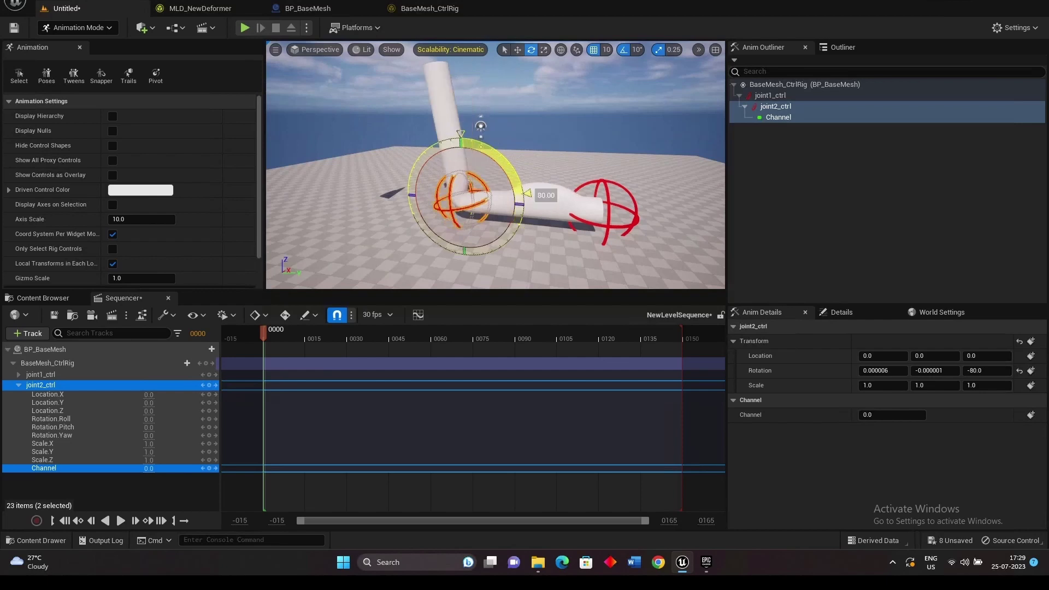
key(ctrl+z)
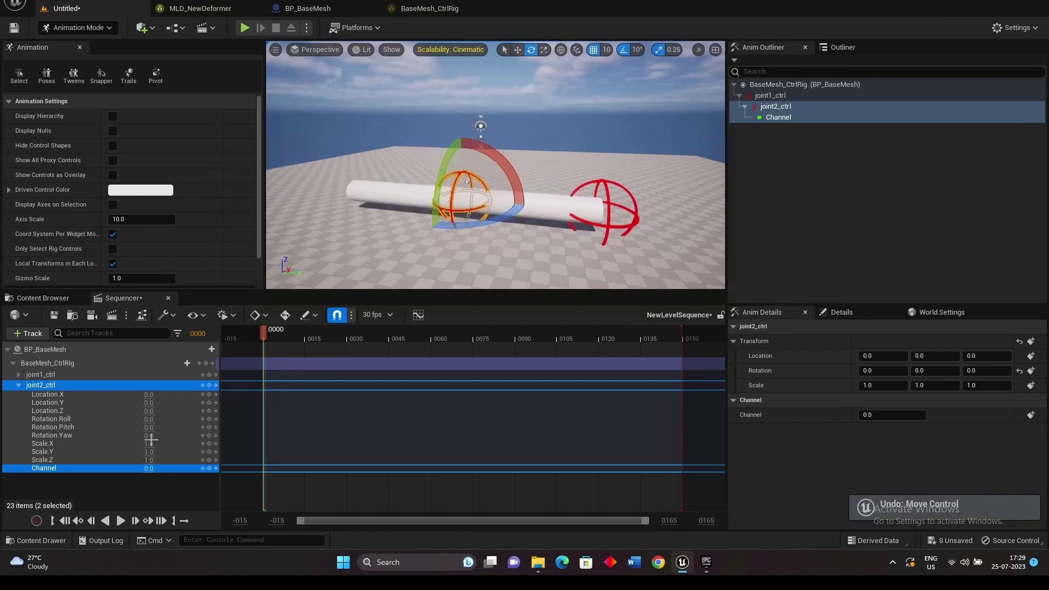
- Key joint2_ctrl's Location.Z, Roll and Pitch at frame 0, then rotate and key all channels at frame 97
click(209, 411)
click(209, 419)
click(209, 427)
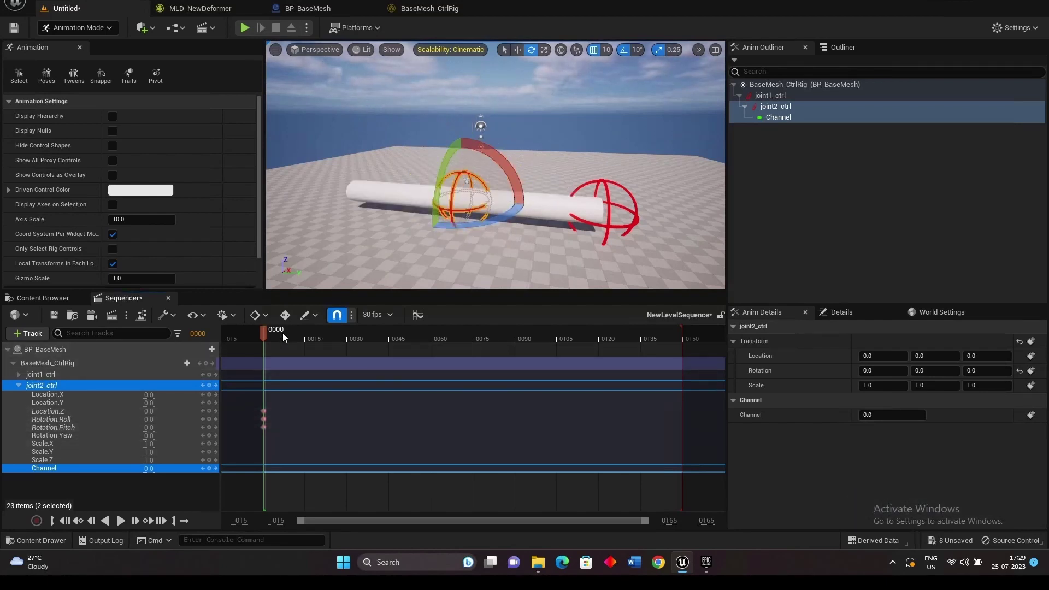
drag(283, 332, 430, 342)
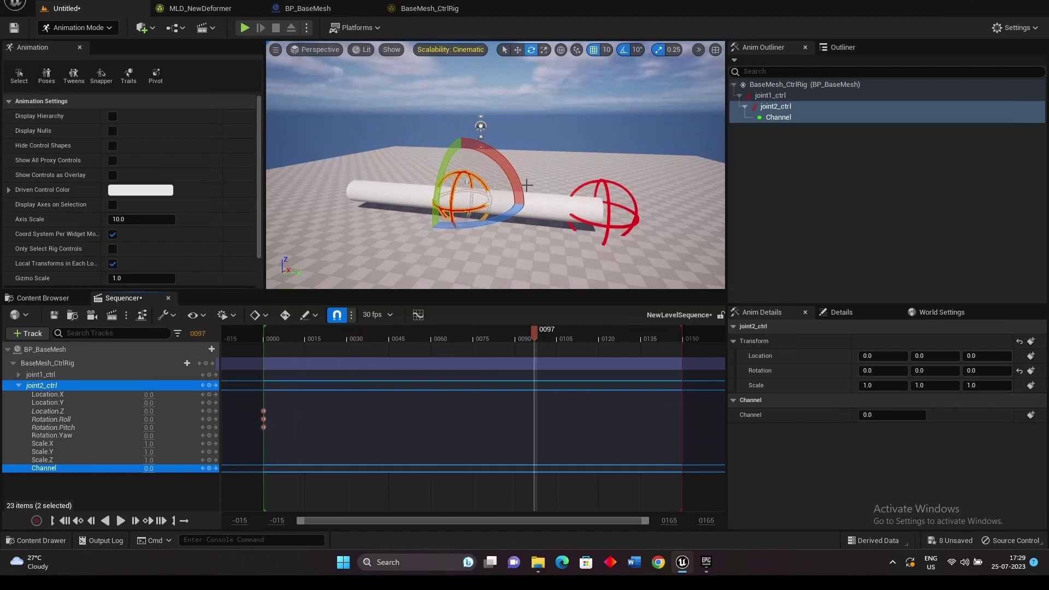
drag(522, 207, 514, 247)
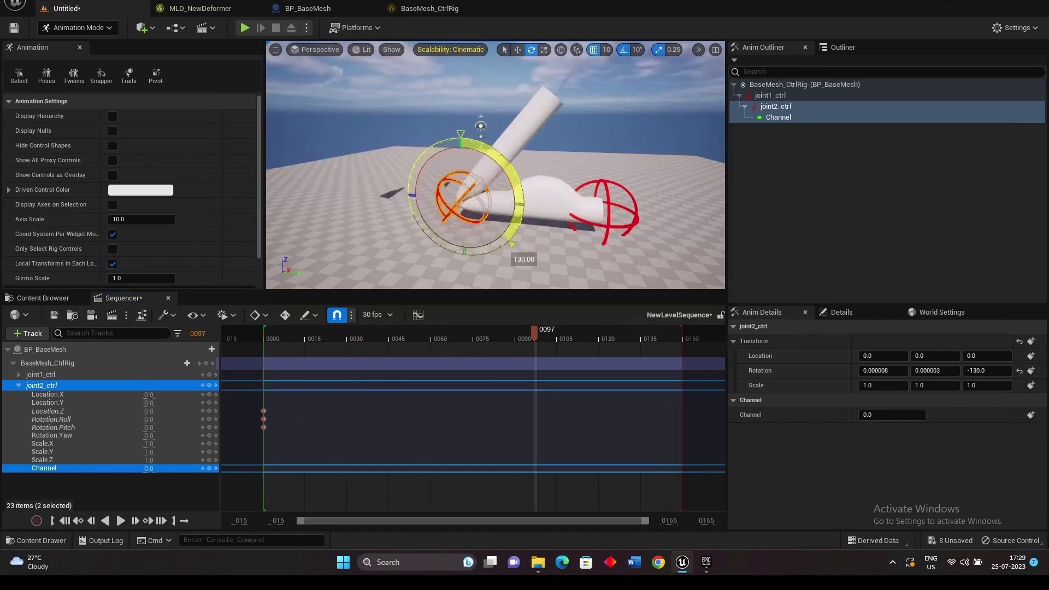
click(209, 411)
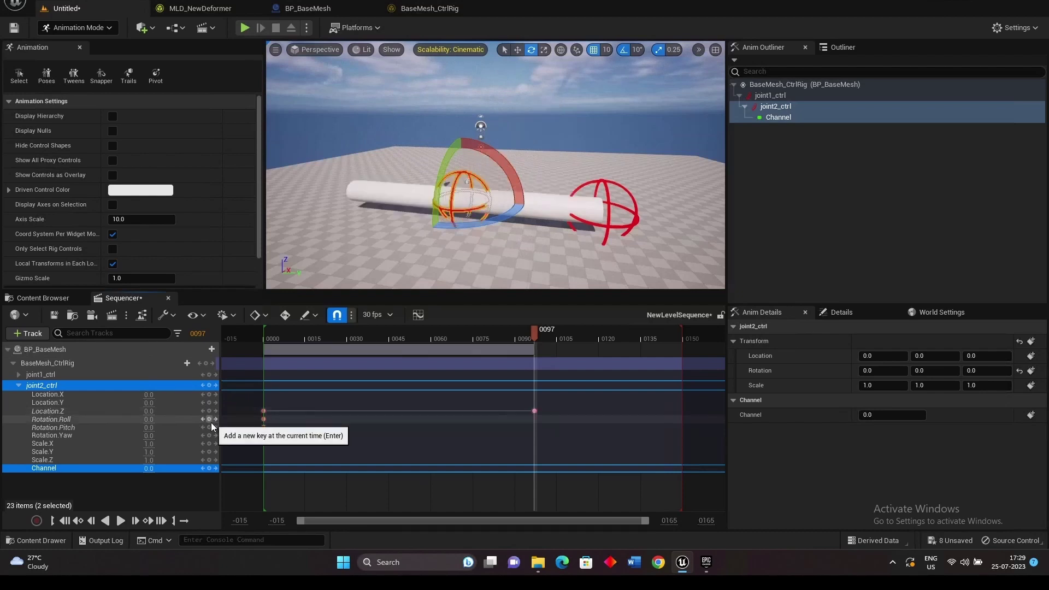
click(208, 419)
click(208, 428)
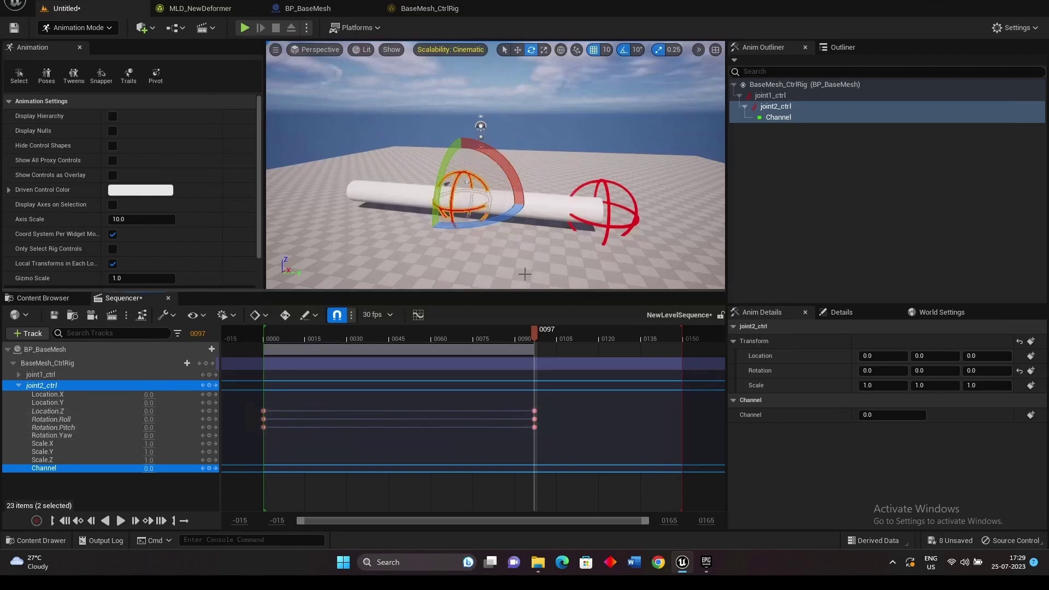
click(209, 435)
- Key Rotation.Yaw at frame 0, set the bend to -120 yaw, and scrub to preview
drag(529, 332, 264, 374)
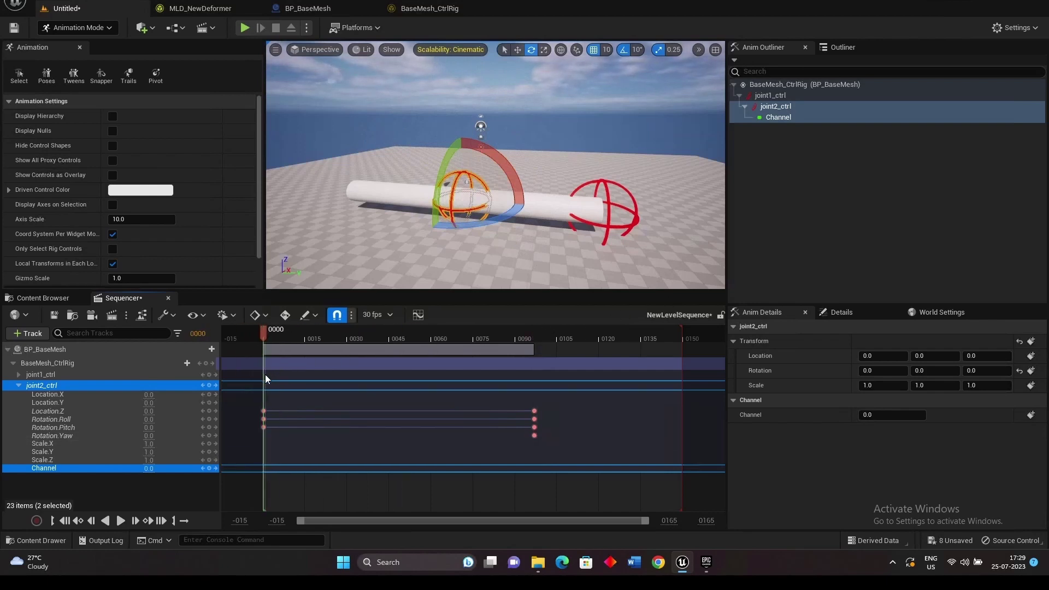
click(209, 435)
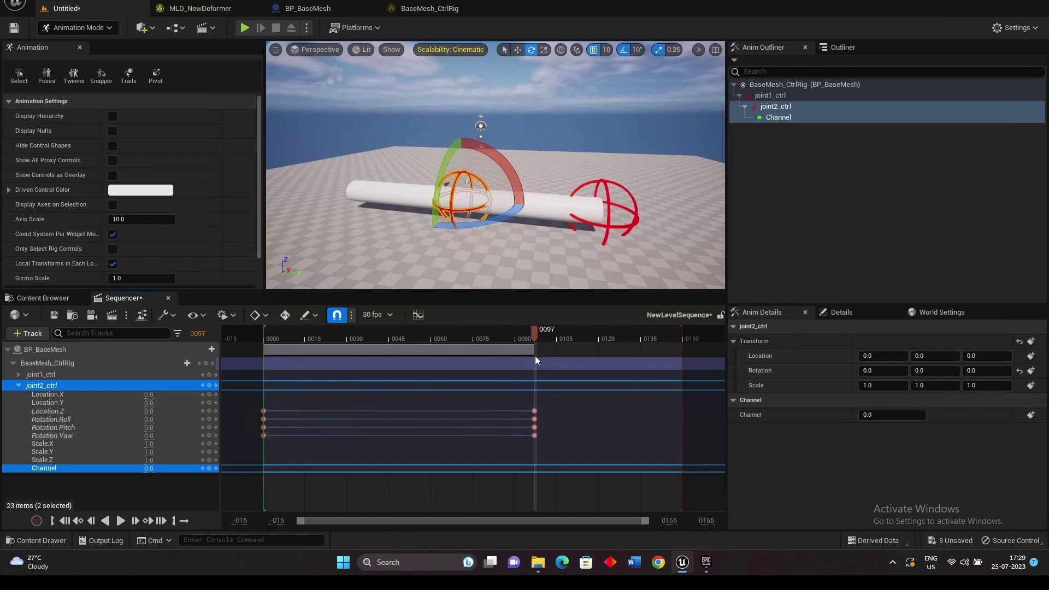
drag(510, 158, 551, 204)
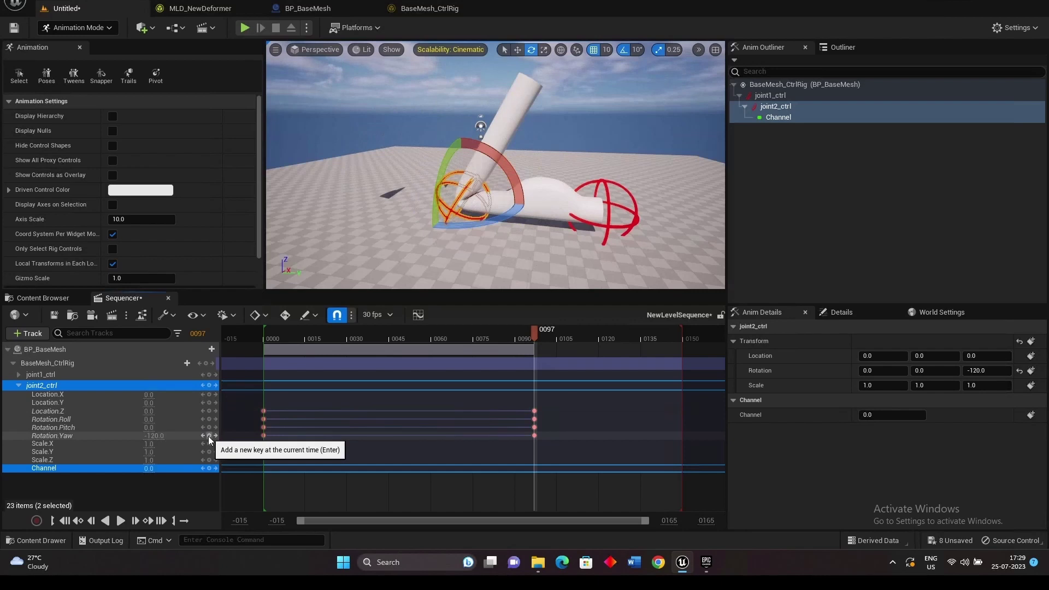
drag(531, 330, 498, 350)
click(563, 130)
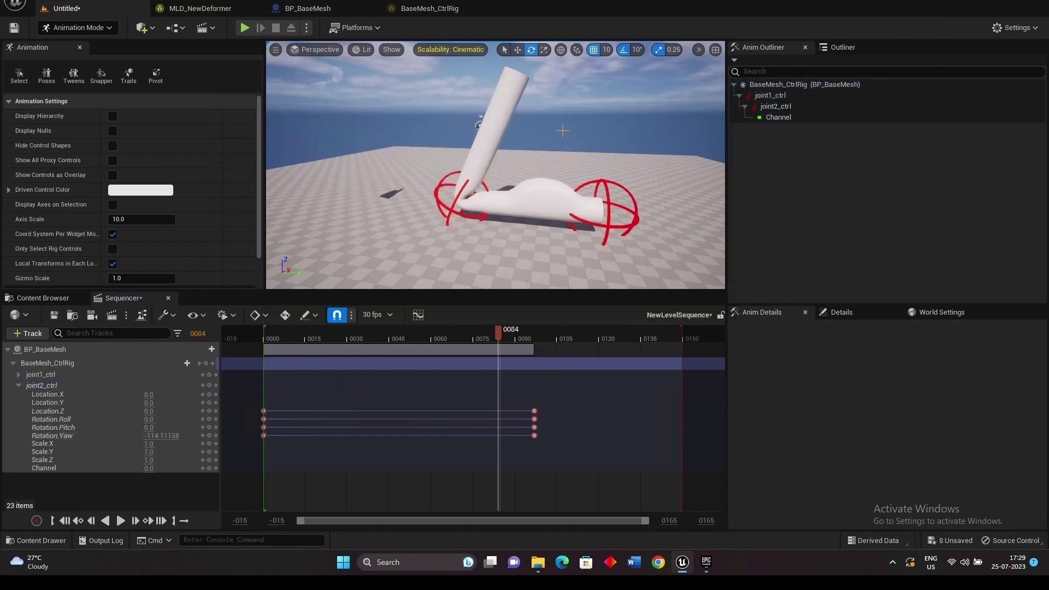